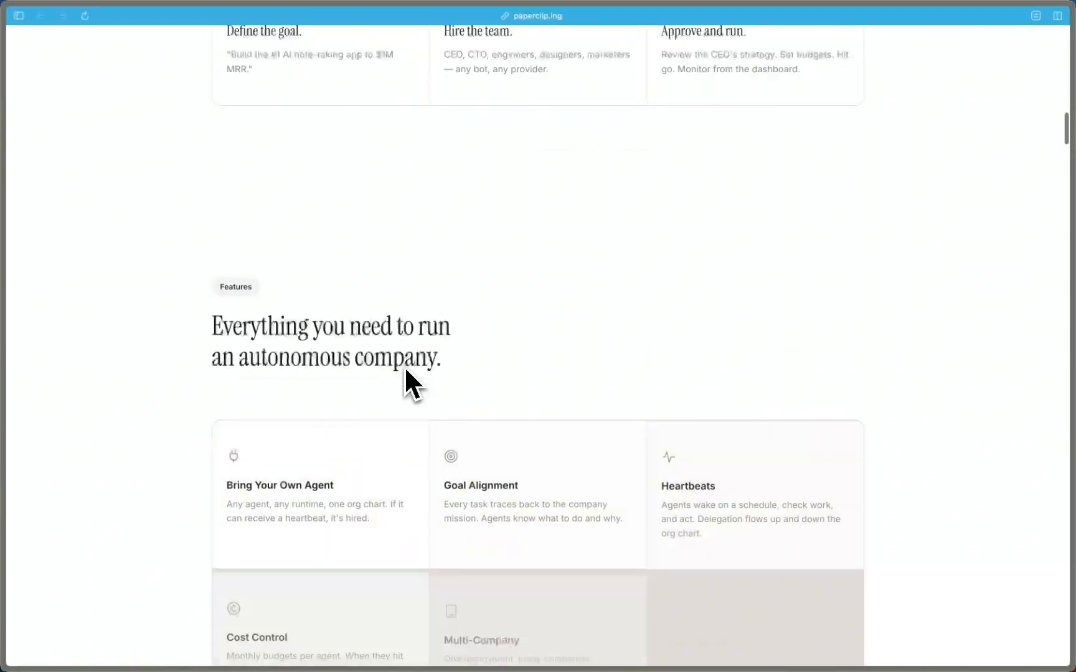
scroll(406, 370, down, 20)
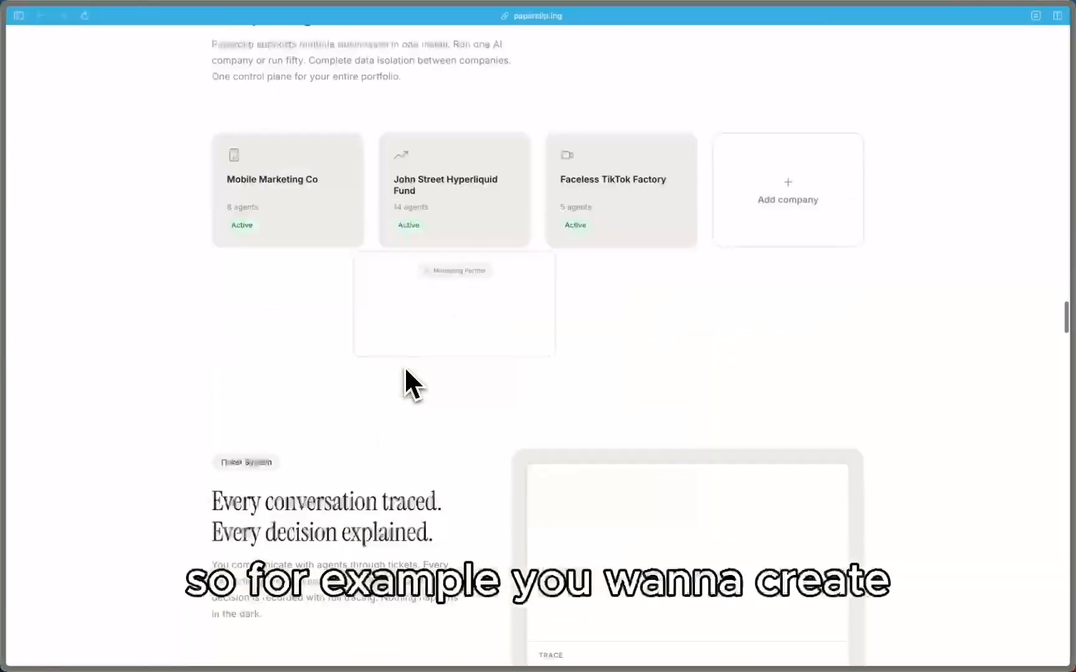
Step: Scroll up and down through the Paperclip product overview page
scroll(404, 384, up, 4)
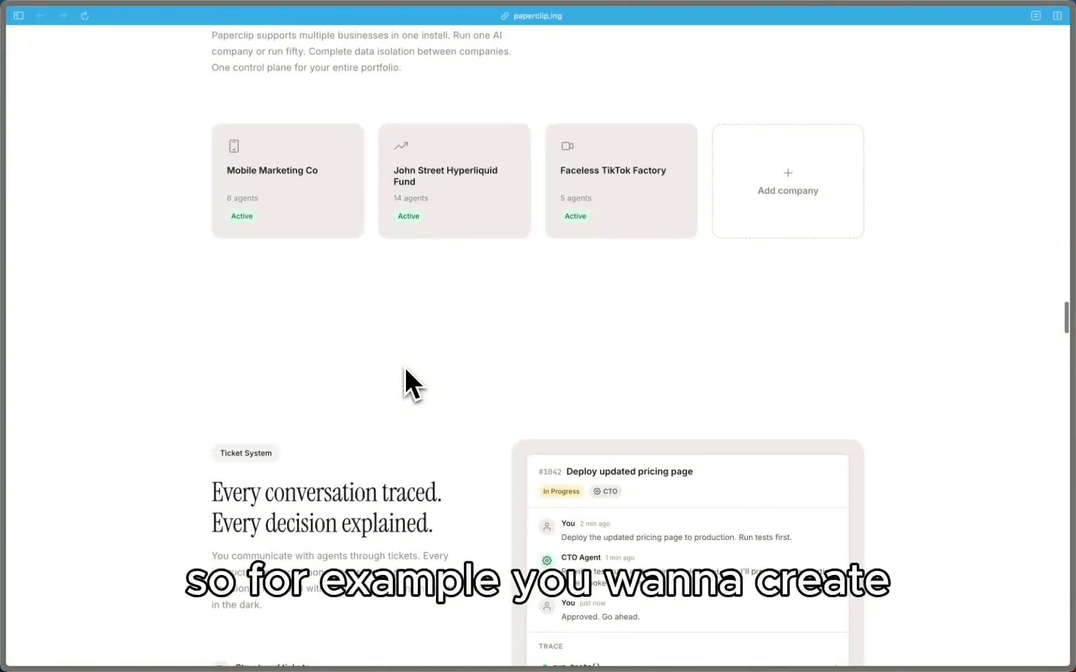
mouse_move(554, 297)
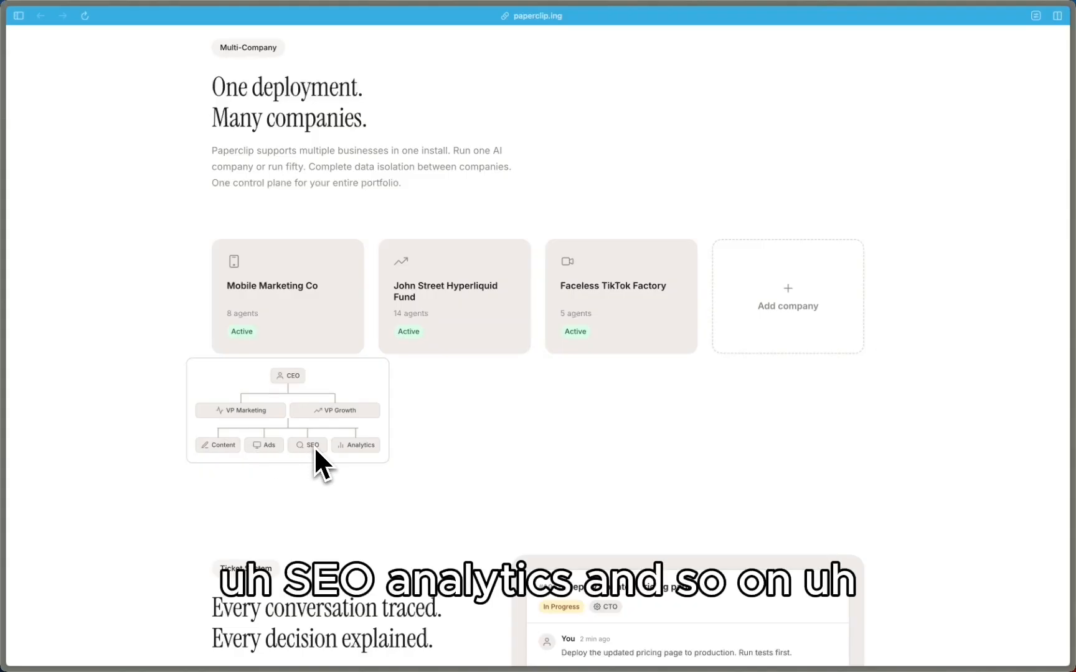
scroll(314, 446, down, 15)
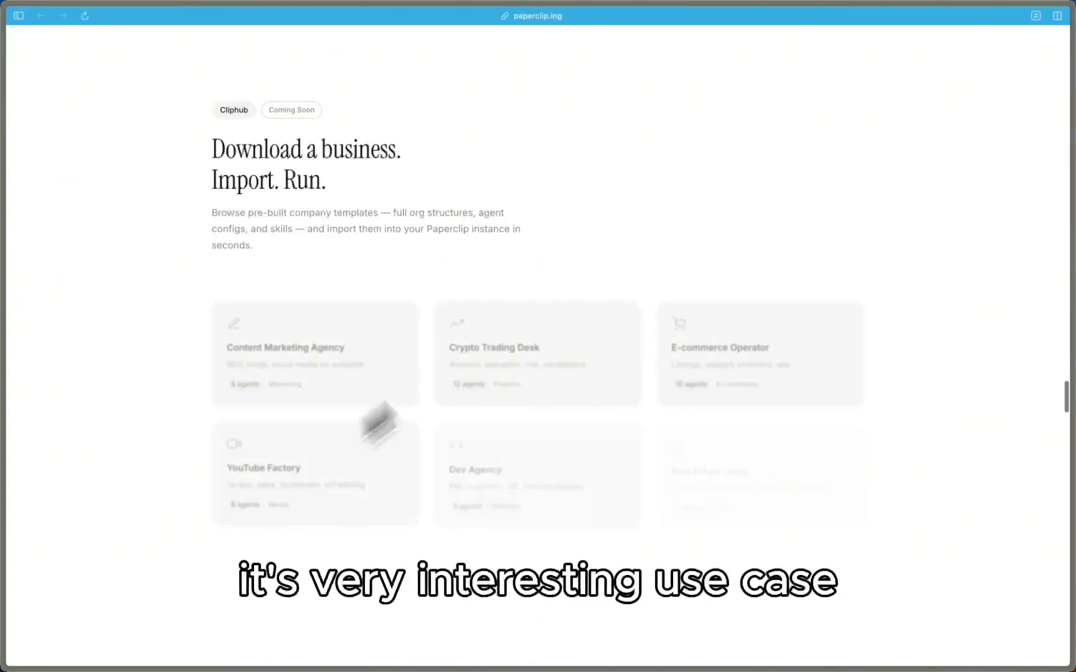
scroll(647, 204, up, 10)
scroll(647, 203, up, 15)
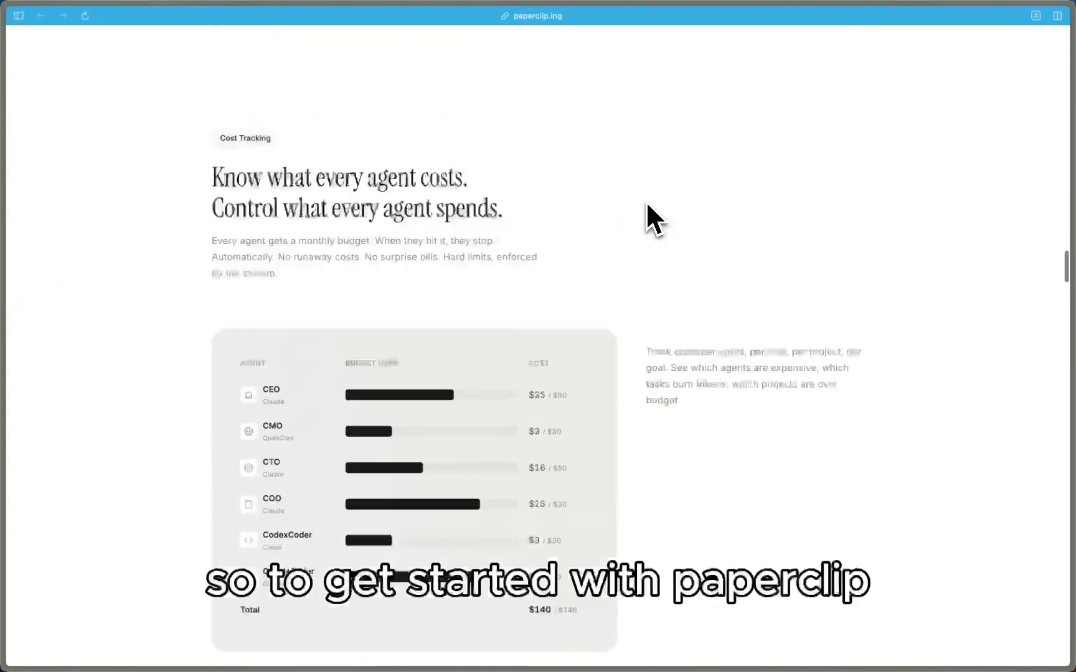
scroll(645, 201, up, 20)
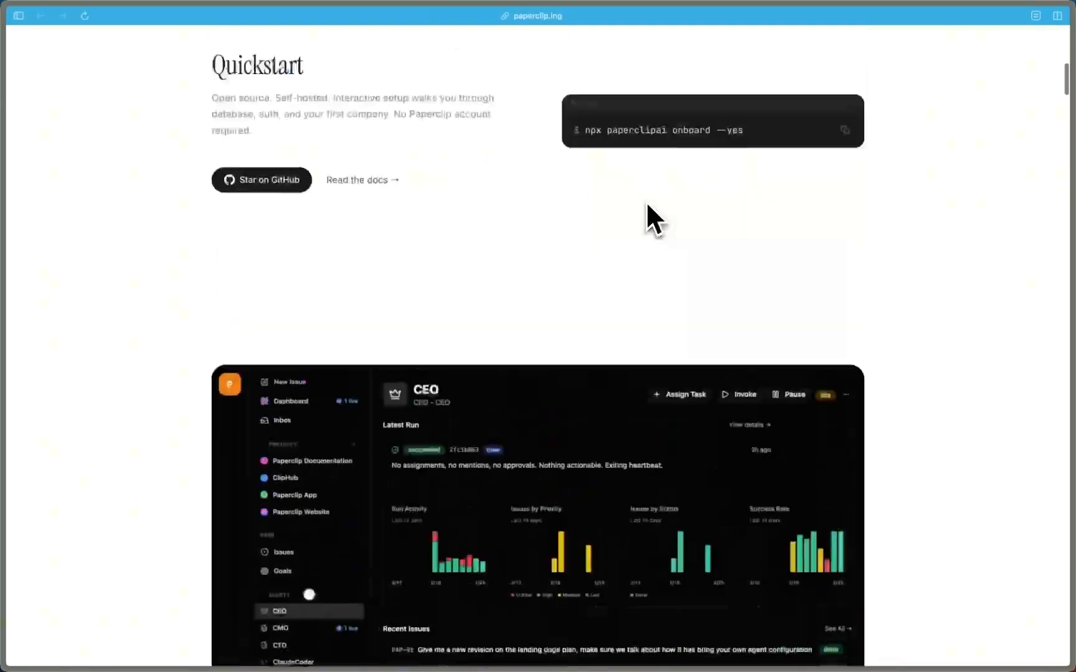
scroll(701, 424, down, 5)
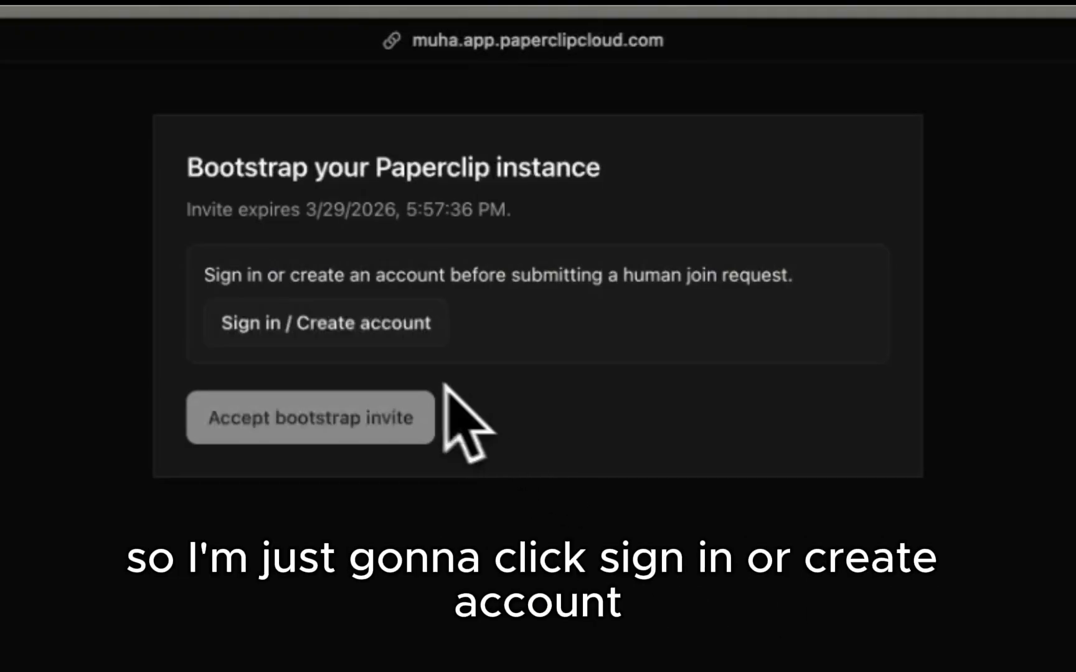
Step: Create a new Paperclip account with the account holder's name, e-mail and password
click(271, 331)
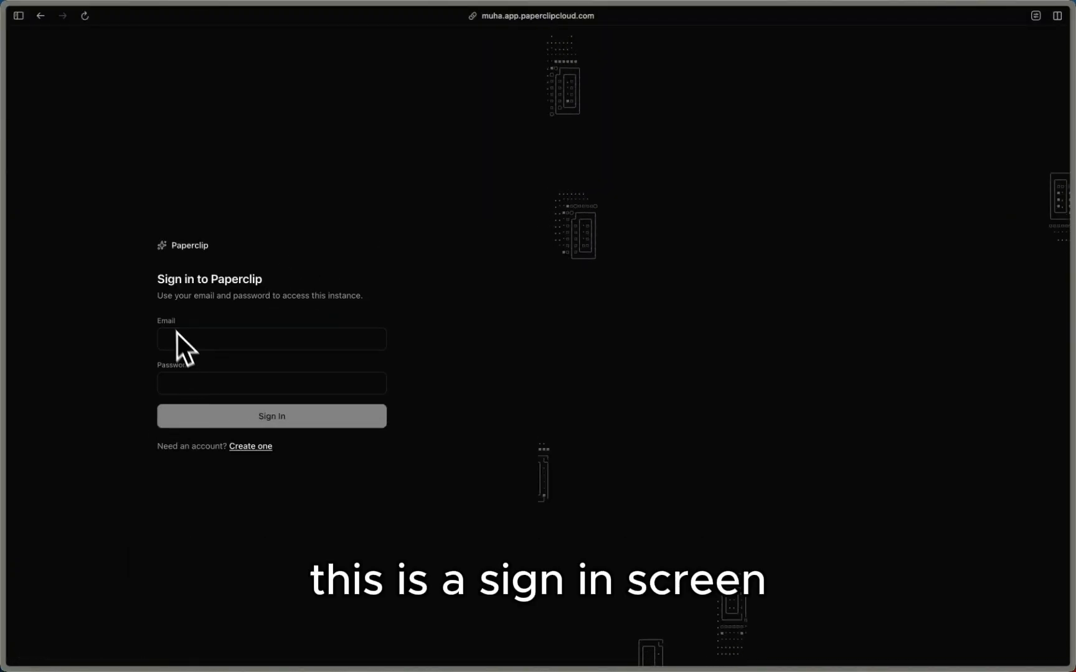
drag(154, 259, 243, 364)
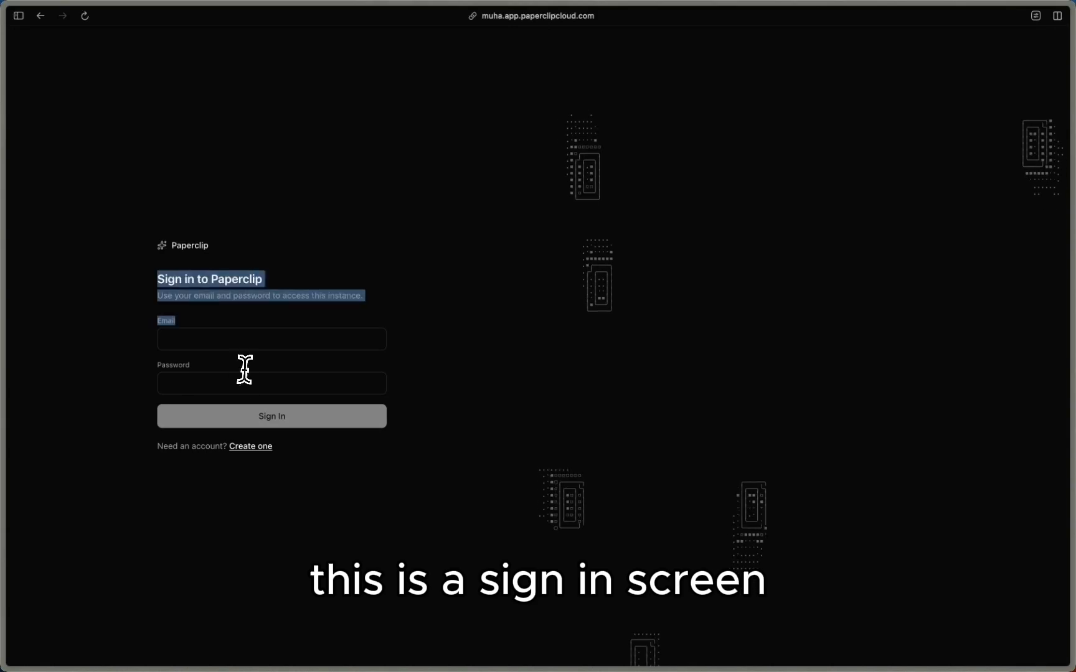
click(252, 447)
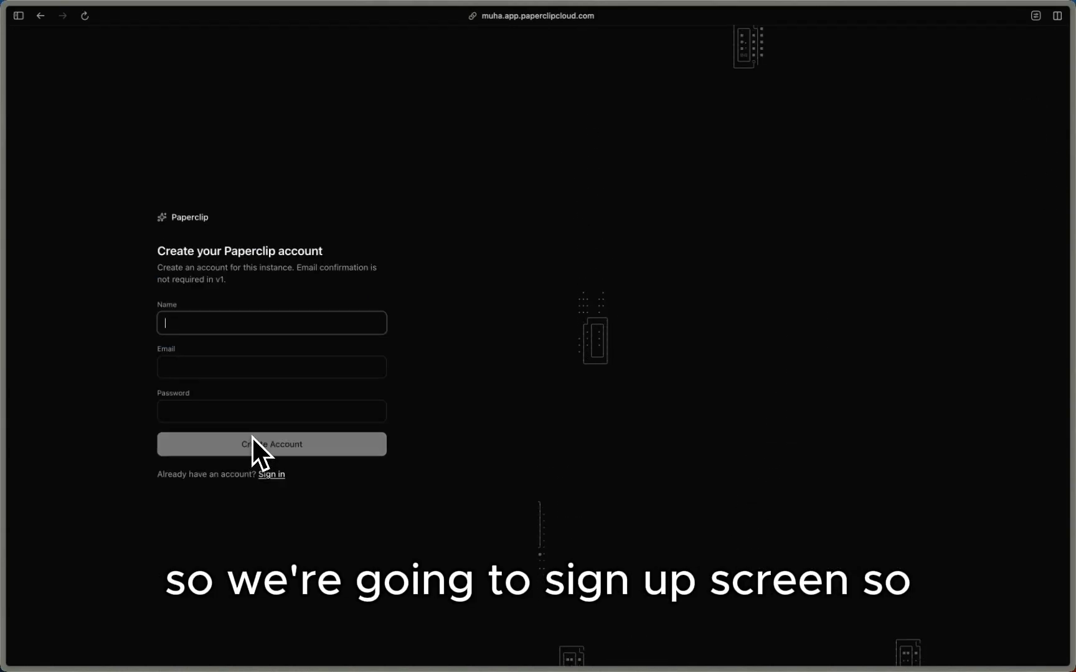
click(226, 333)
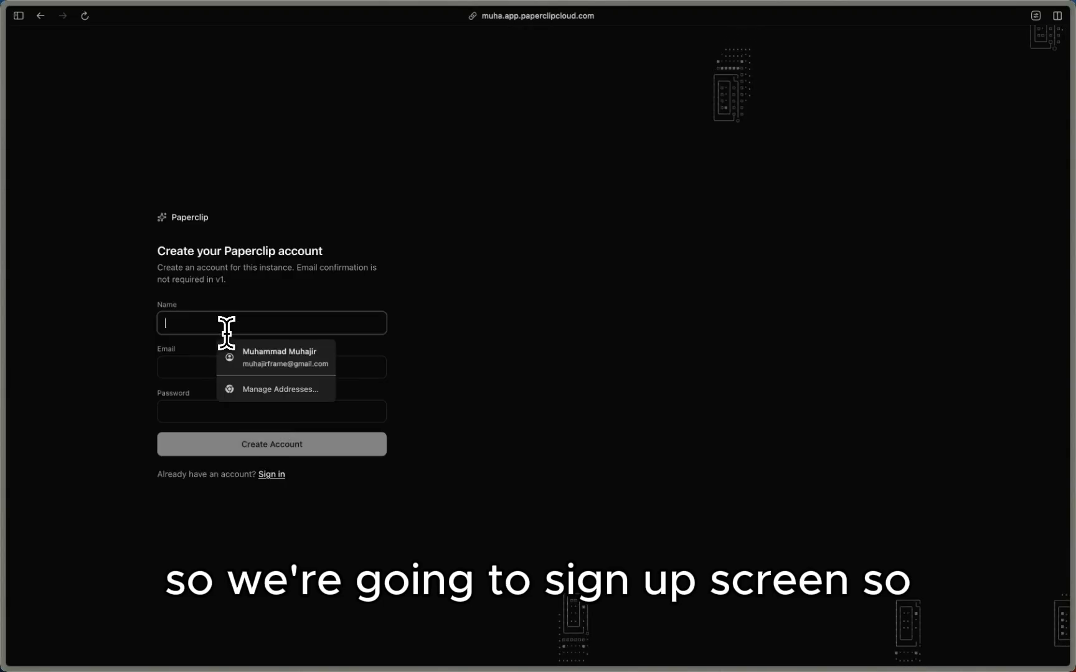
text(Muhajir)
key(Tab)
key(Tab)
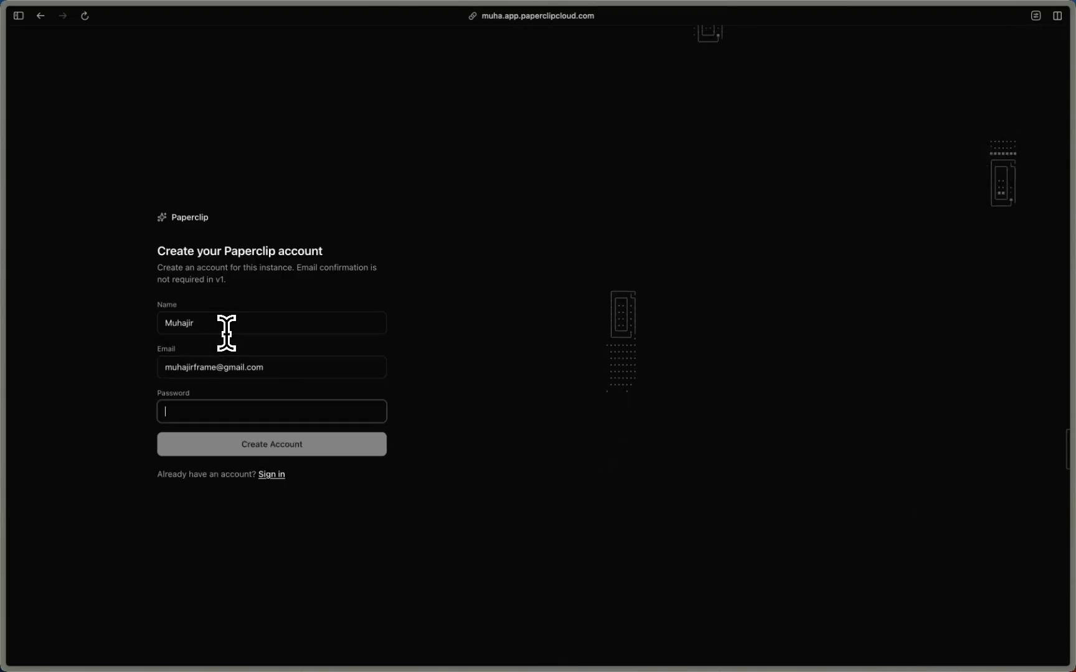
text(password1234)
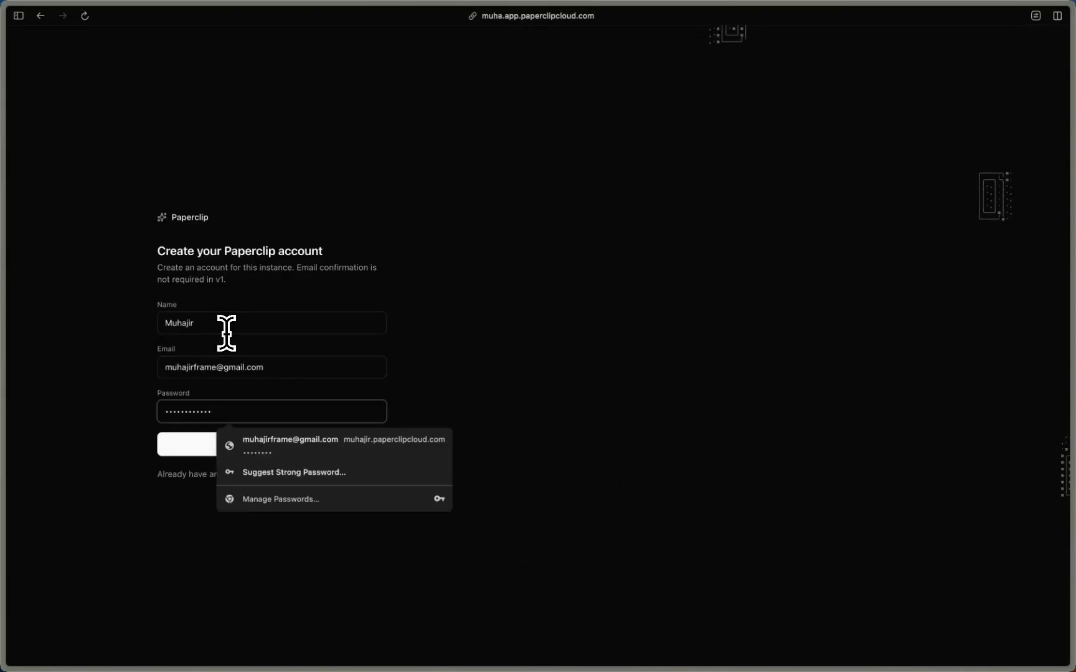
click(247, 448)
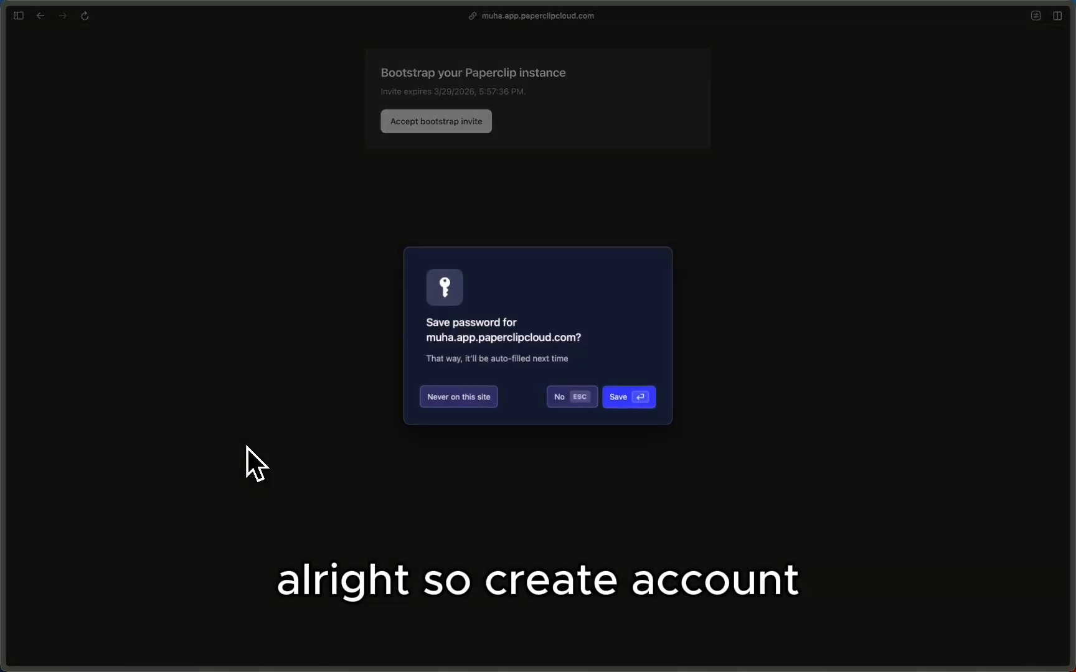
Step: Dismiss the save-password prompt, accept the bootstrap invite and open the board
click(625, 406)
click(455, 124)
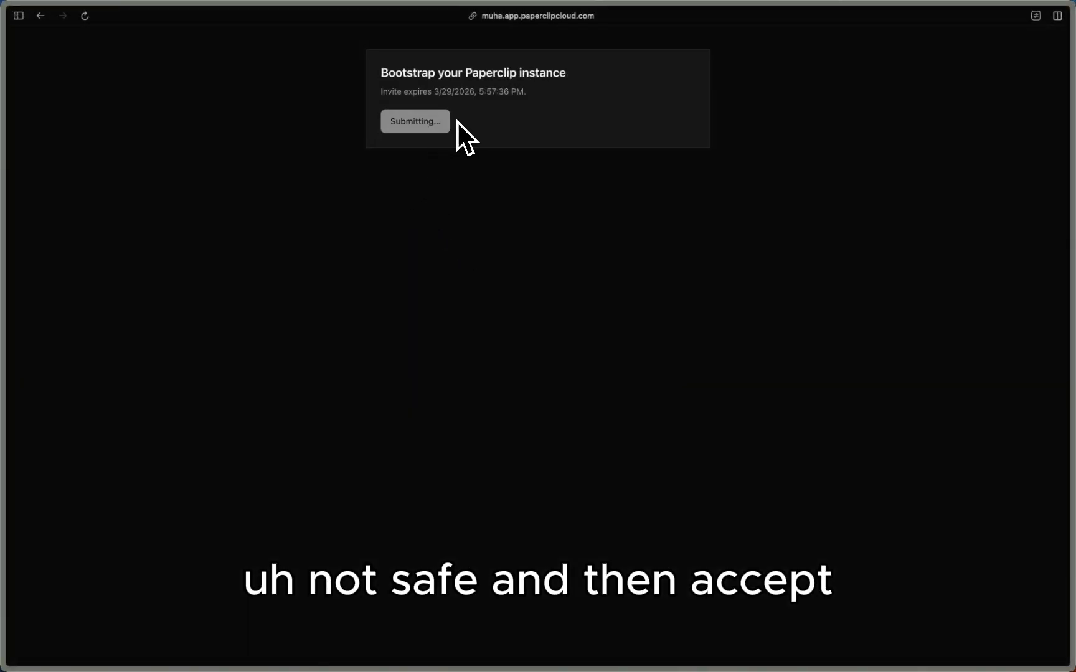
click(435, 120)
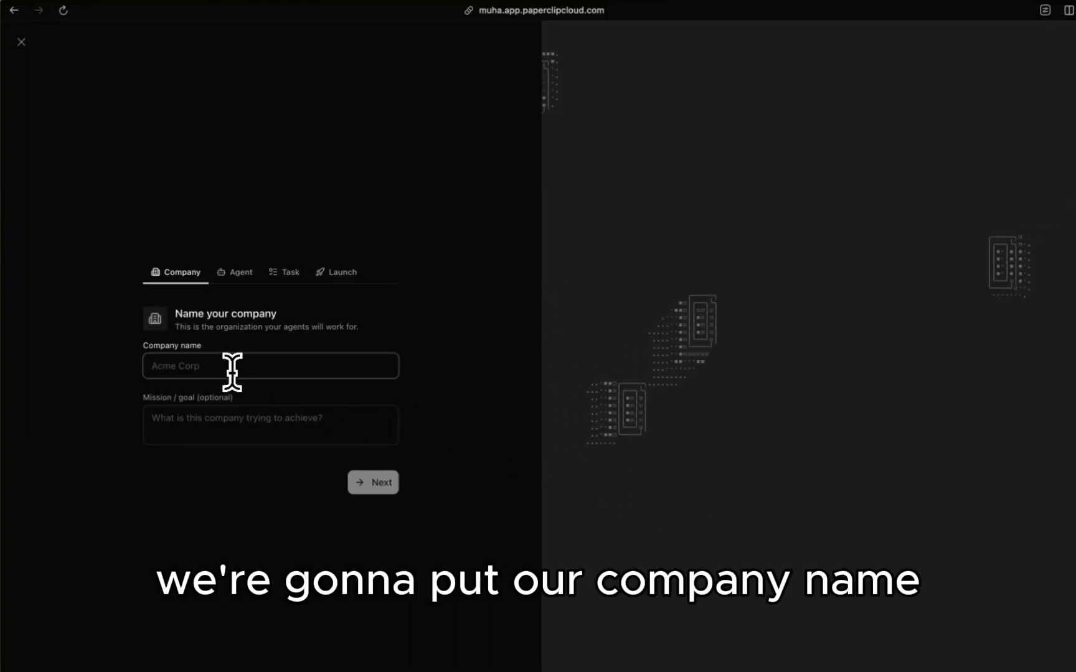
Step: Name the company 'Lumina Technologies', dictate its $2M MRR by end-2026 mission, and reload the blank page
text(Lumina Technologies)
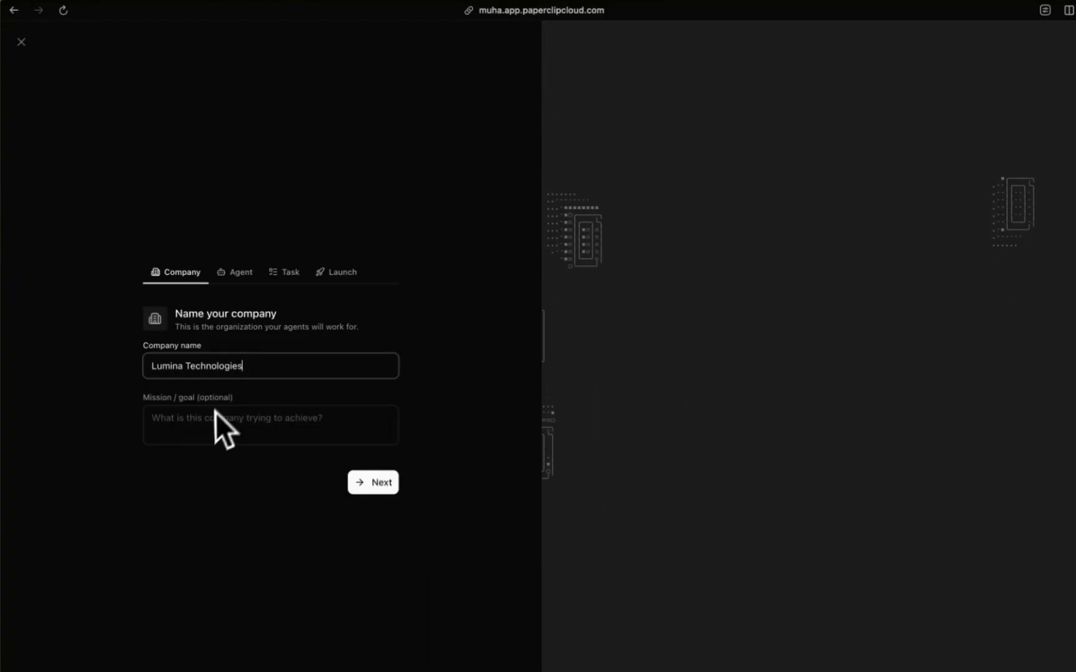
click(205, 424)
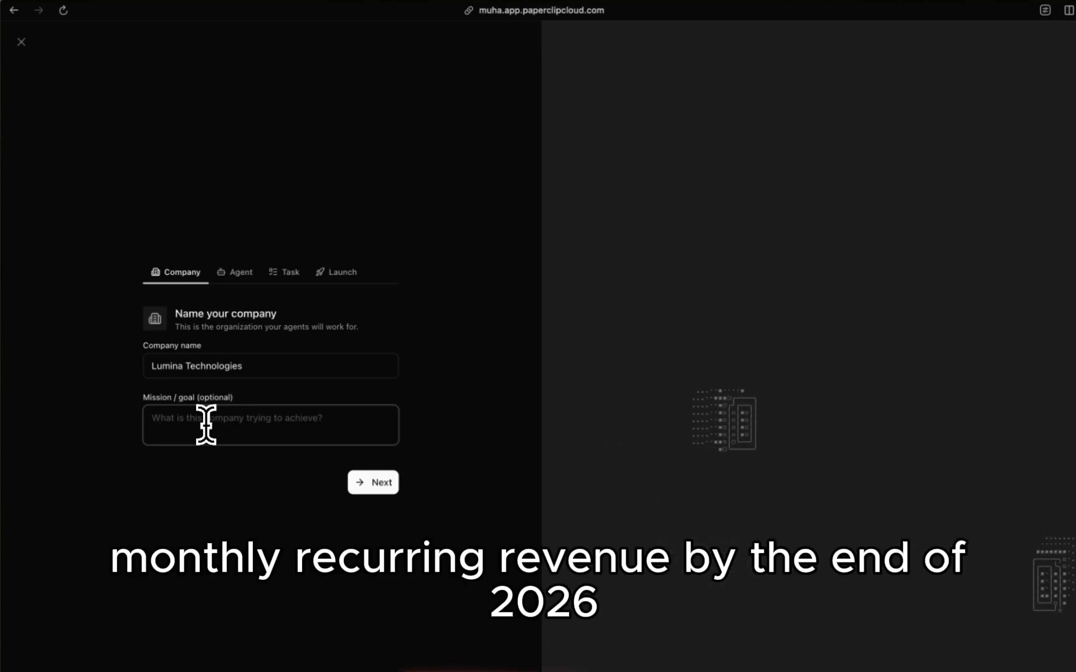
text(Achieve two million monthly recurring revenue by the end of twenty twenty six.)
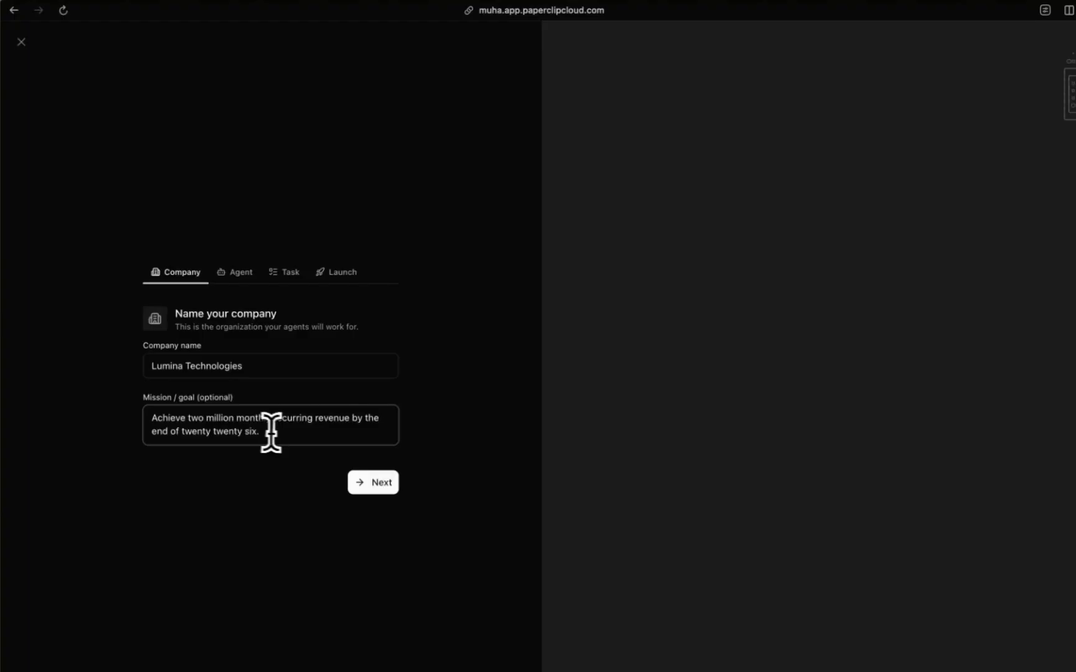
click(379, 483)
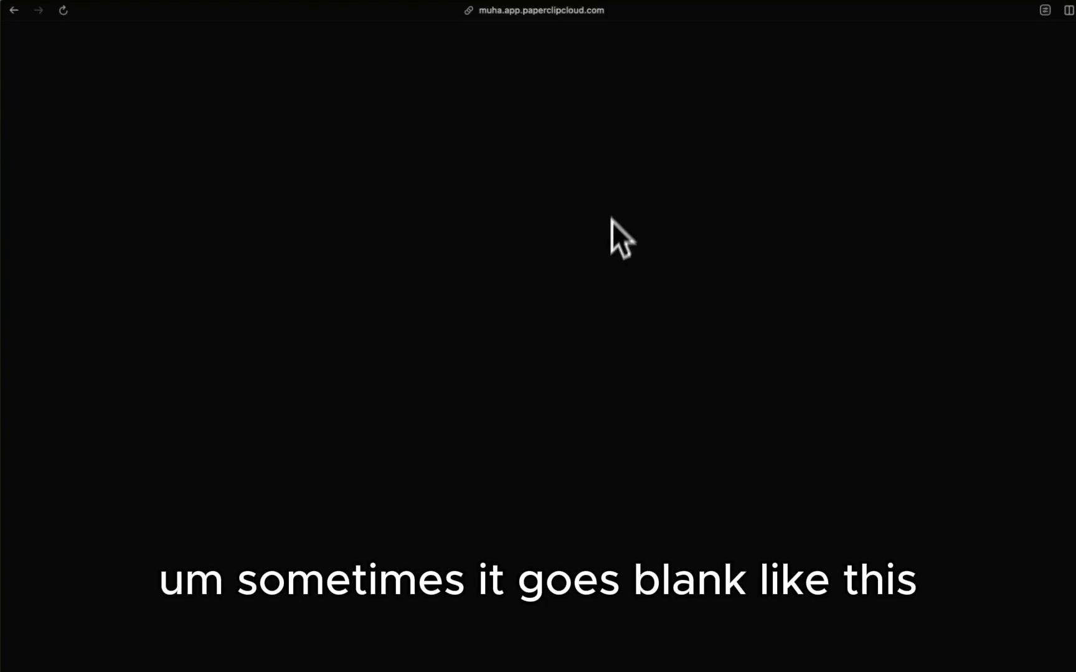
key(super+r)
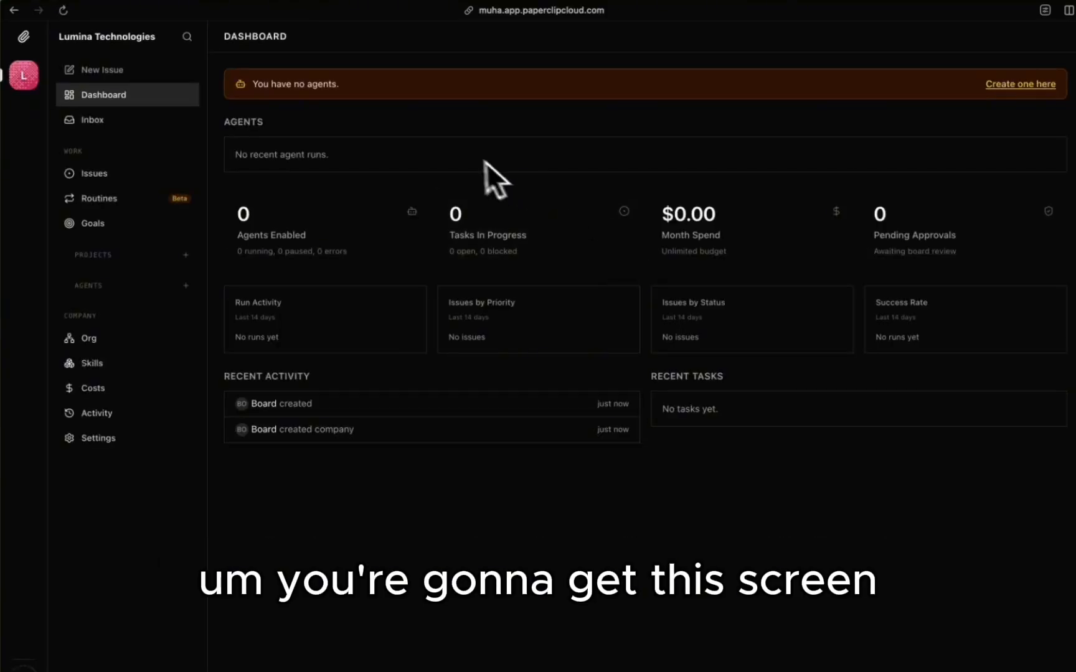
Step: Create the CEO agent on the OpenCode adapter with the opencode/big-pickle model
click(1035, 86)
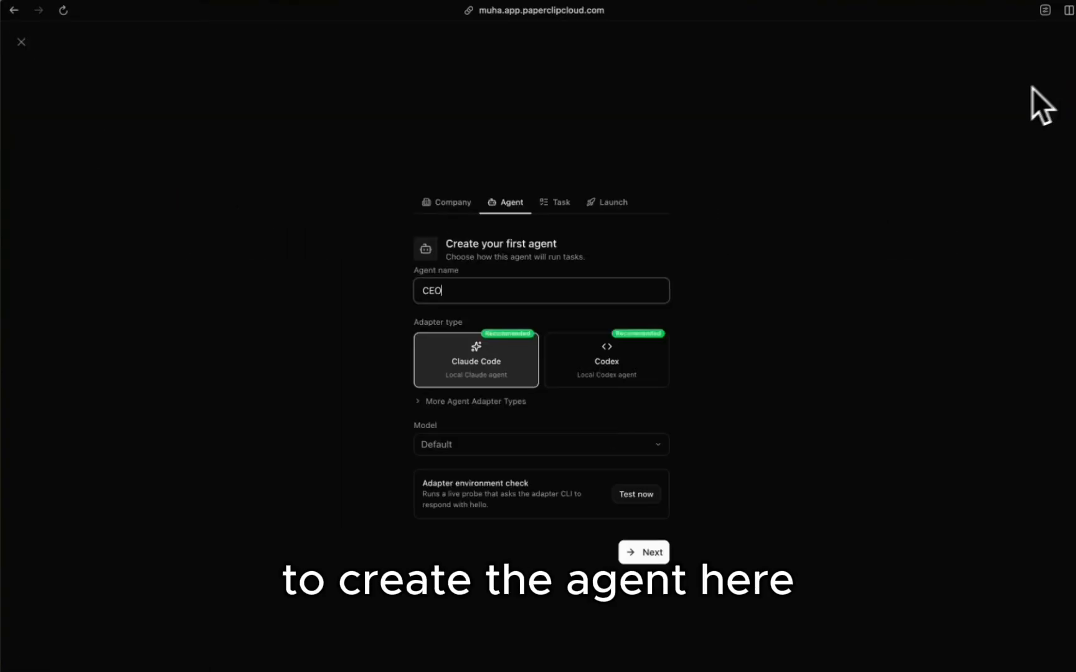
click(449, 403)
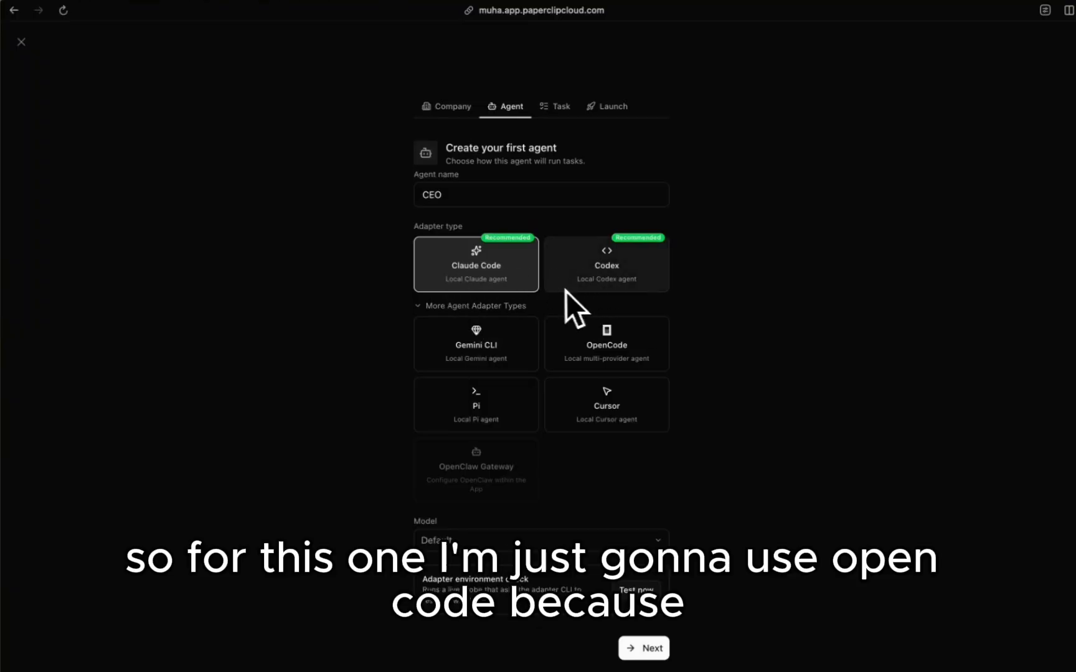
click(599, 345)
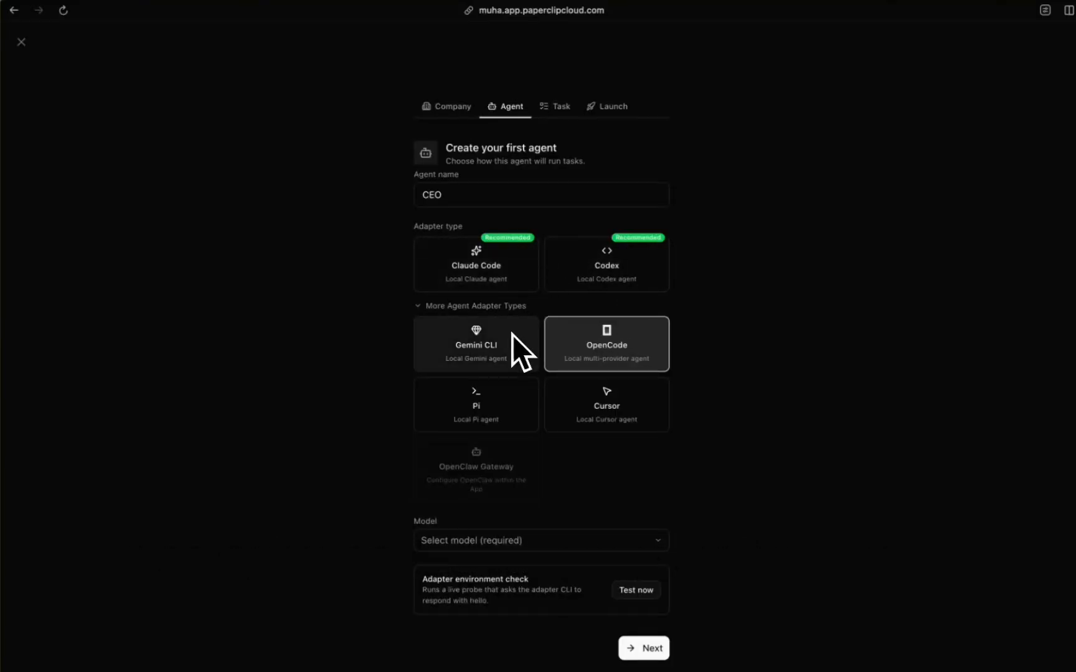
click(454, 540)
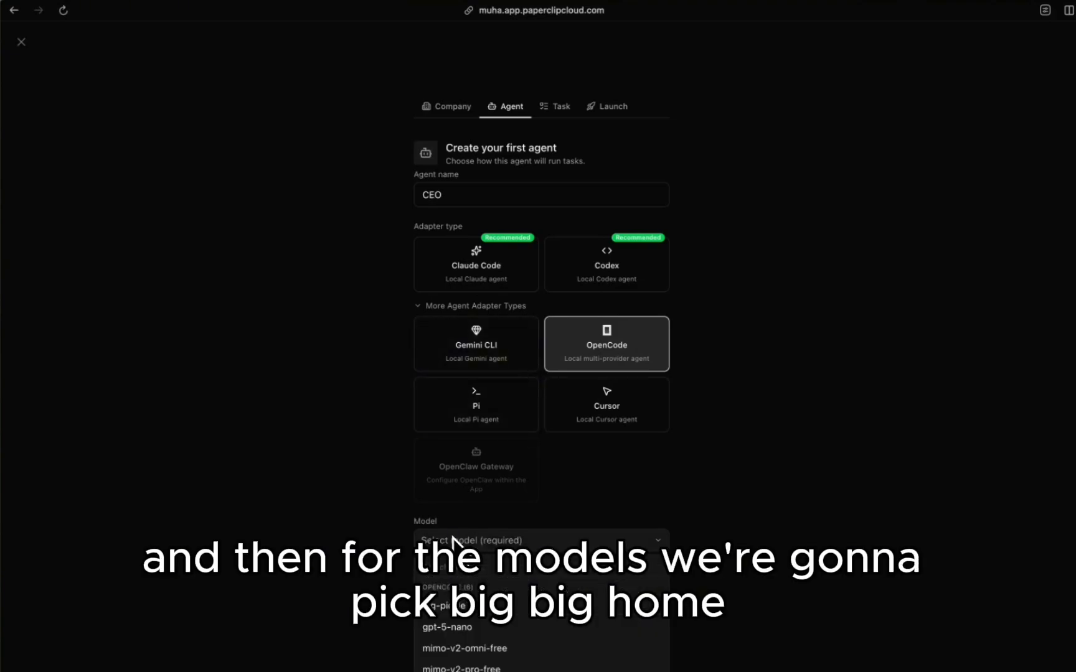
click(518, 613)
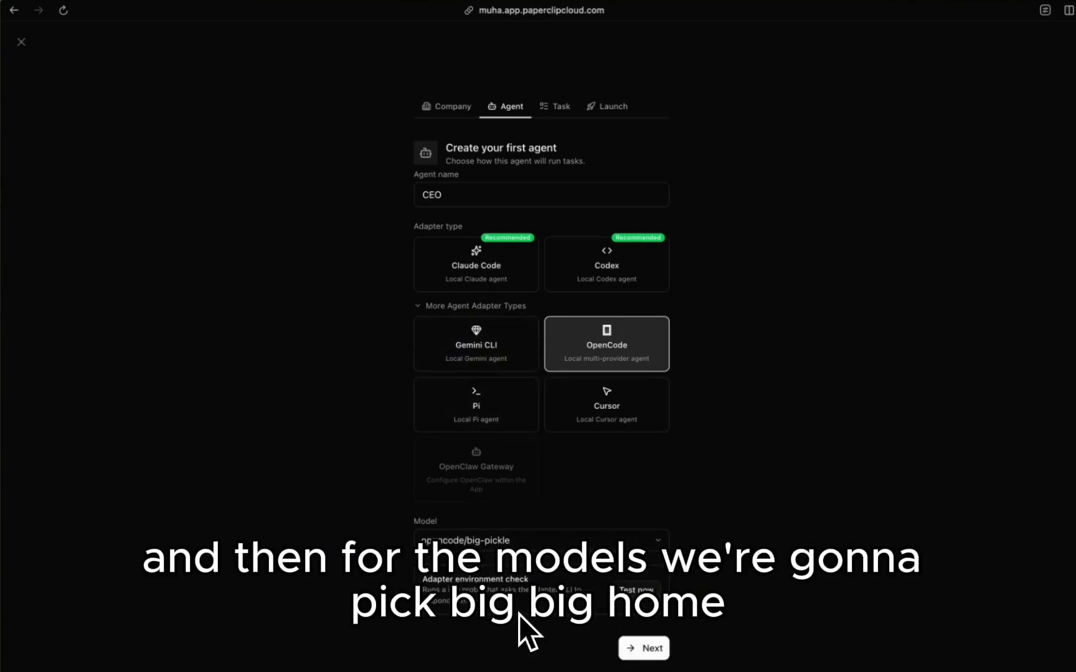
key(super+t)
text(ar)
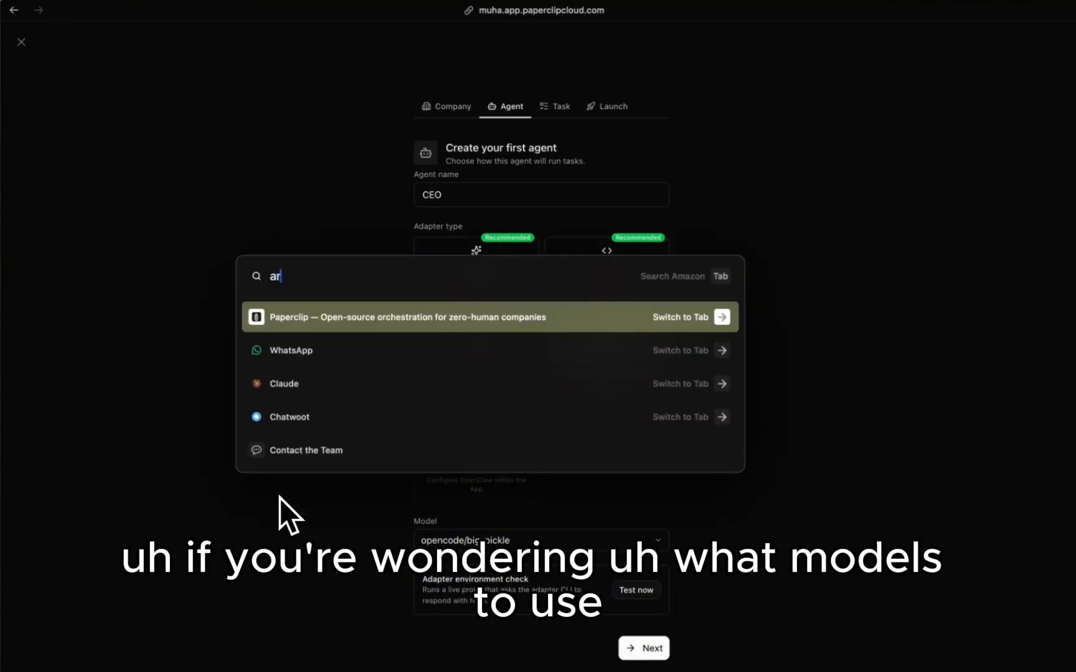
key(Return)
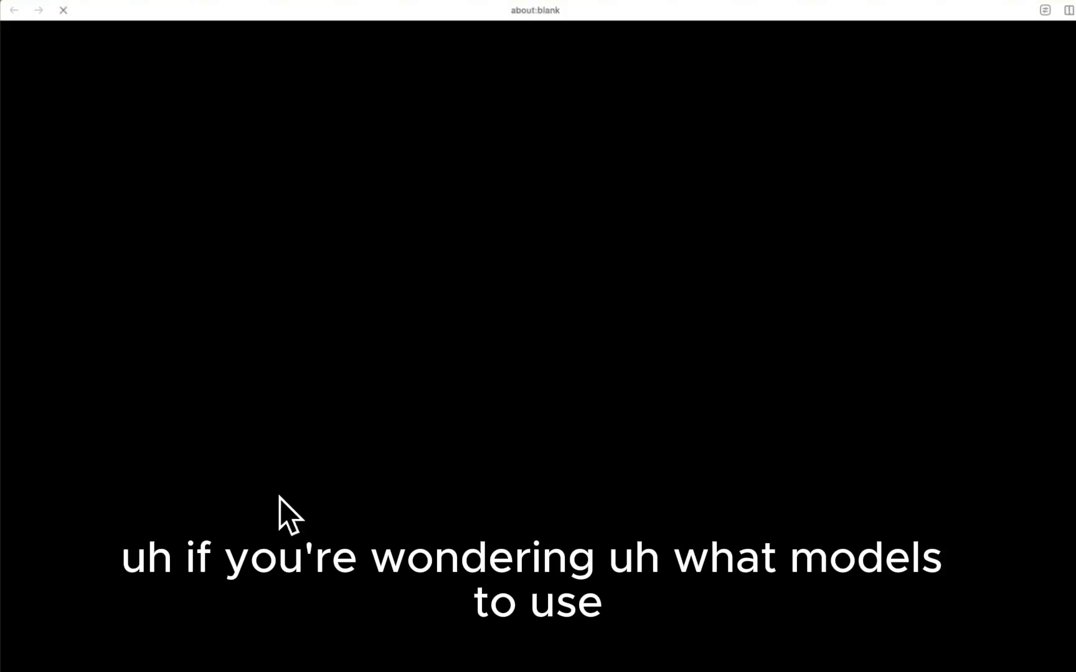
scroll(372, 322, down, 6)
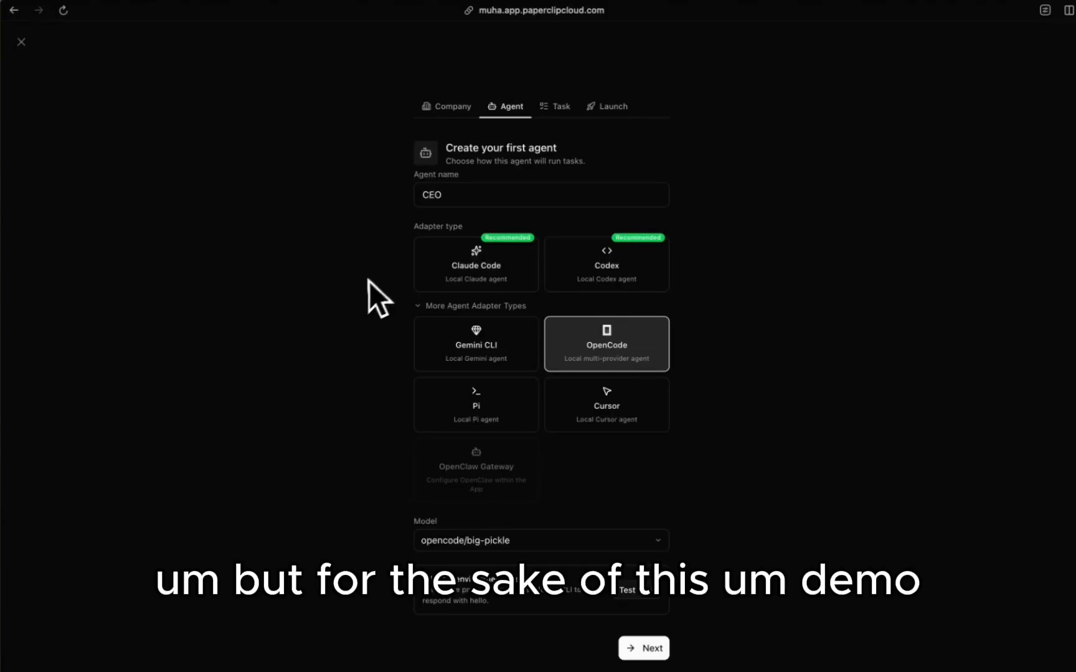
Step: Keep opencode/big-pickle as the CEO's model, pass the adapter environment test, and continue
key(super)
key(super)
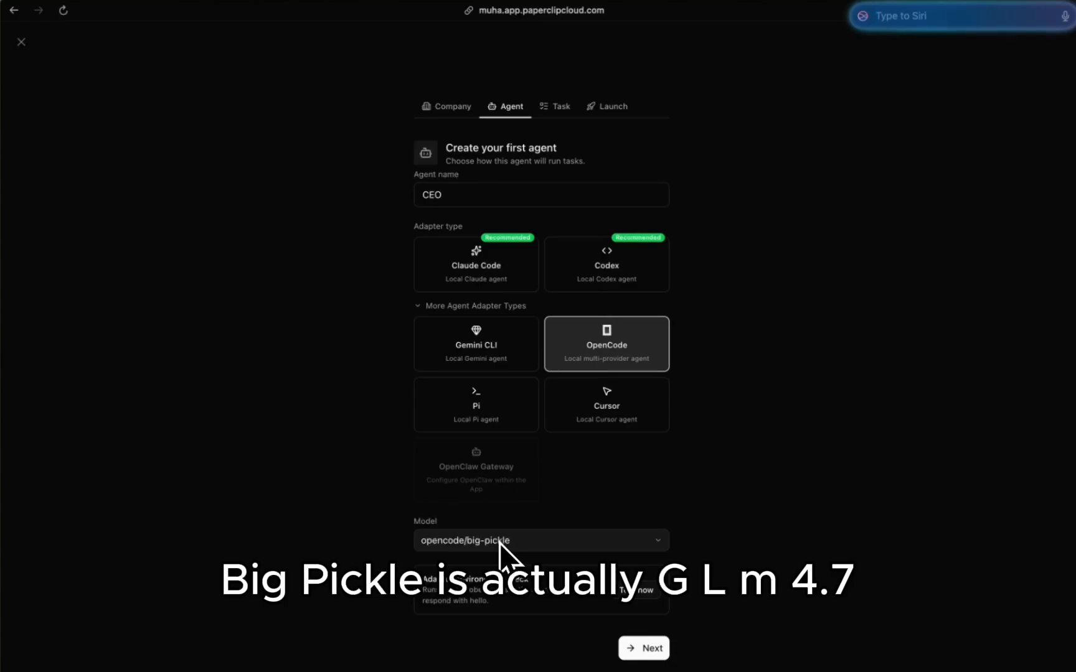
click(639, 474)
click(538, 541)
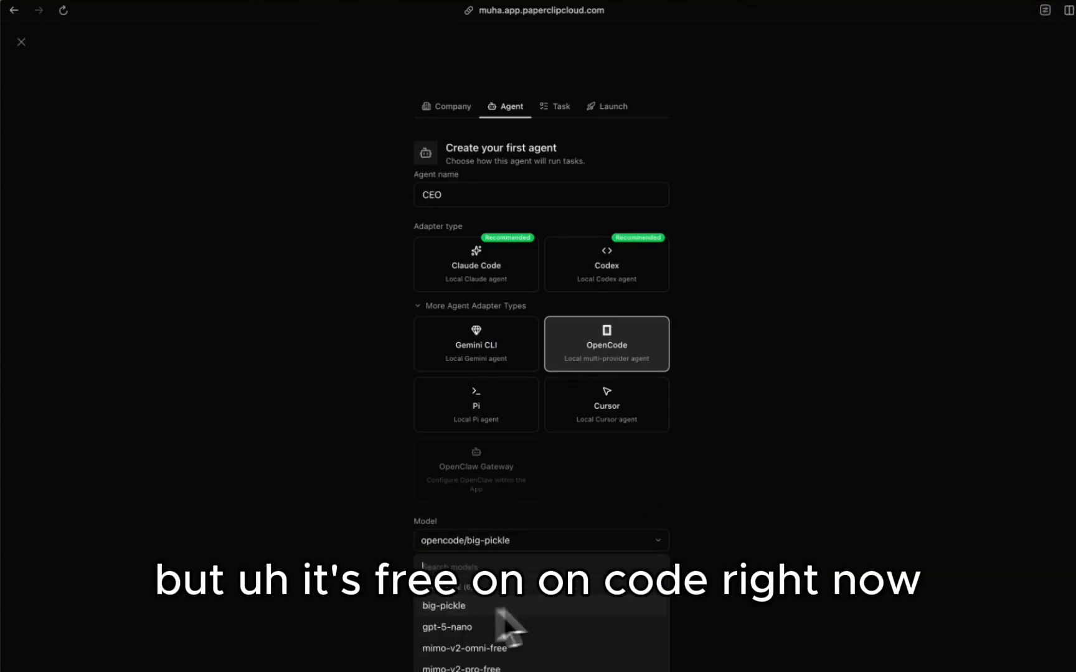
click(689, 555)
click(638, 592)
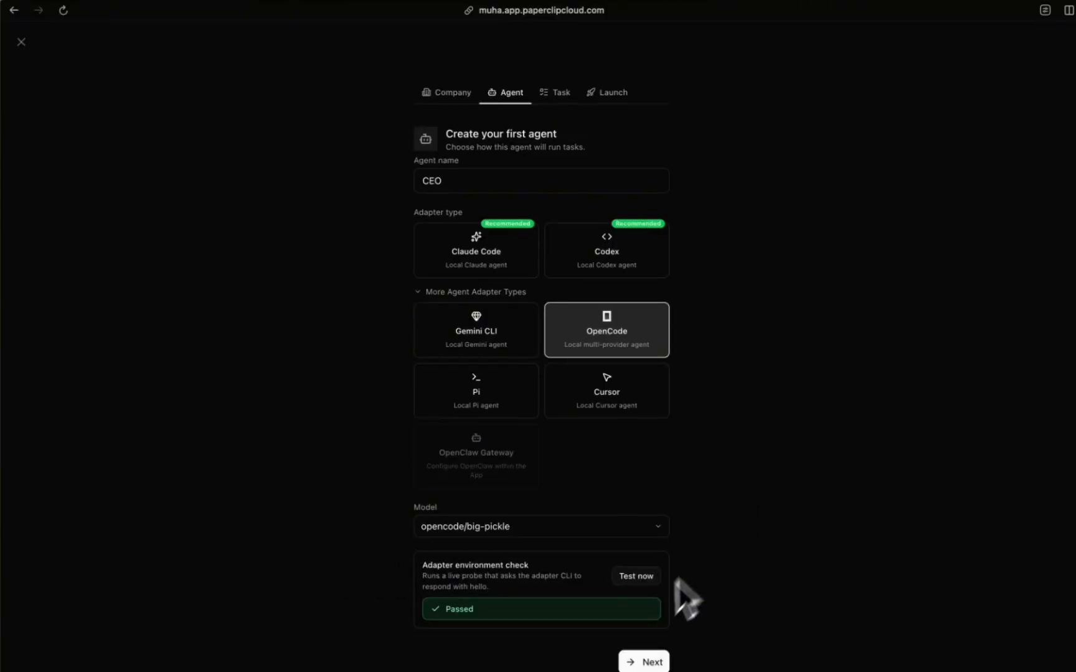
click(631, 661)
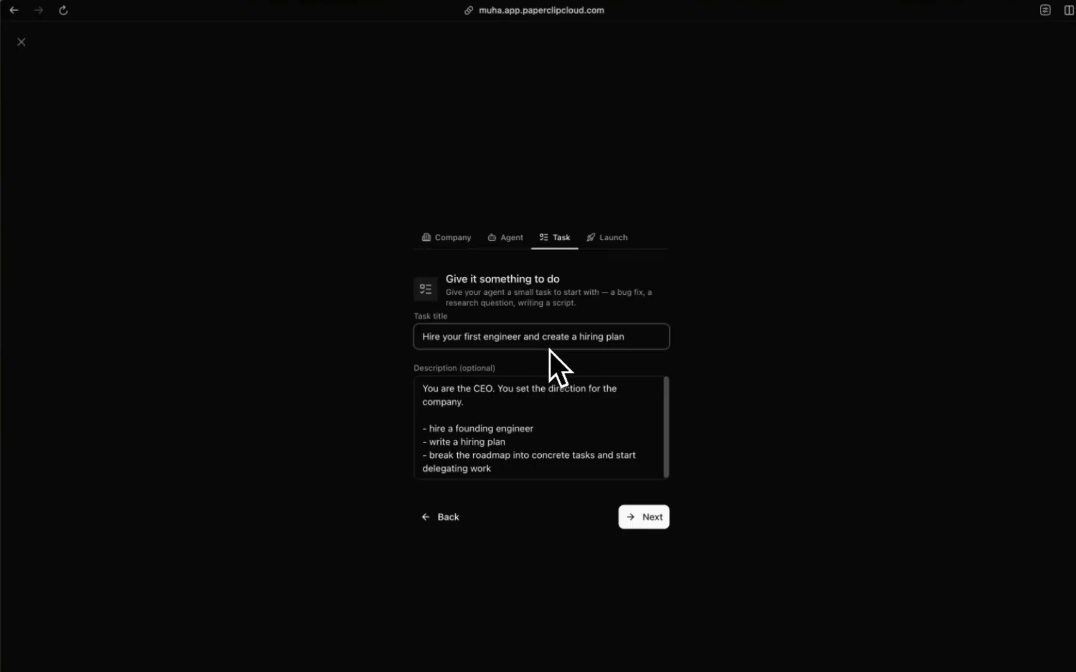
Step: Launch the company with the task 'Hire your first engineer and create a hiring plan' as issue LUMAAA-1
scroll(539, 412, down, 1)
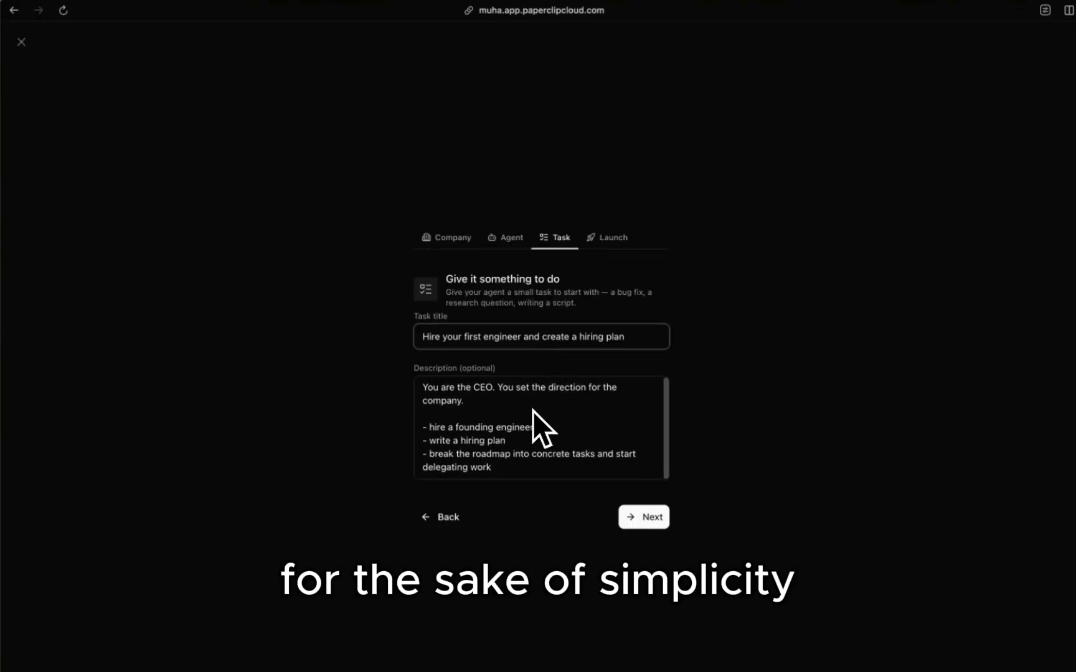
click(656, 522)
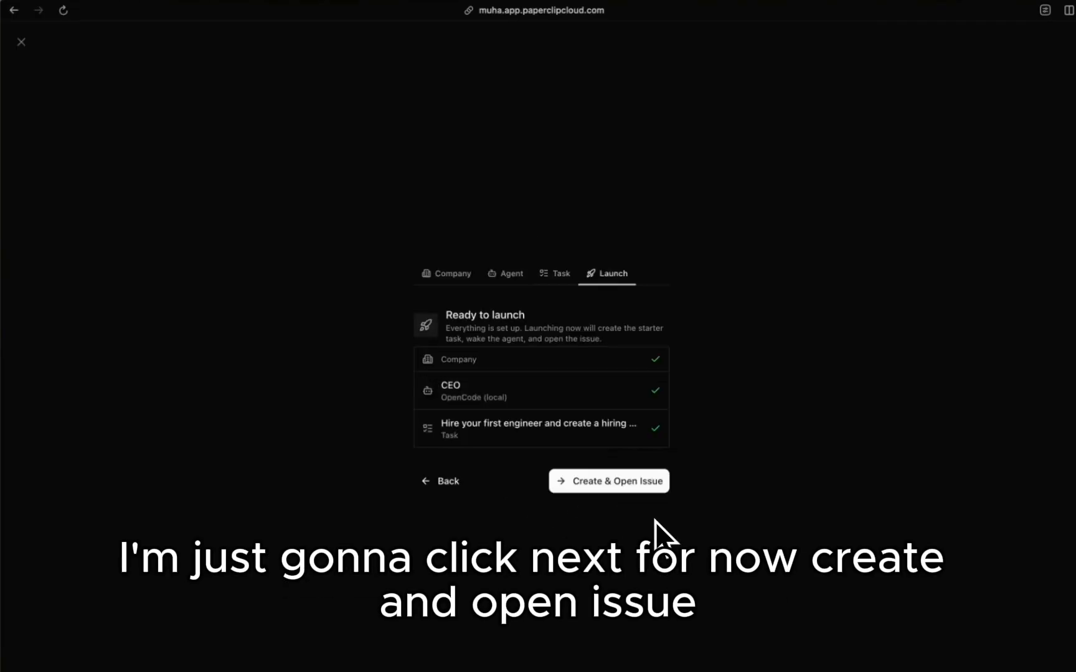
click(591, 486)
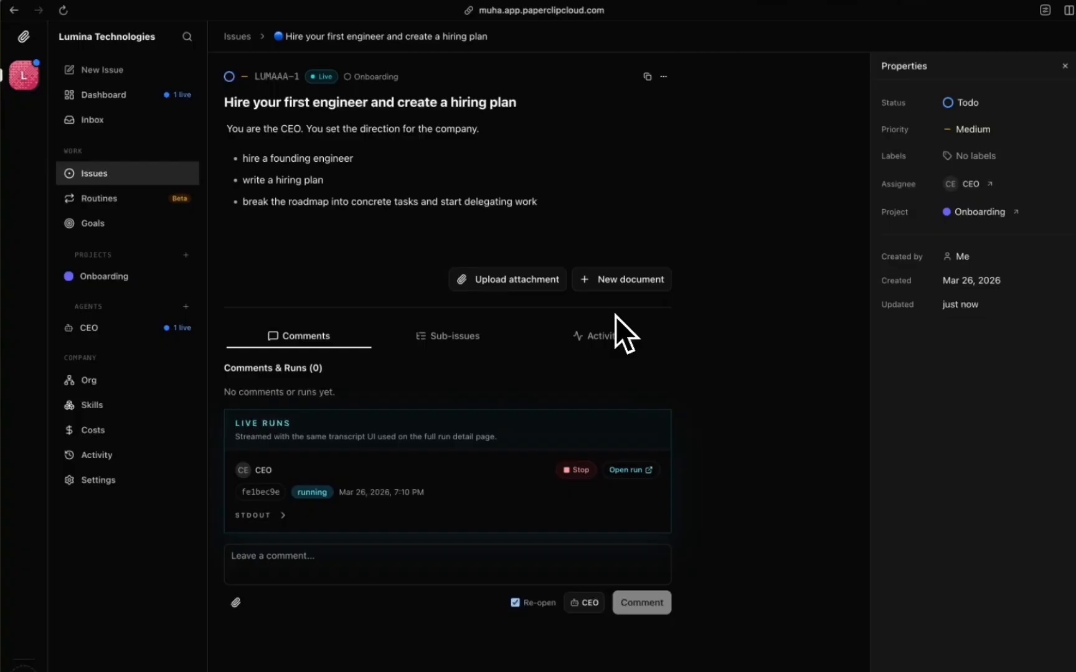
Step: Read the CEO run's STDOUT transcript and In Progress comment, then view the issues list with LUMAAA-2 and LUMAAA-3
click(285, 516)
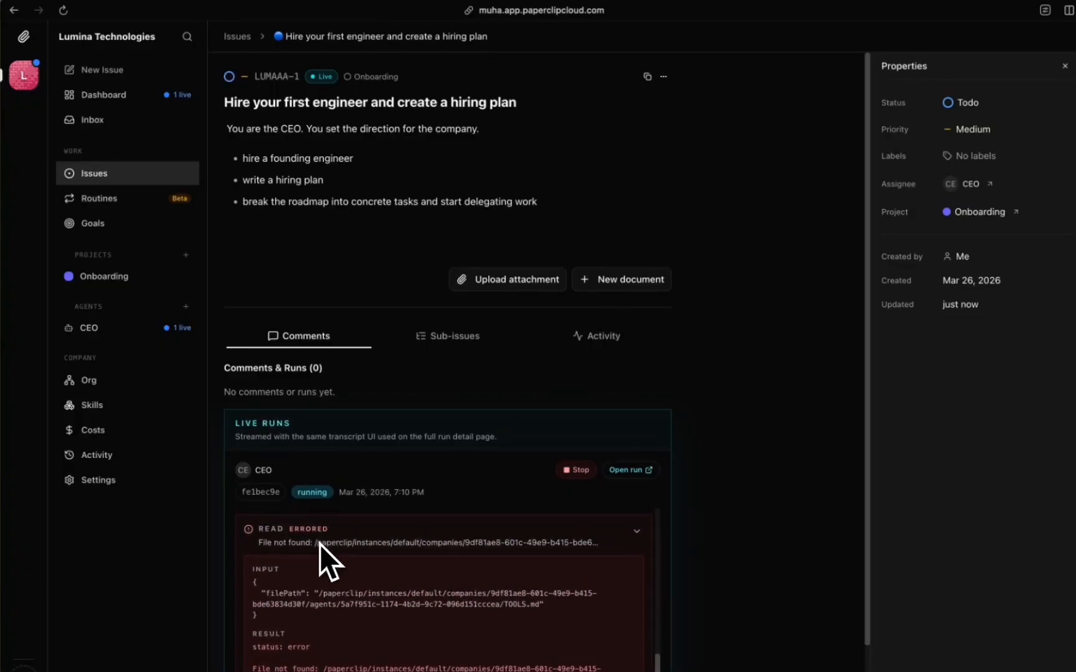
scroll(423, 429, down, 3)
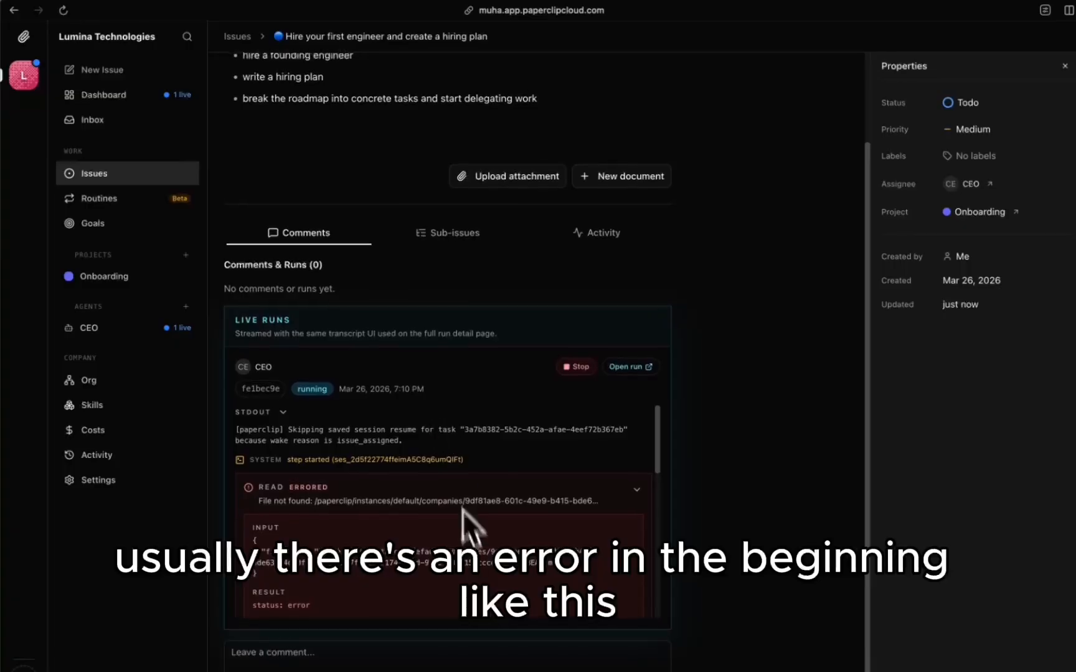
scroll(464, 519, down, 2)
scroll(333, 569, up, 5)
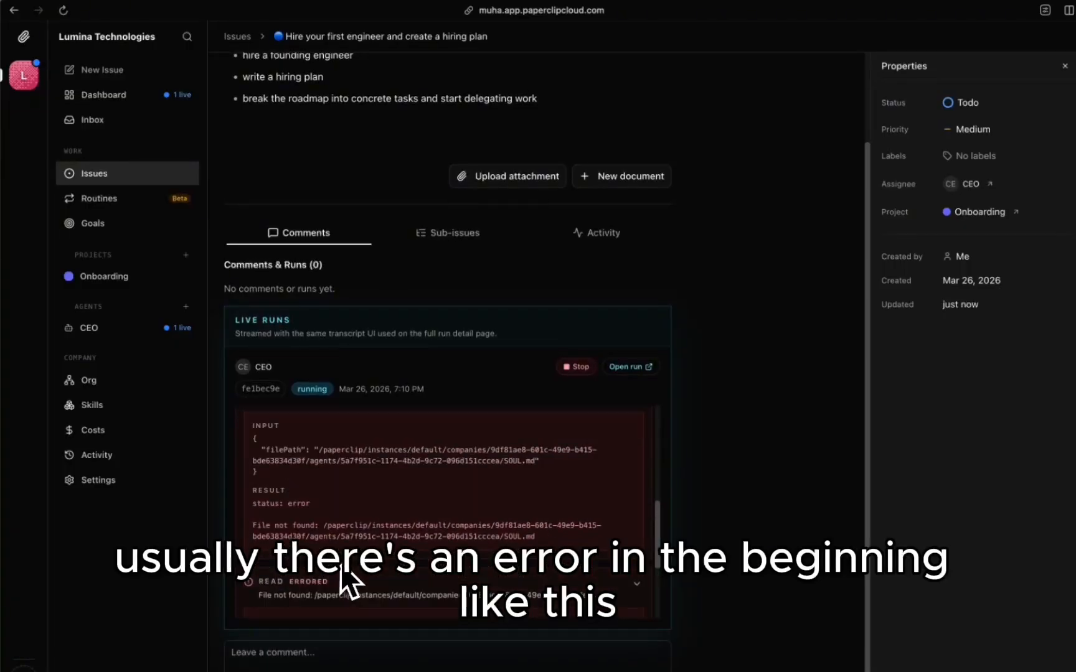
scroll(406, 516, down, 5)
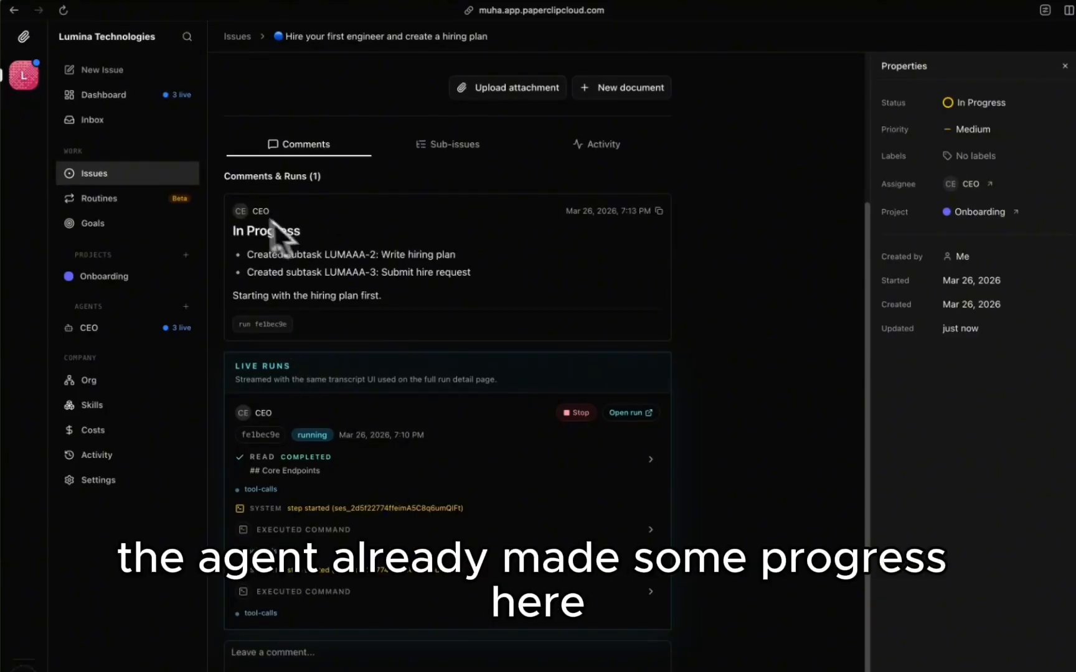
drag(232, 204, 401, 290)
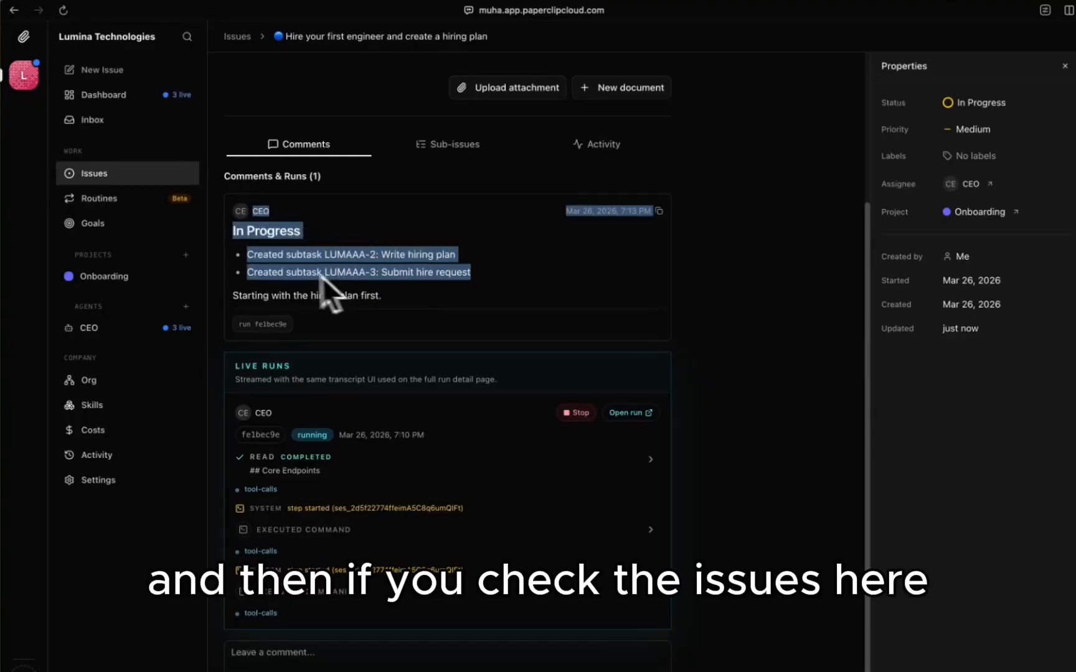
click(116, 177)
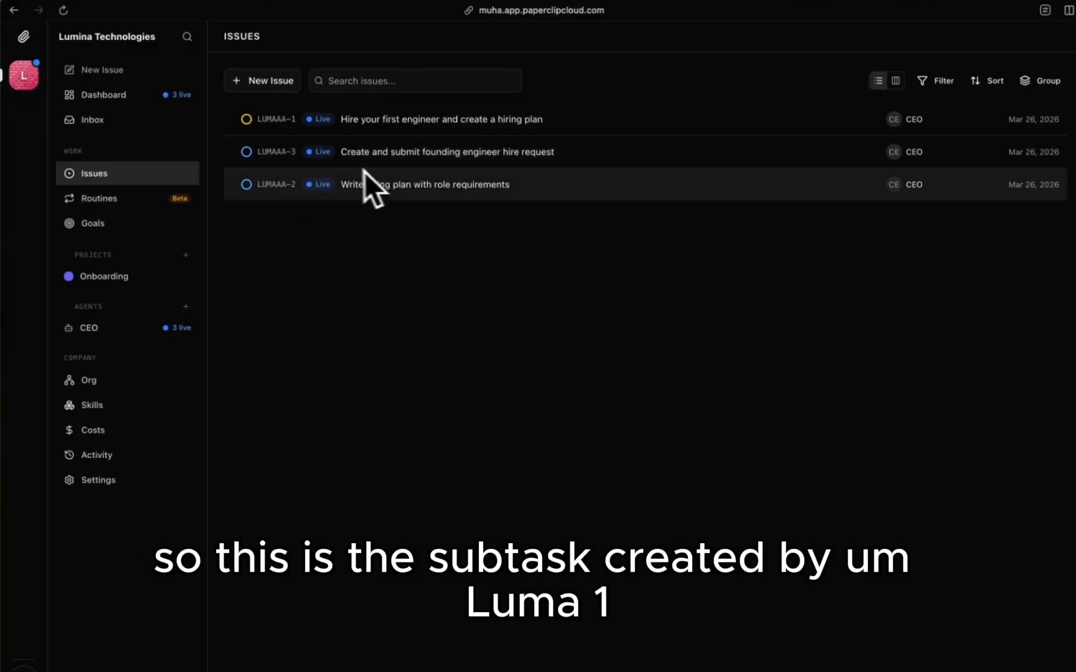
Step: Check LUMAAA-1's comments and live runs, then view the pending 'Hire Agent: Founding Engineer' request in the inbox
click(270, 127)
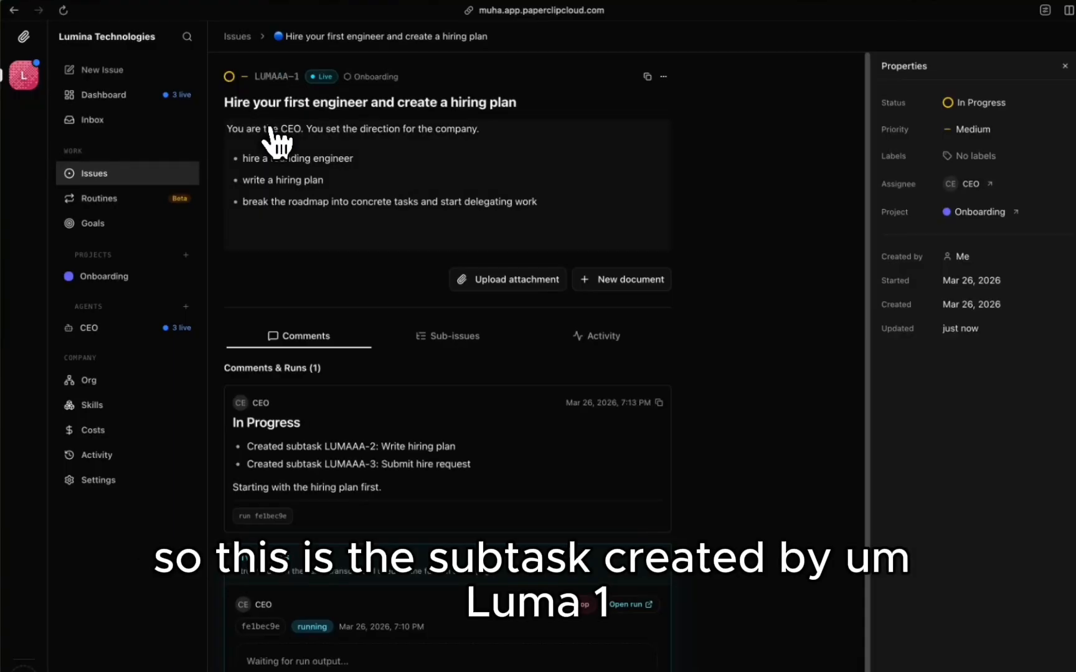
scroll(398, 230, down, 3)
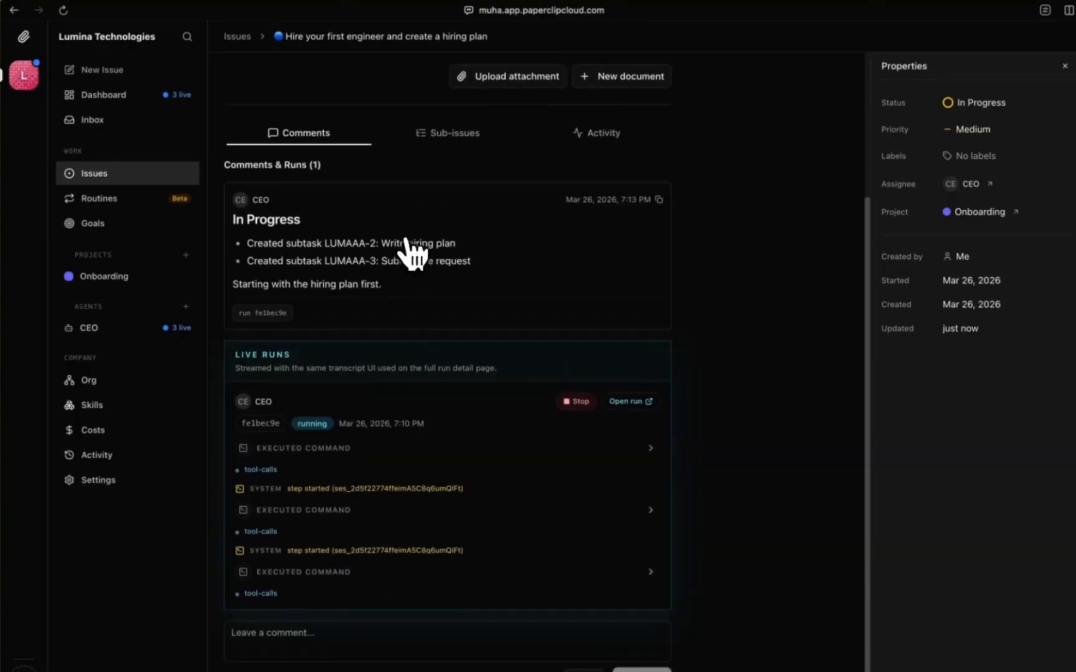
scroll(410, 252, up, 1)
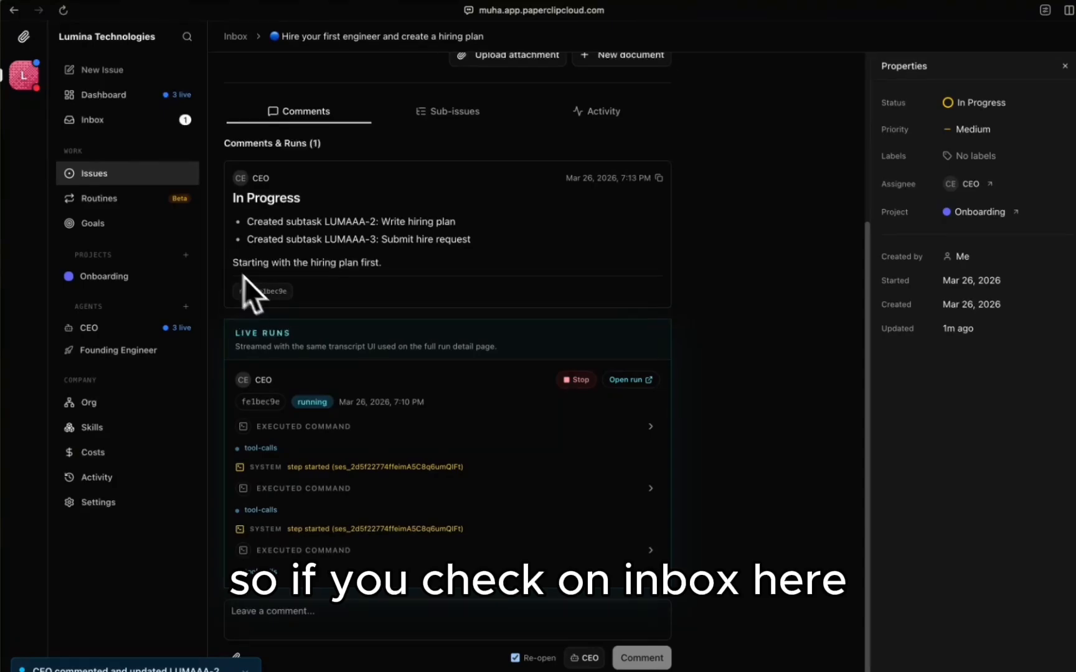
click(100, 121)
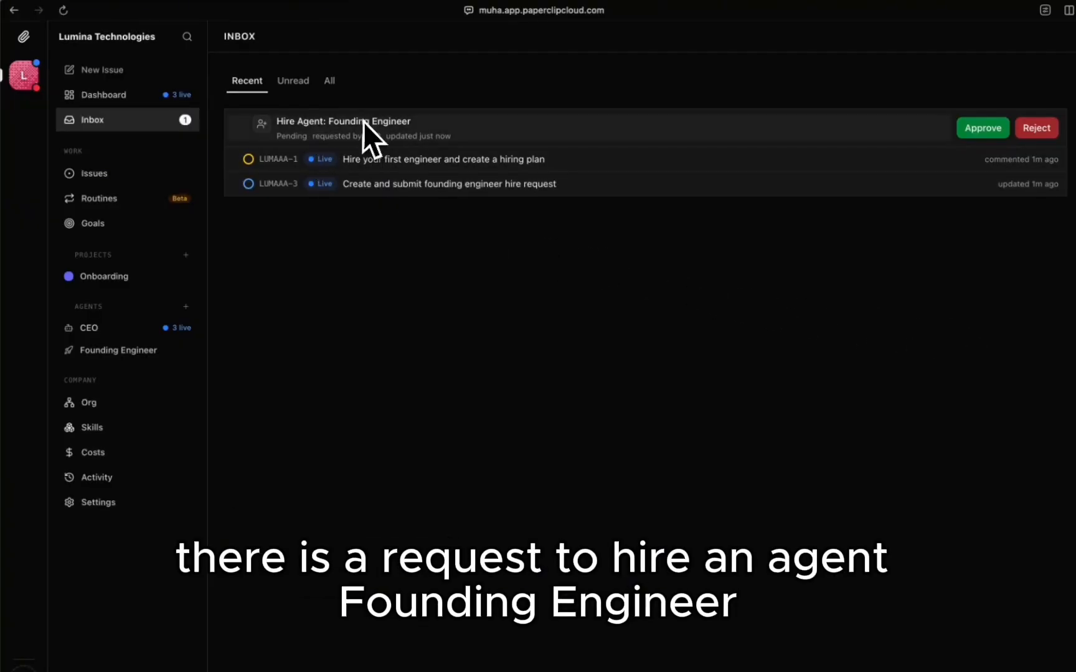
Step: Approve the 'Hire Agent: Founding Engineer' request
click(867, 133)
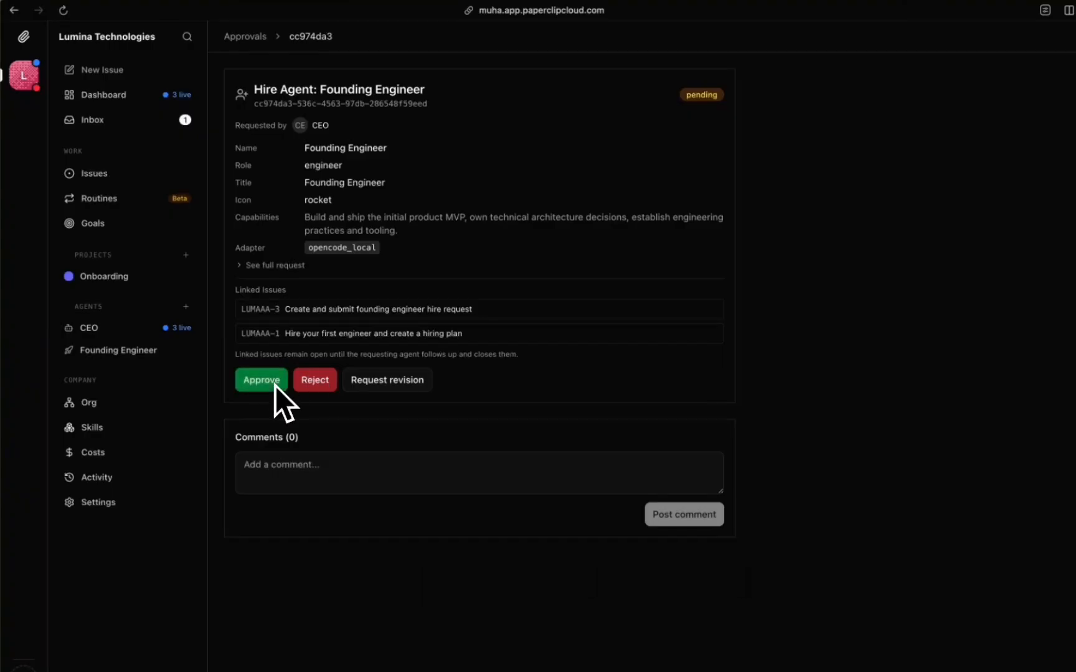
click(274, 384)
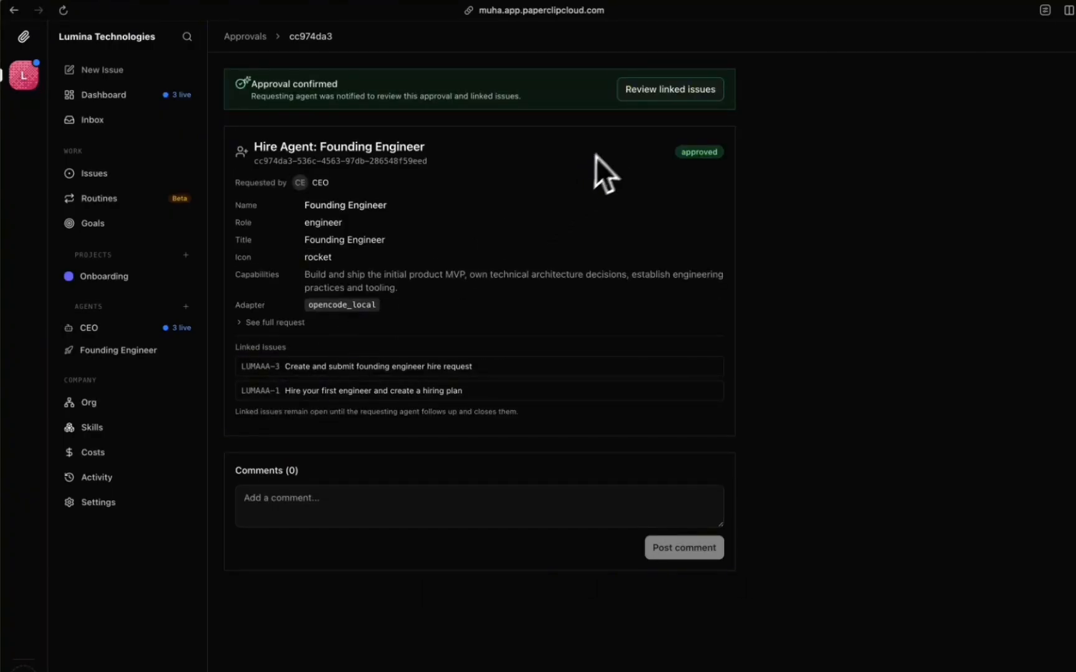
Step: Review linked issue LUMAAA-3, check all inbox items, then view issues including new LUMAAA-4 roadmap task
click(664, 92)
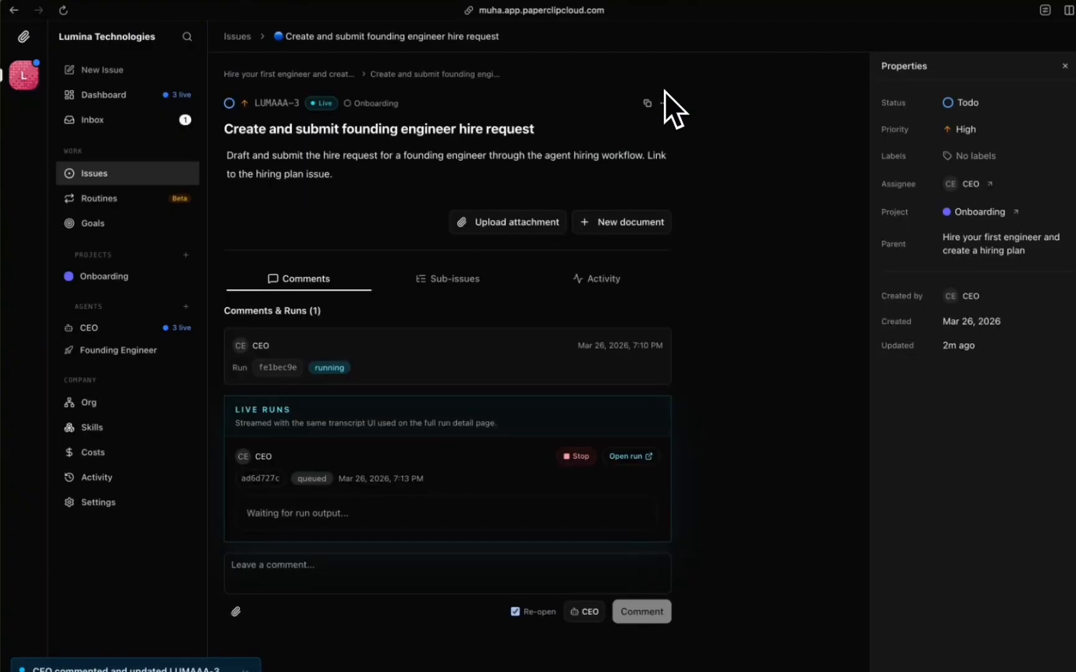
scroll(506, 316, down, 2)
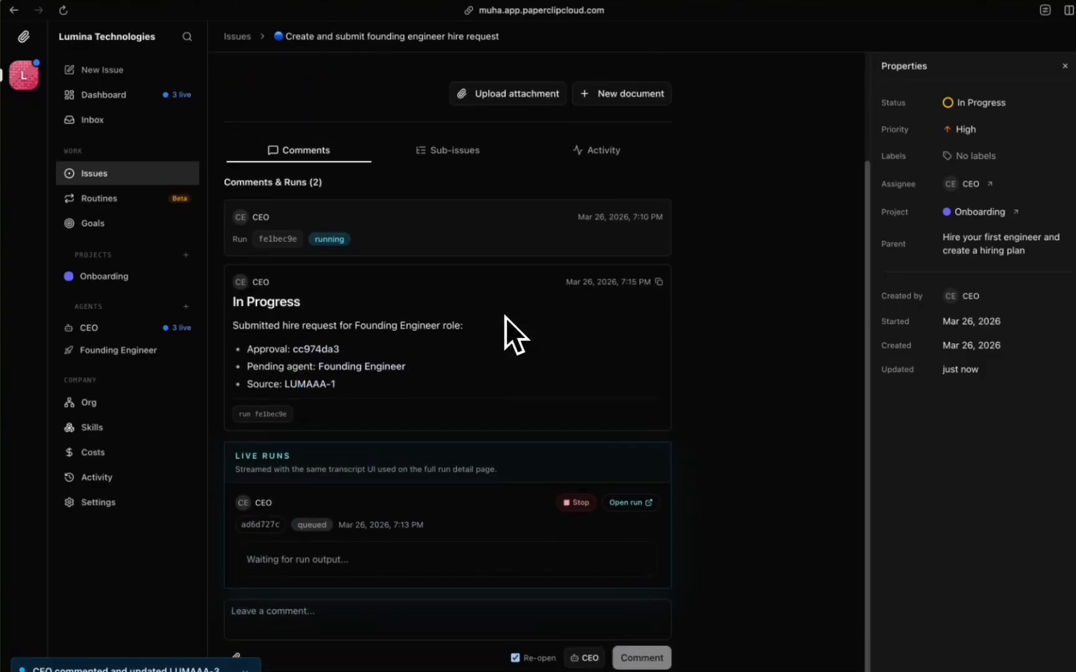
scroll(384, 453, up, 2)
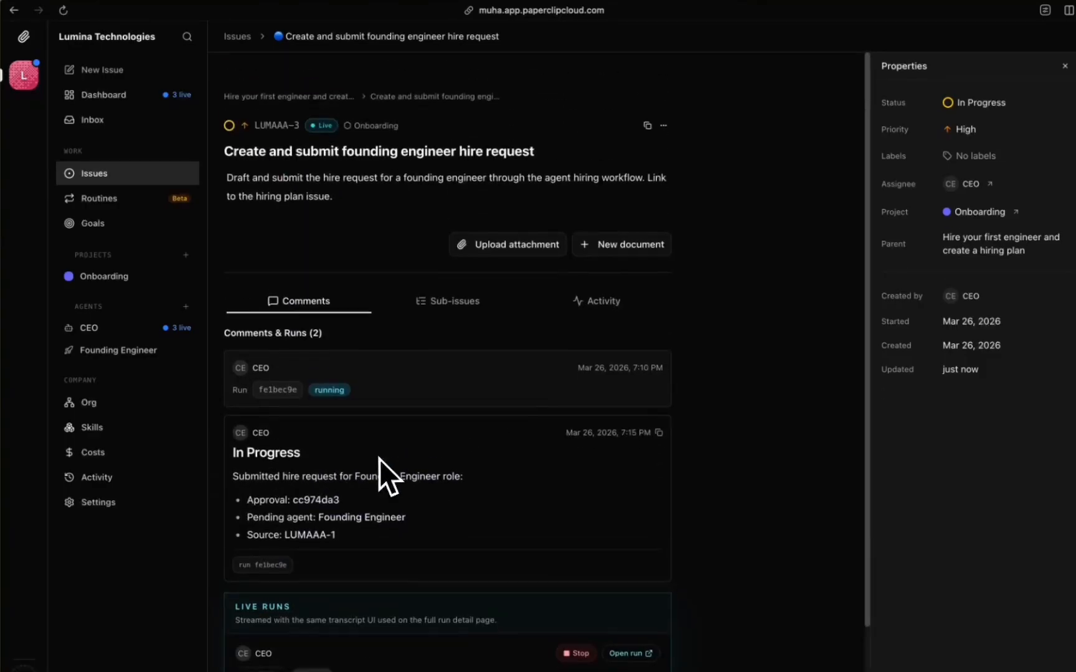
scroll(379, 459, down, 1)
click(132, 125)
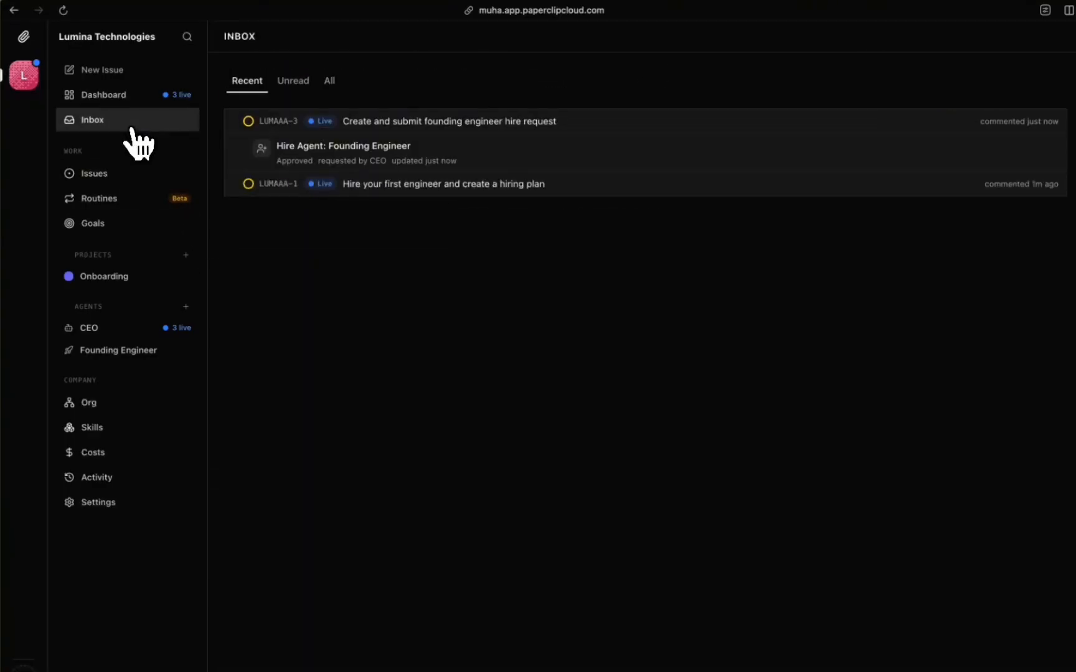
click(330, 83)
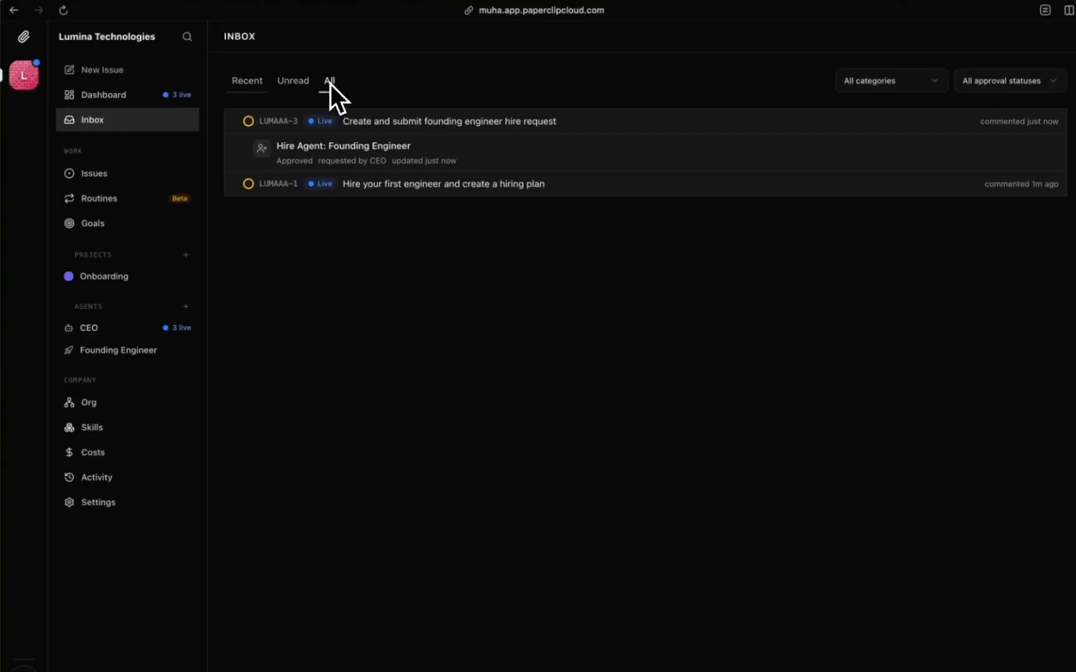
click(108, 176)
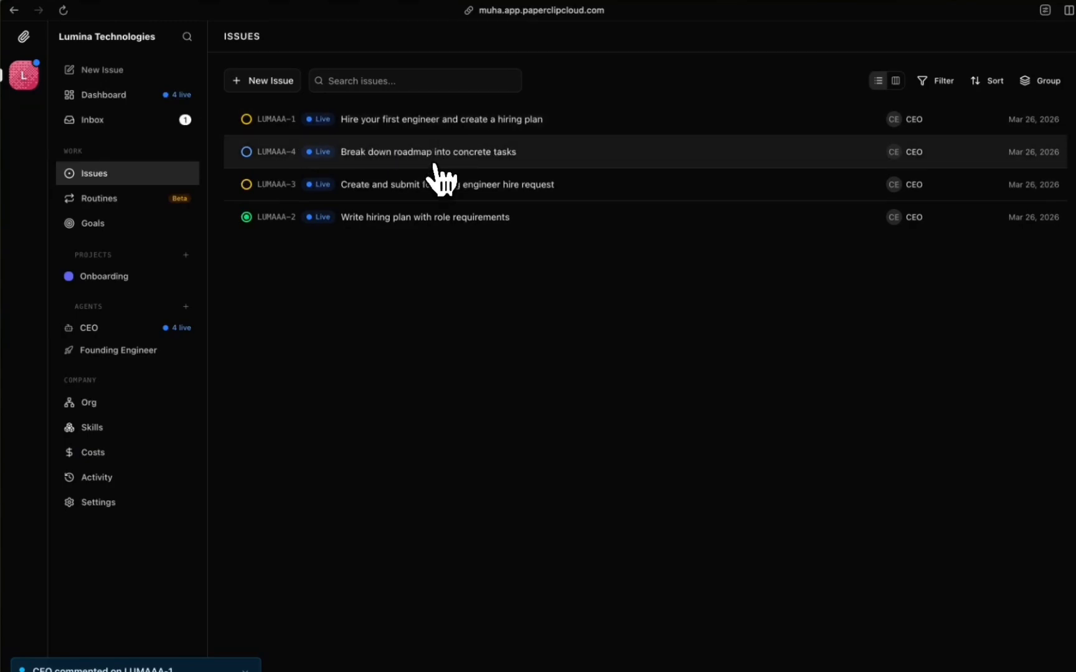
Step: Open issue LUMAAA-1 and review the completed hiring plan status in its comments
click(552, 138)
scroll(524, 300, down, 5)
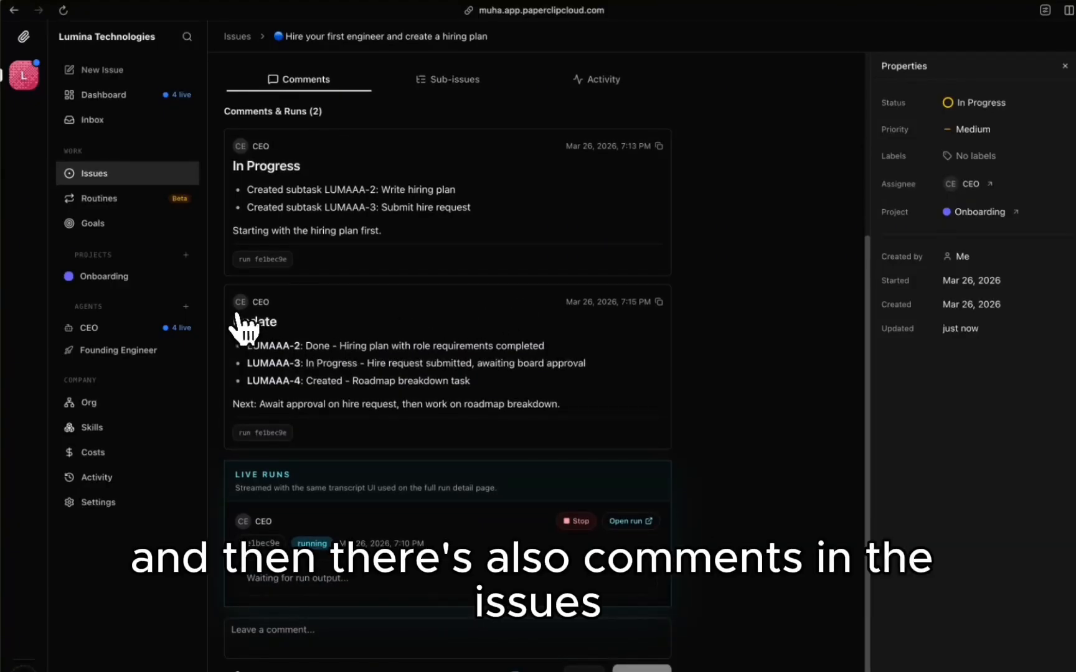
scroll(235, 314, up, 1)
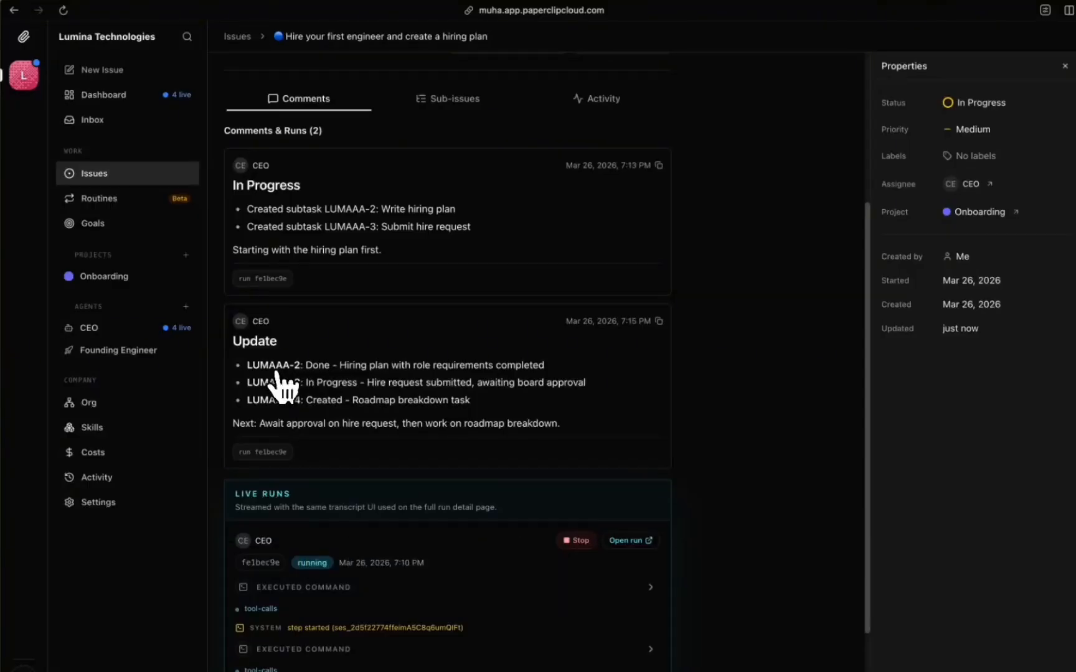
drag(306, 364, 547, 370)
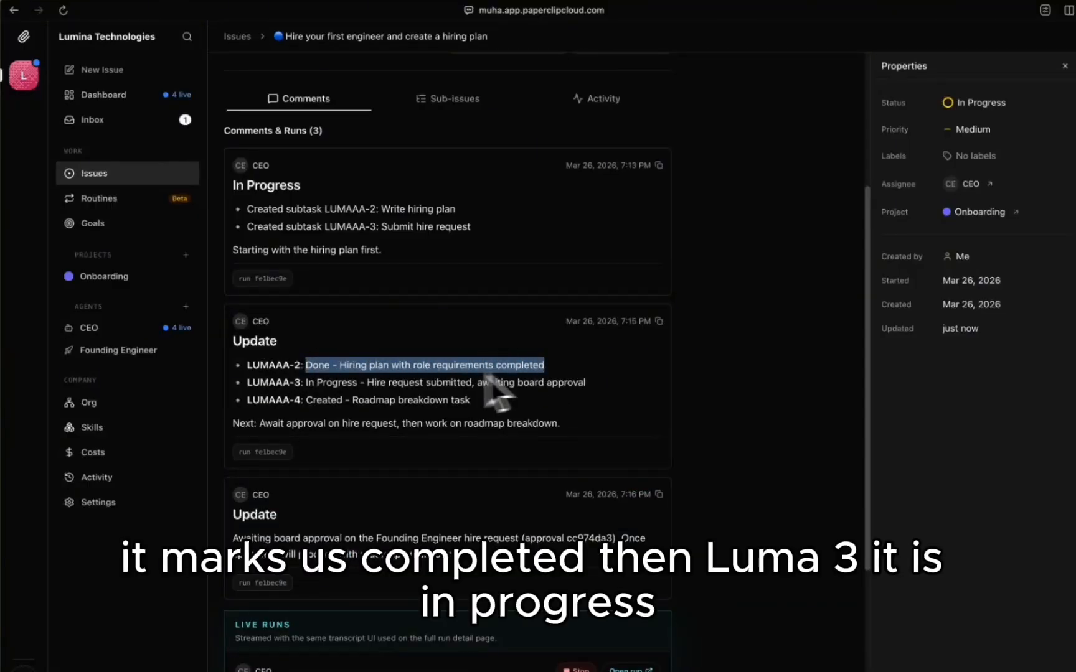
scroll(363, 390, down, 1)
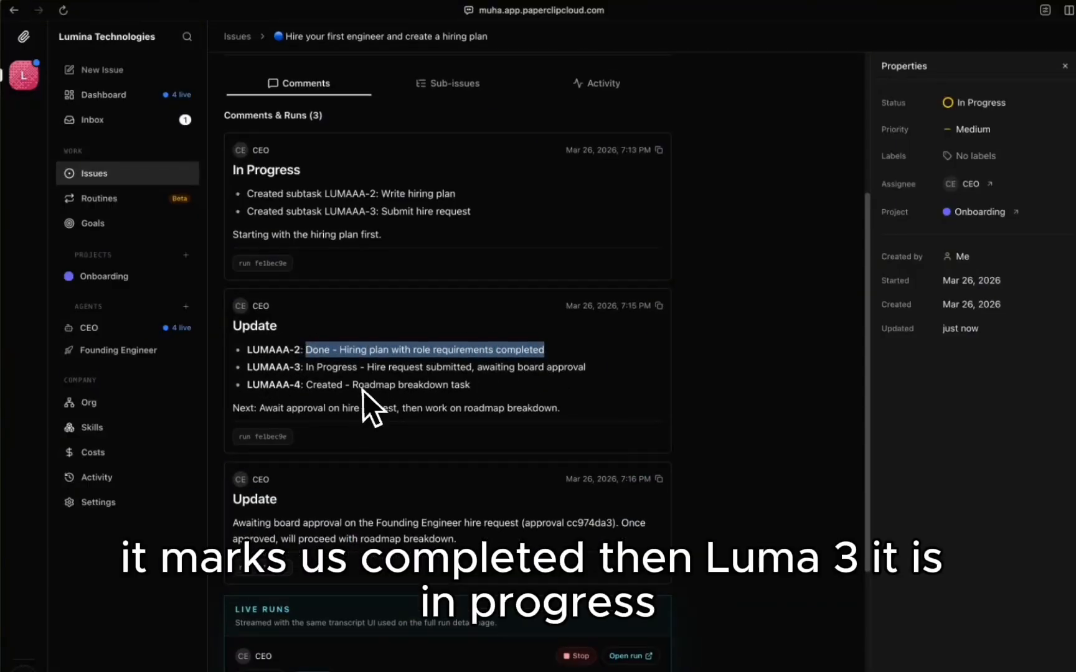
click(307, 369)
Step: Check the LUMAAA-3, LUMAAA-4 statuses and the CEO's latest approval update, then return to Inbox
drag(306, 367, 586, 367)
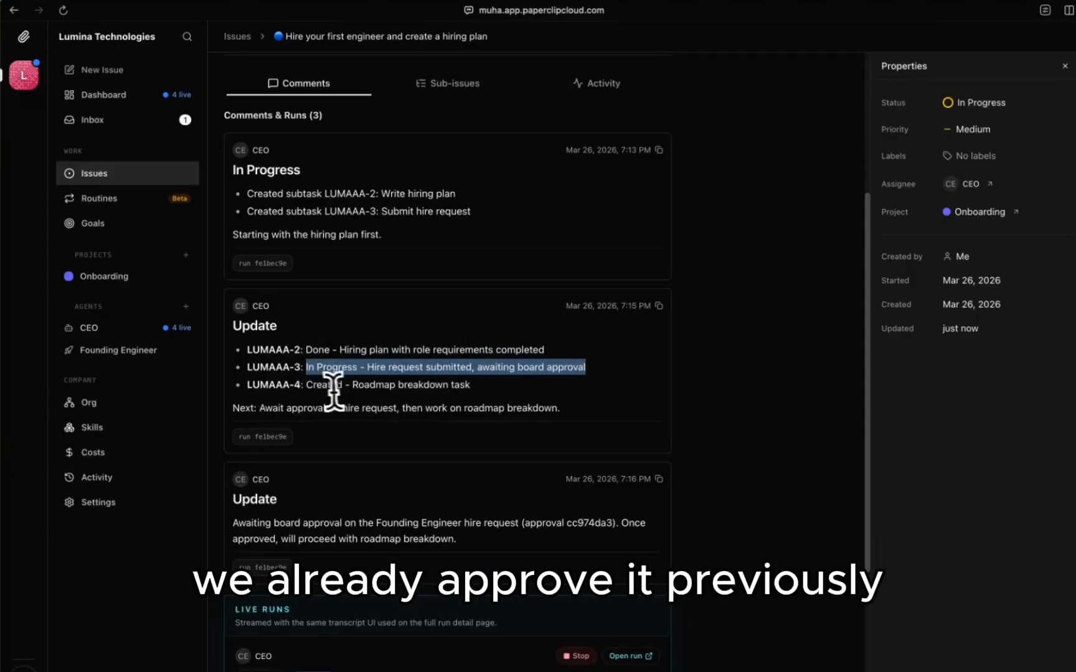
drag(303, 386, 471, 454)
scroll(470, 457, down, 2)
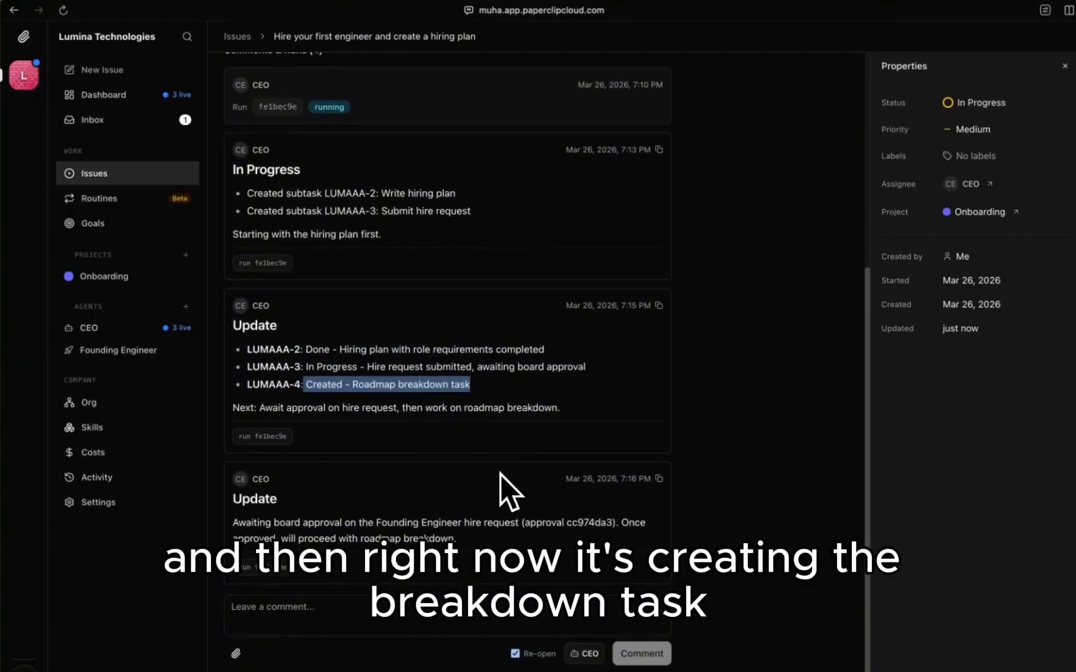
click(322, 522)
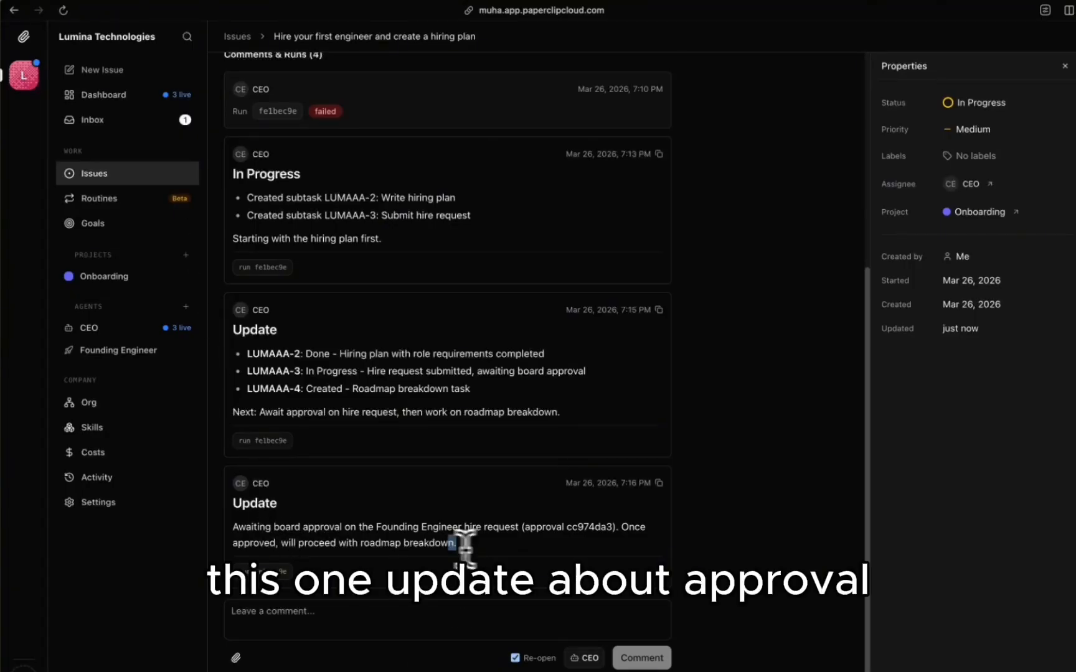
drag(456, 547, 260, 520)
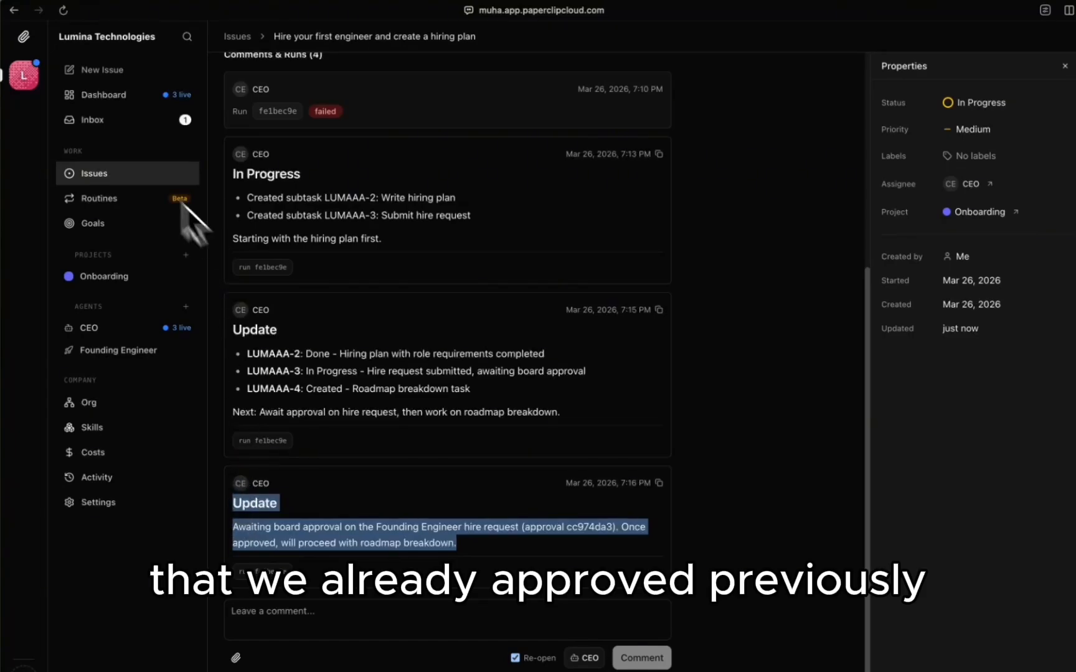
click(105, 128)
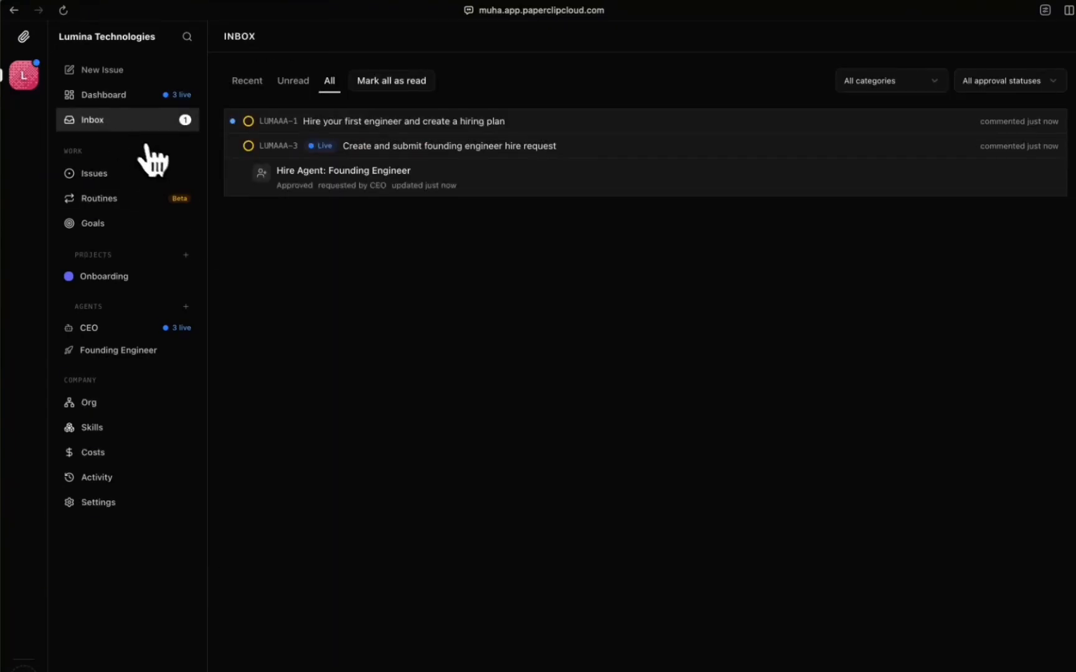
Step: Look through LUMAAA-3 and then LUMAAA-1 from the inbox, reading LUMAAA-1's latest CEO update
click(448, 149)
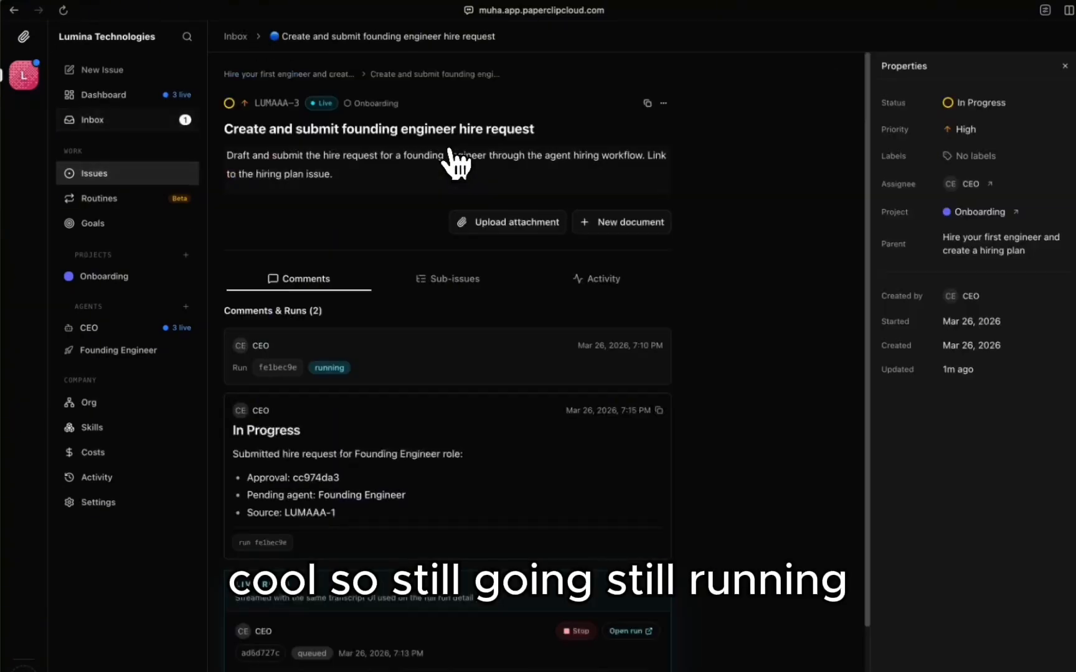
scroll(372, 315, down, 5)
scroll(374, 333, left, 5)
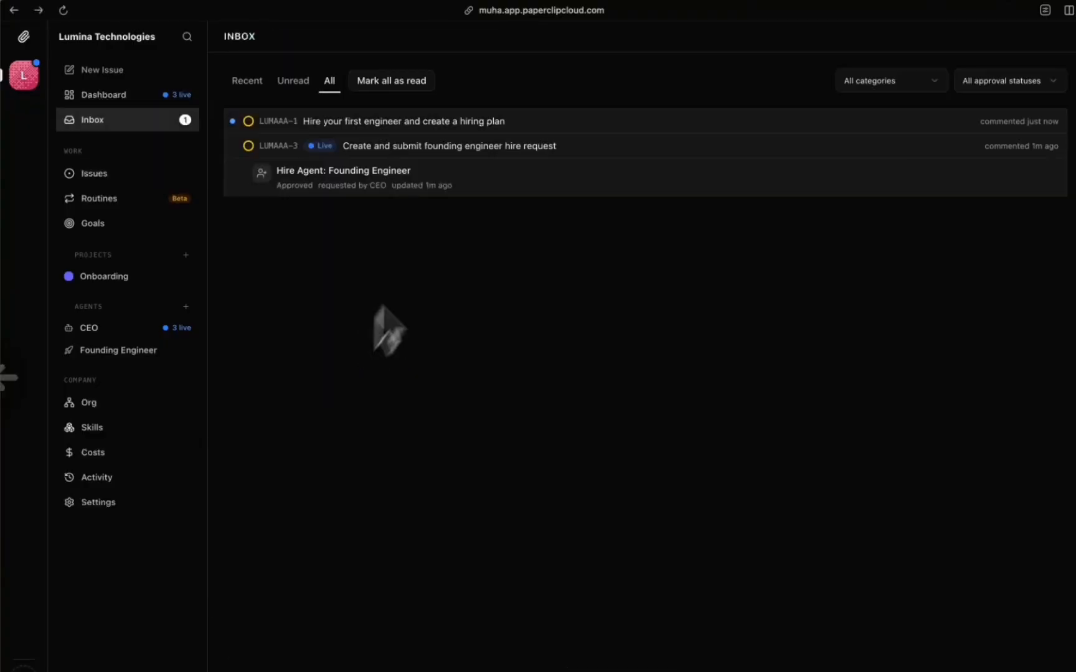
click(521, 122)
scroll(427, 360, down, 5)
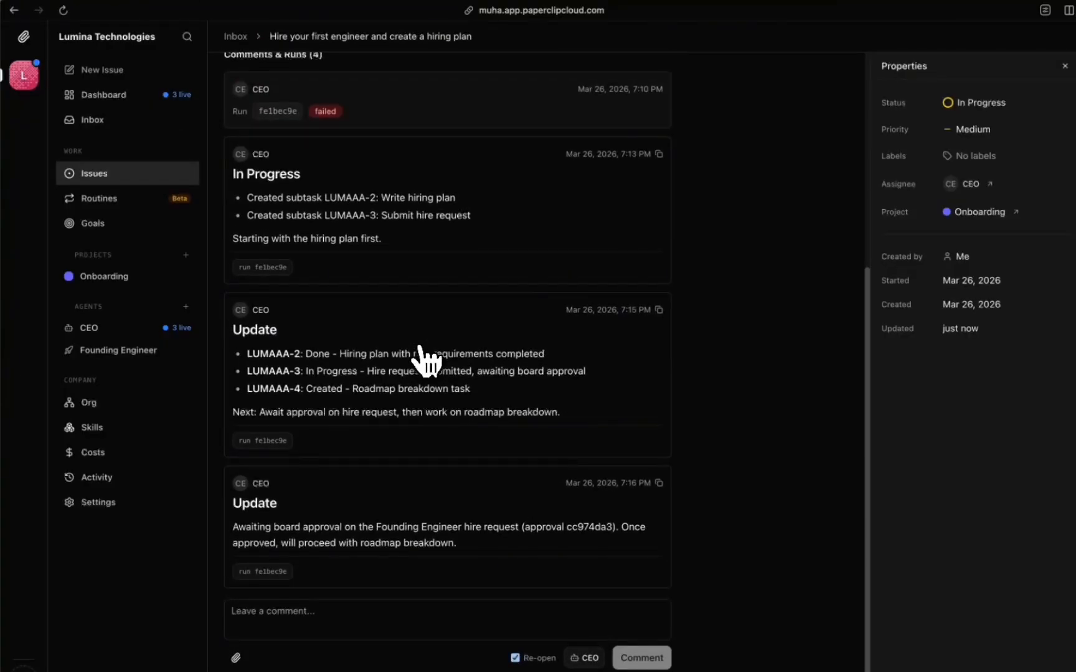
scroll(425, 361, left, 5)
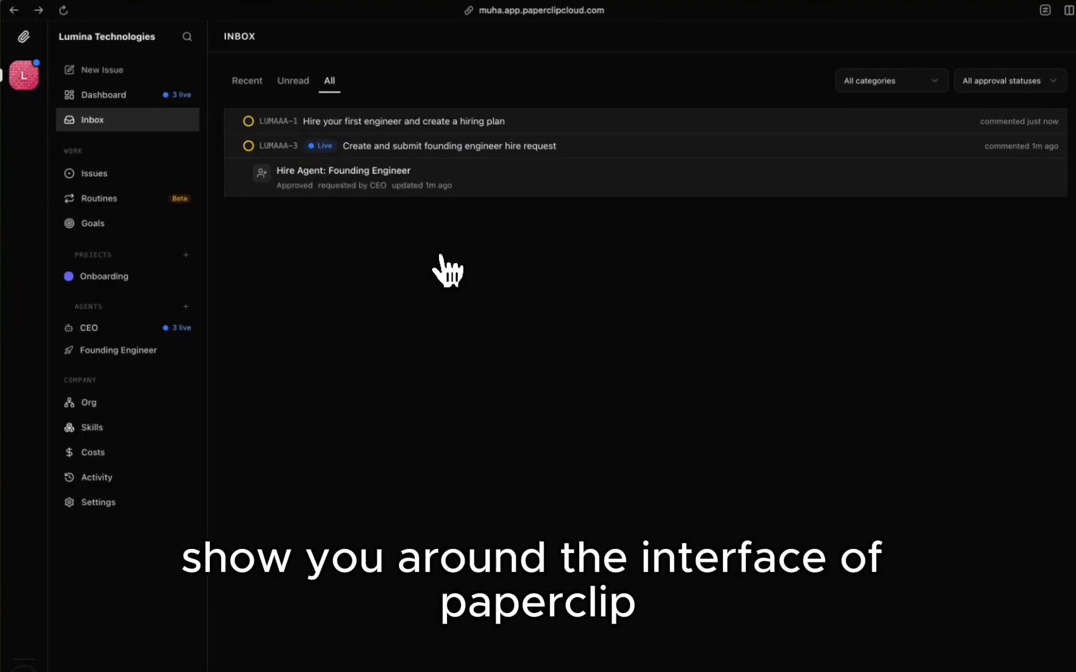
click(105, 97)
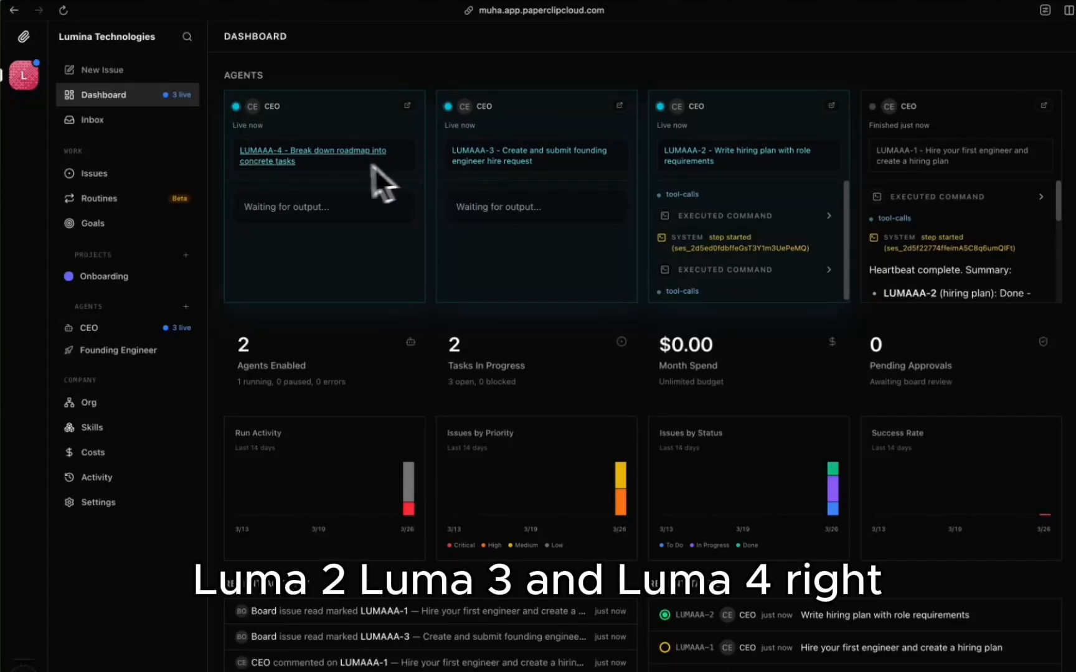
scroll(491, 264, down, 2)
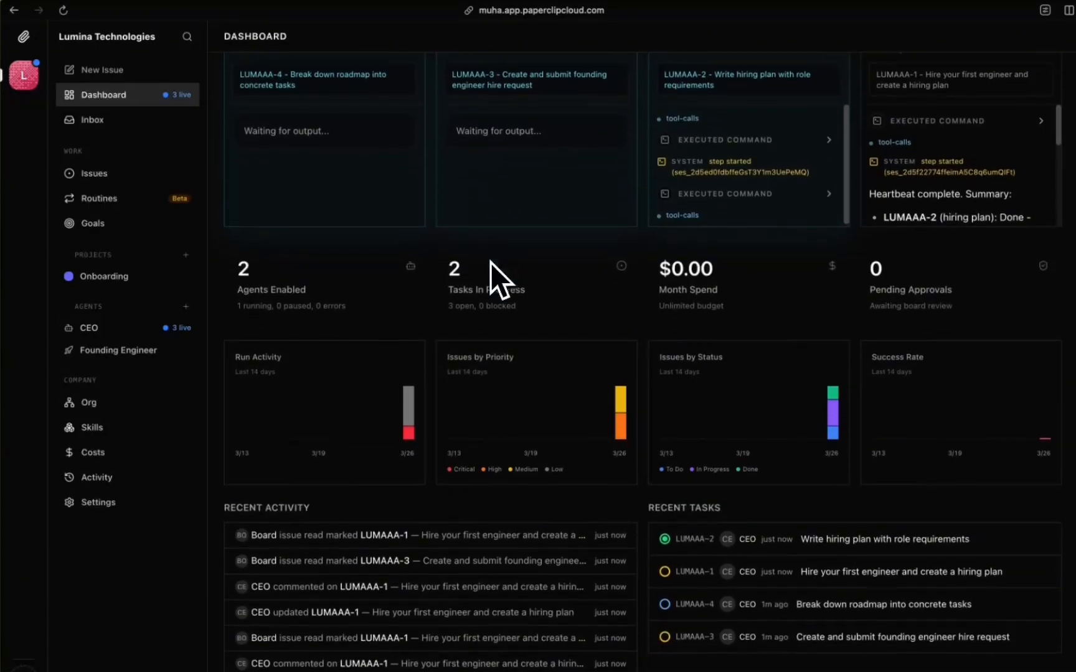
scroll(490, 264, down, 1)
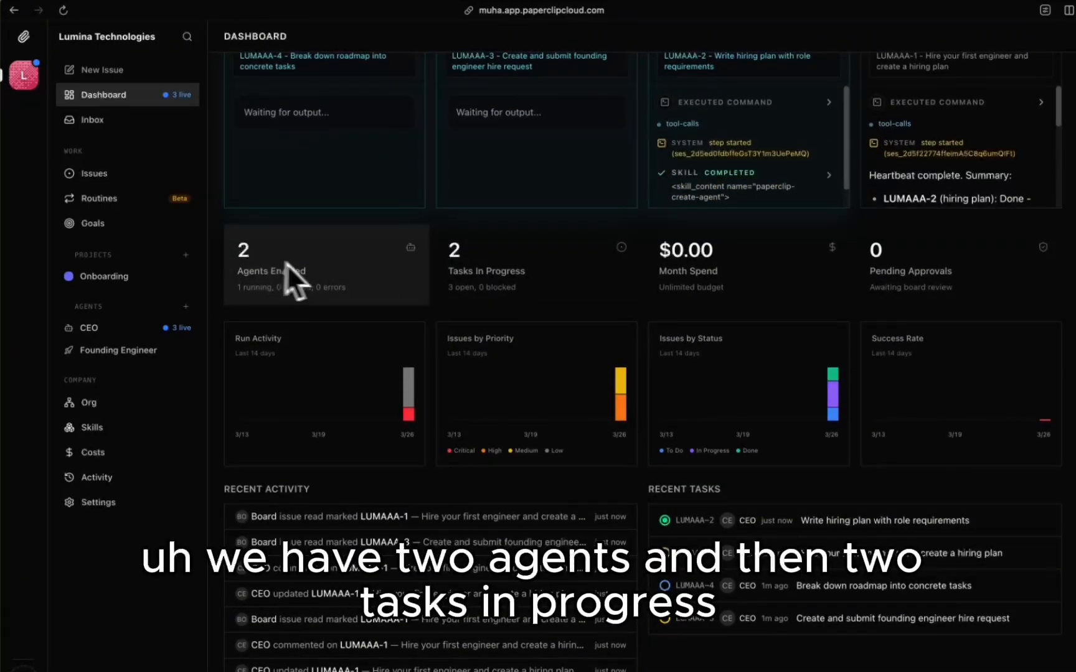
scroll(489, 274, down, 1)
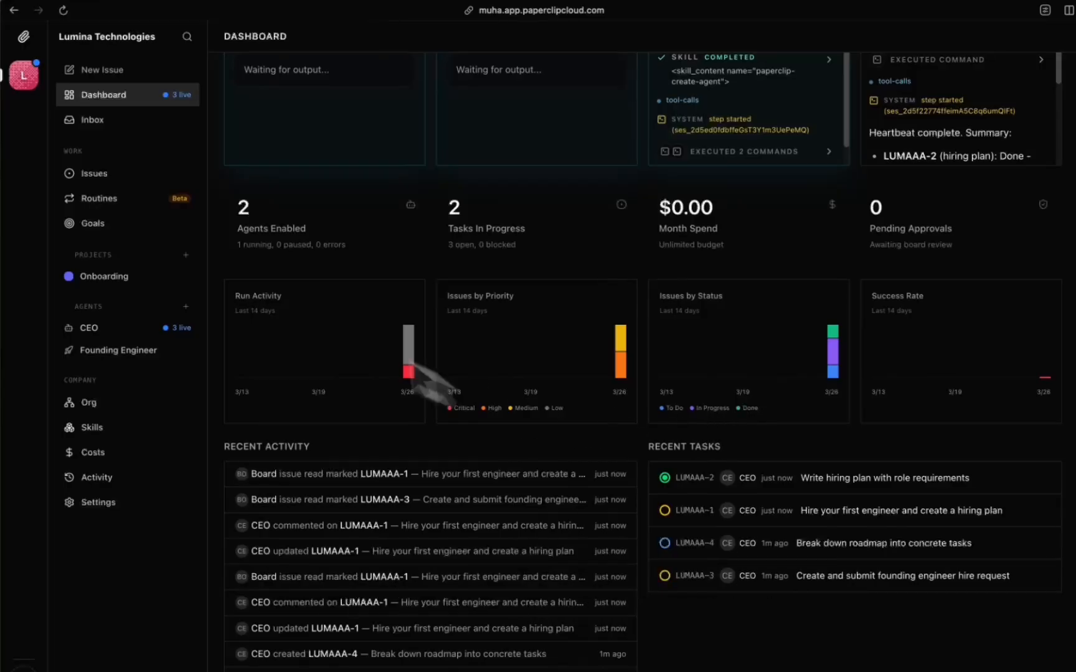
click(140, 128)
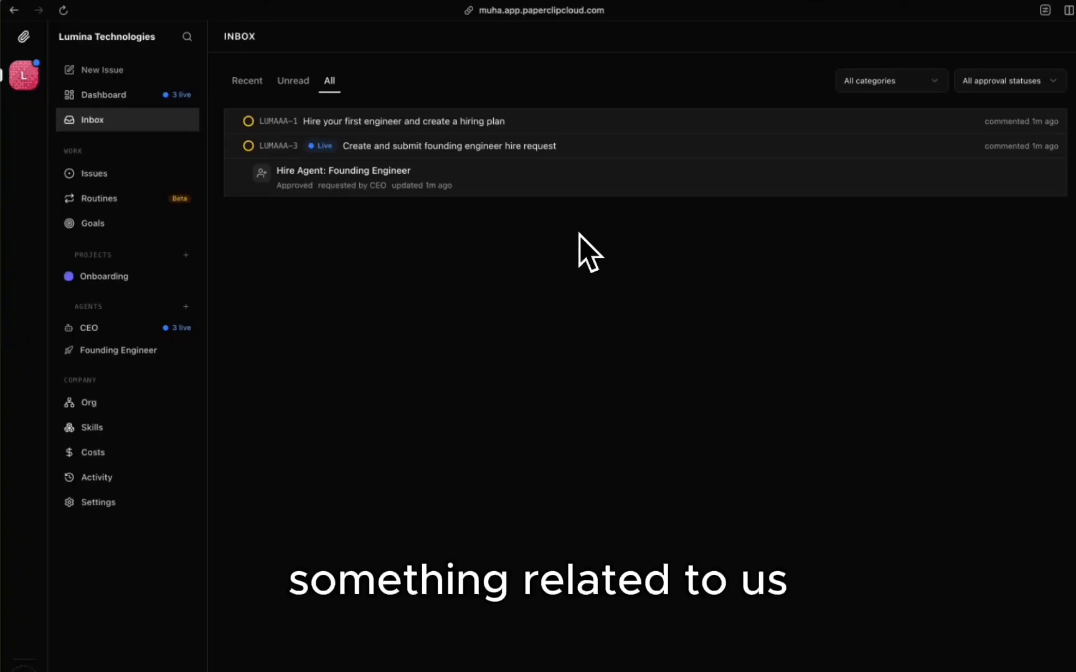
Step: On the Issues list, group issues by Priority and sort them by Title
click(160, 175)
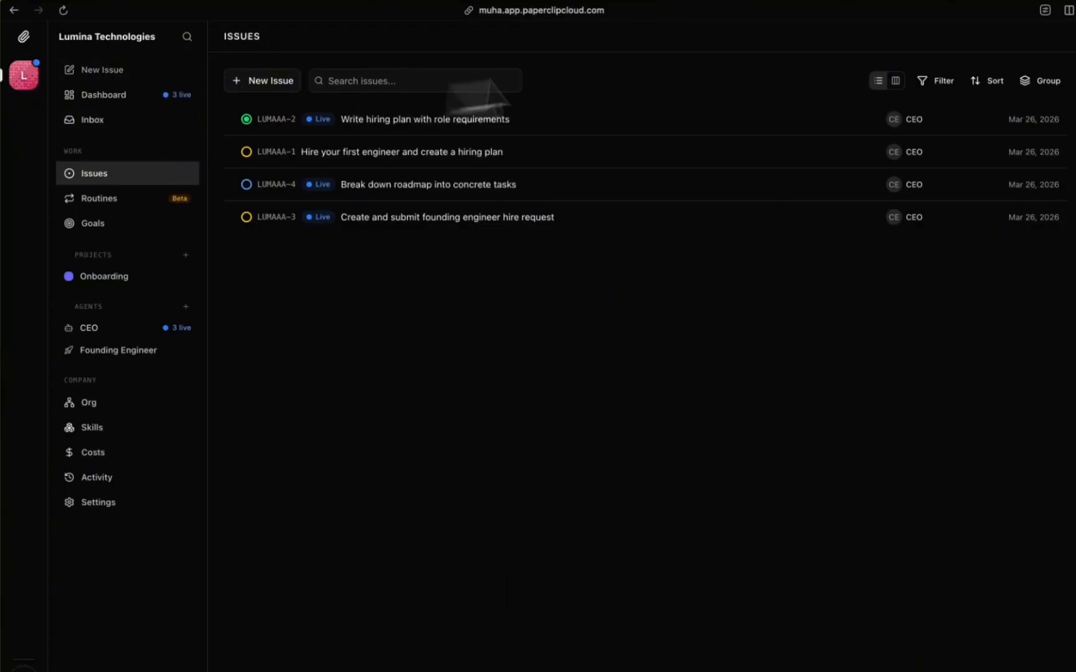
click(941, 82)
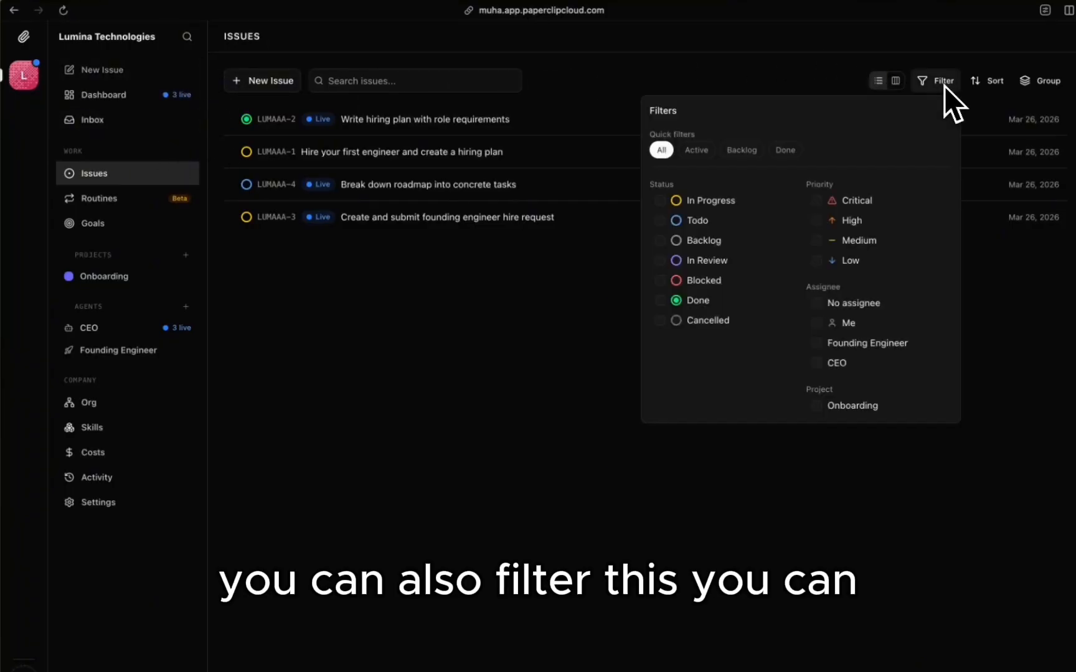
click(944, 86)
click(1037, 85)
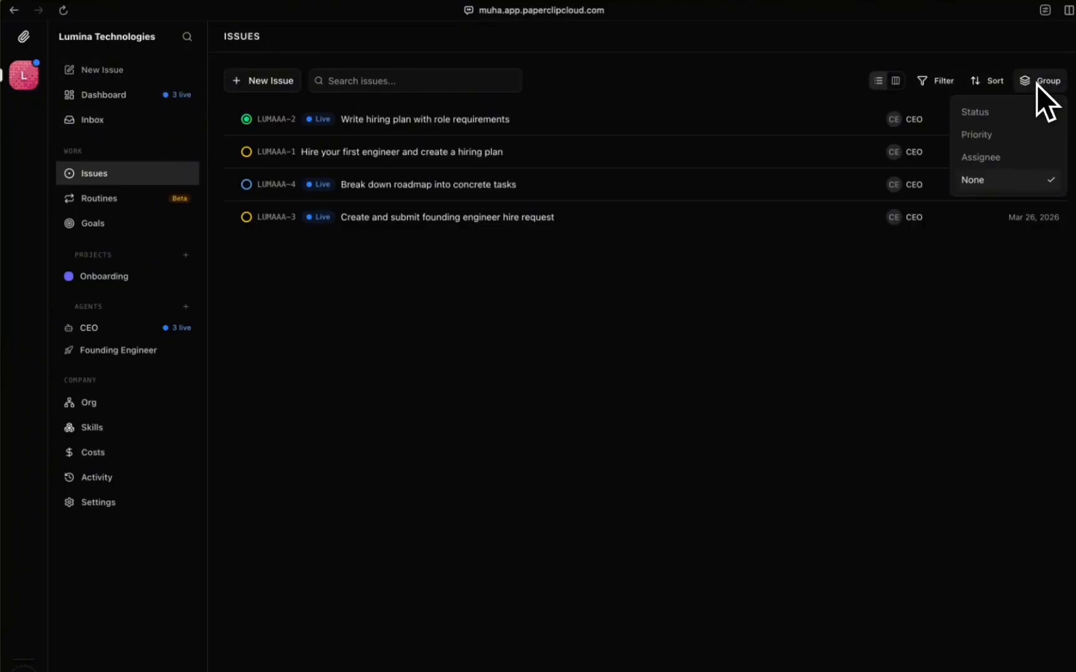
click(987, 117)
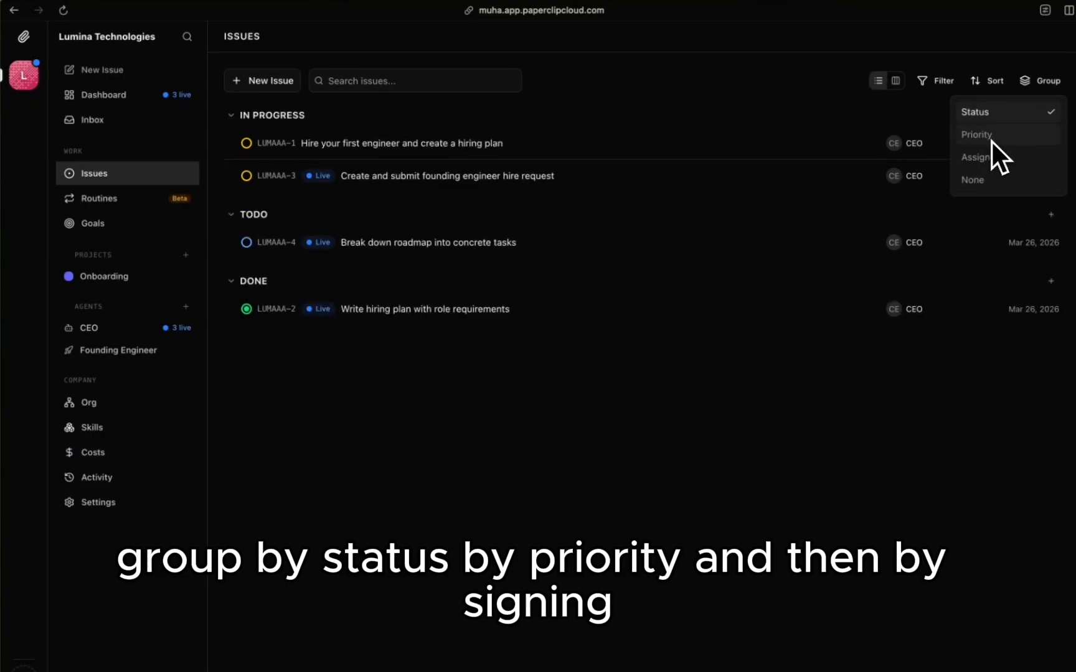
click(992, 137)
click(996, 160)
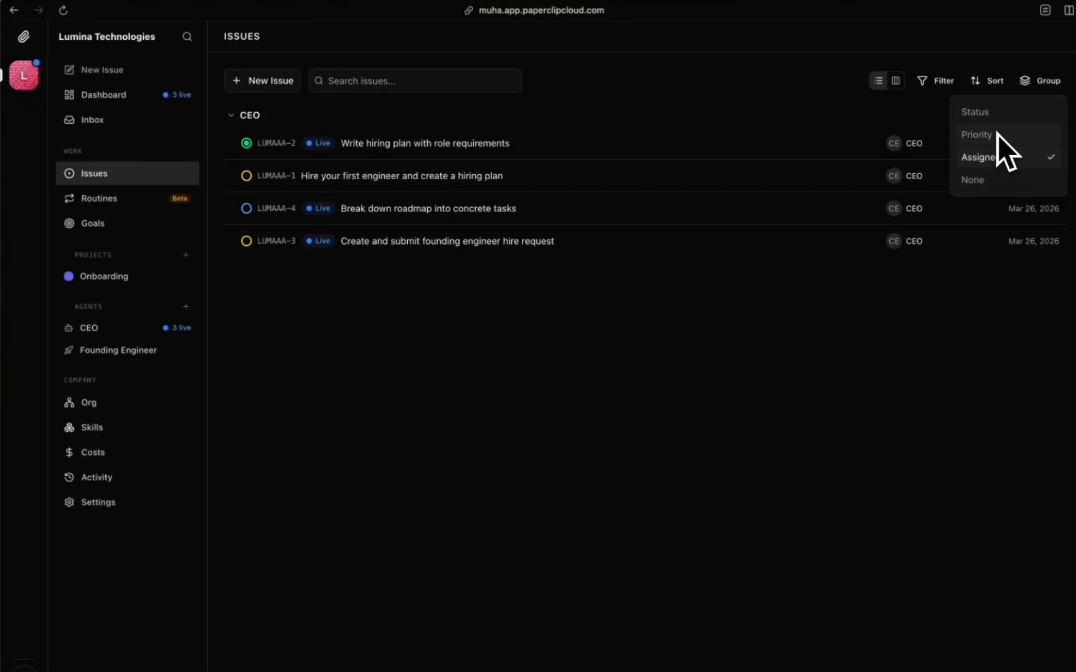
click(997, 134)
click(987, 85)
click(939, 137)
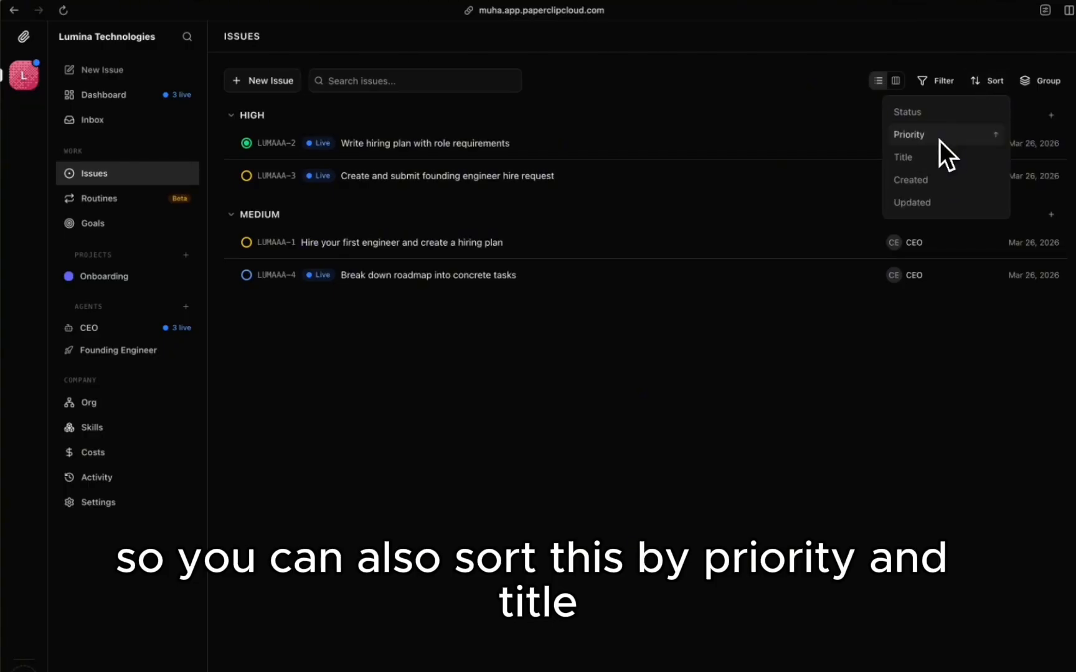
click(916, 163)
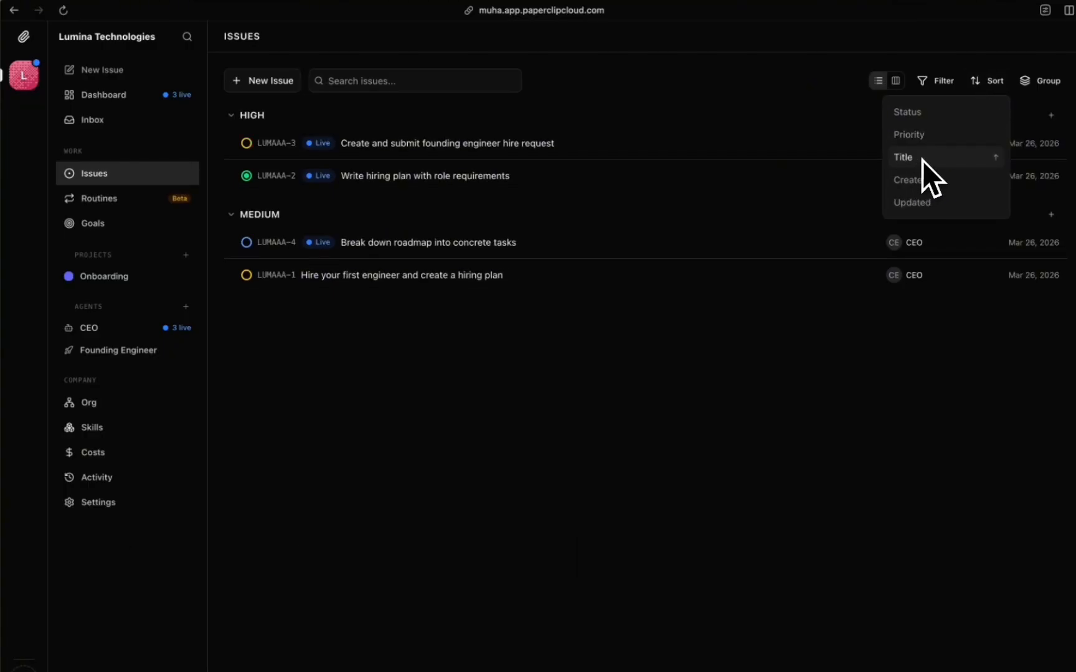
click(966, 84)
Step: Try filtering to In Progress and then Done issues, then clear the filter
click(944, 83)
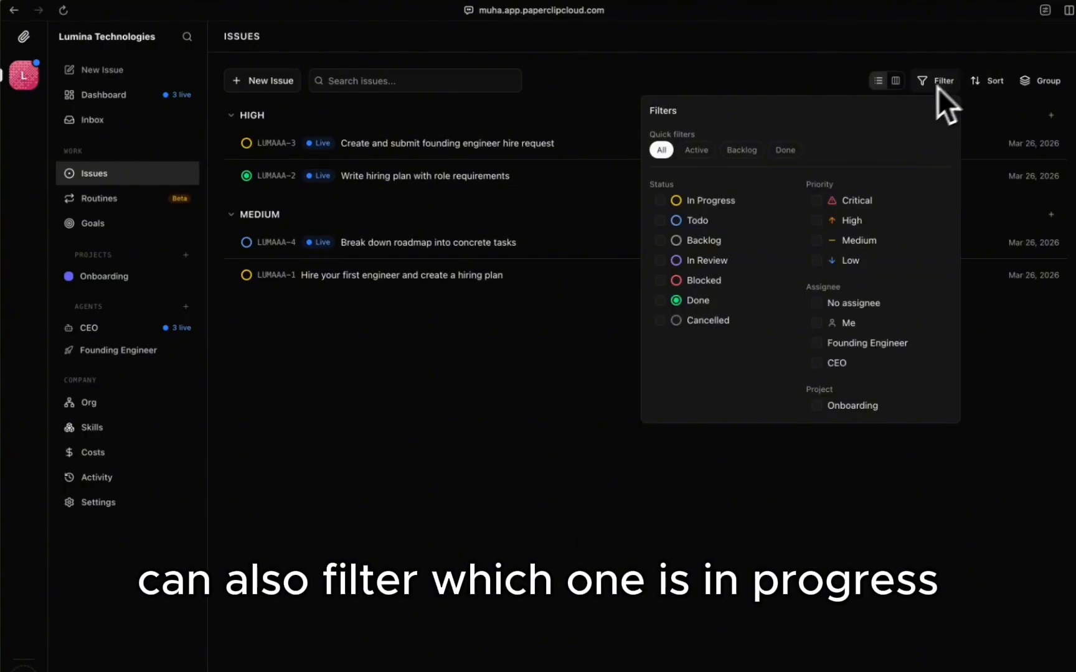
click(666, 204)
click(665, 204)
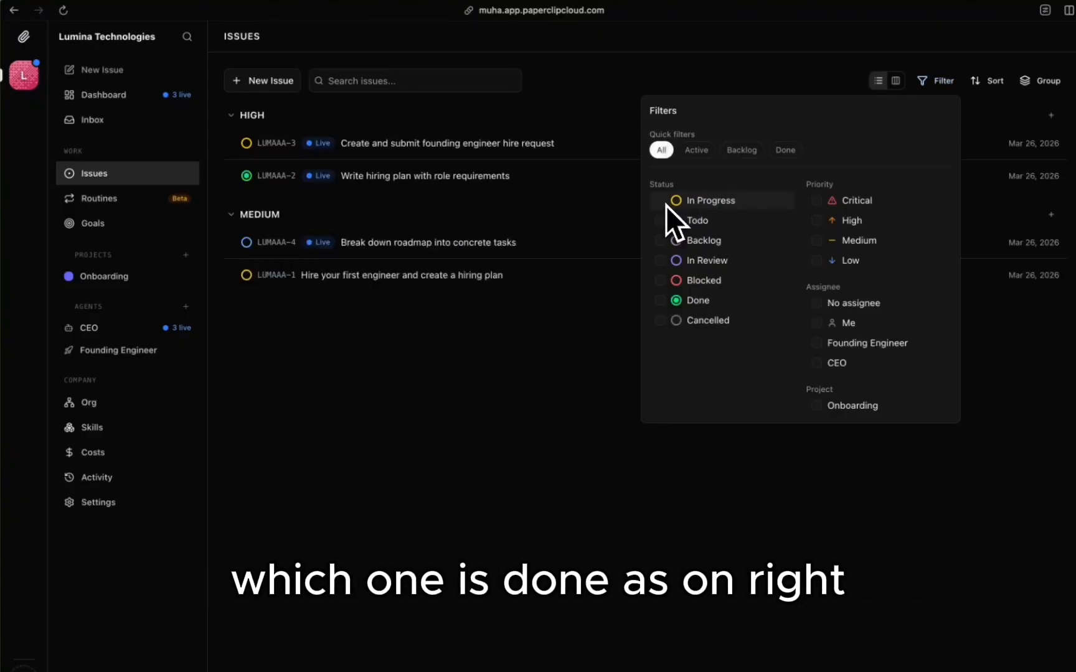
click(659, 303)
click(659, 302)
click(1021, 124)
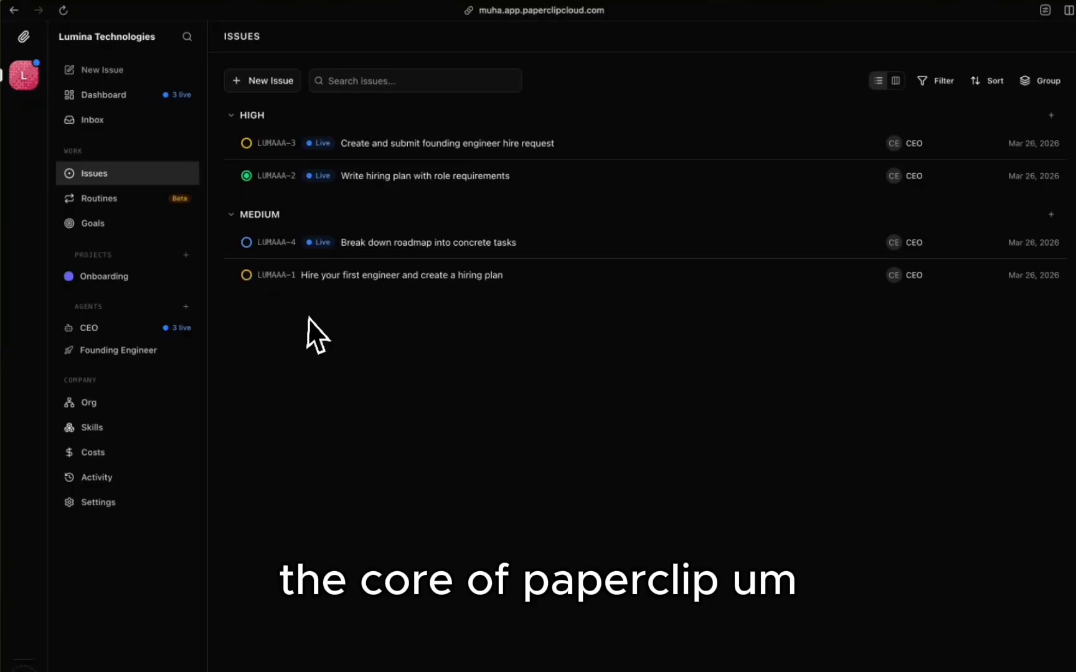
Step: Load the trello.com website in the browser
key(super+t)
text(tre)
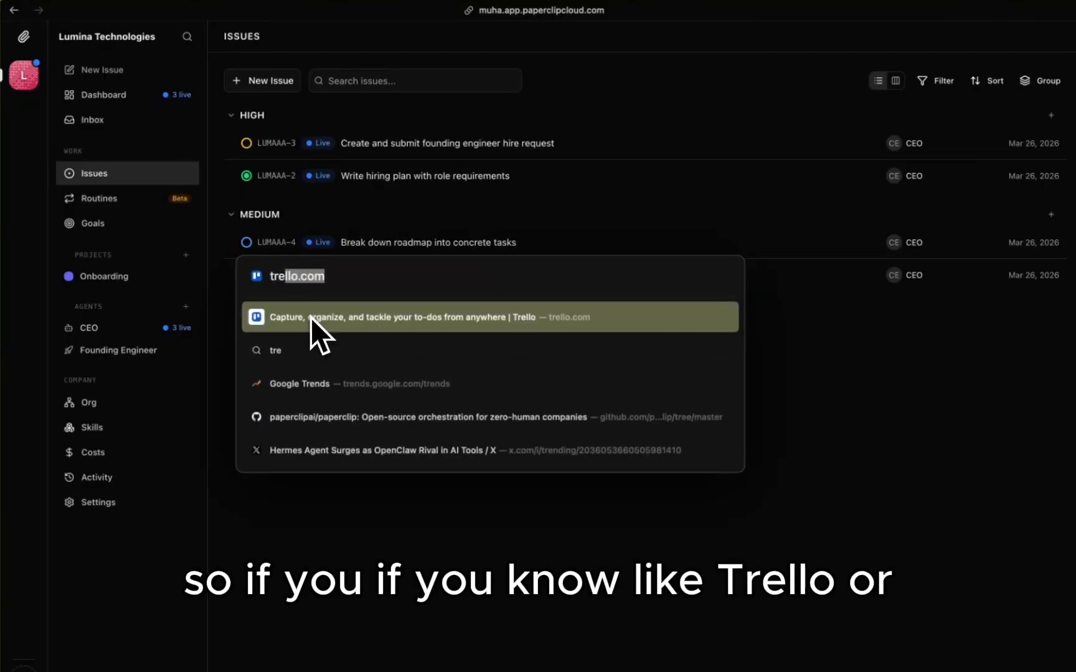
key(super+a)
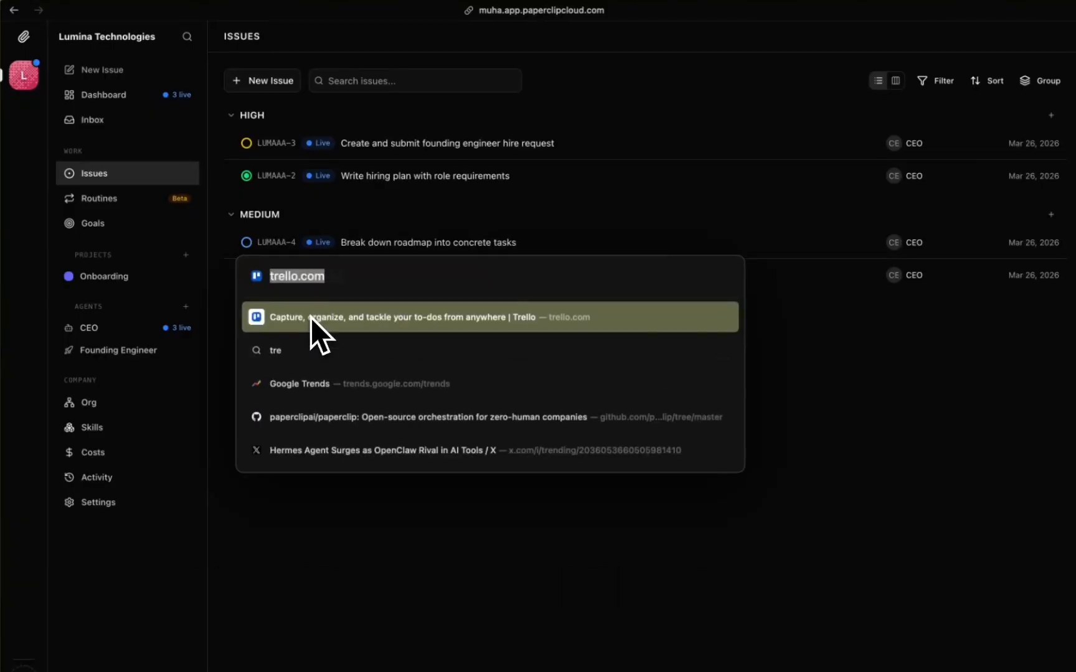
text(l)
key(BackSpace)
key(BackSpace)
text(tre)
key(Return)
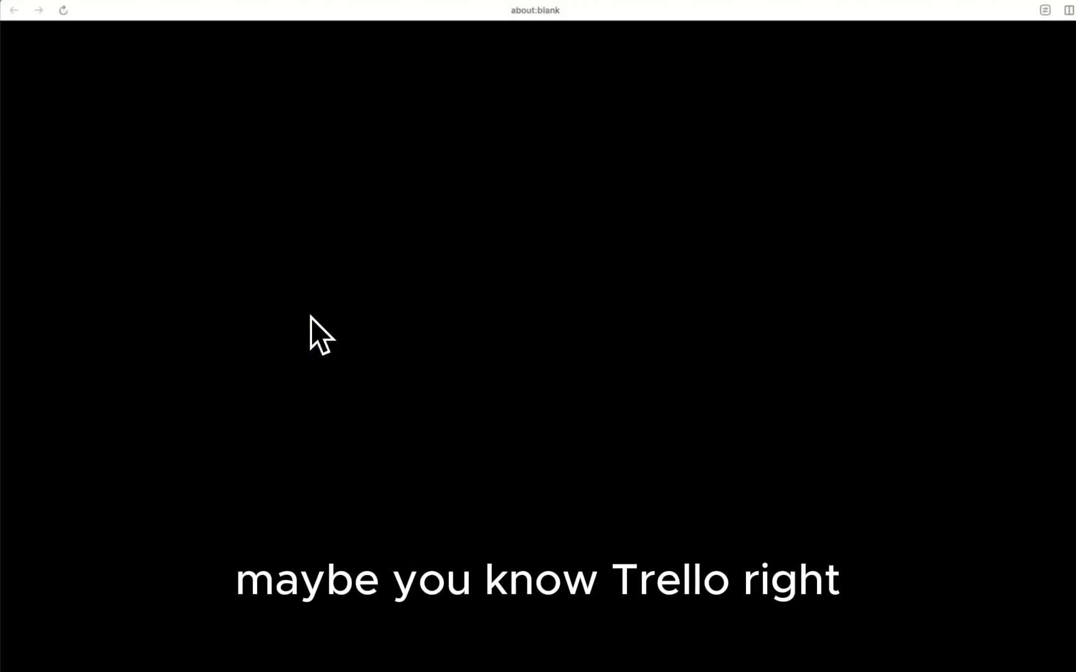
Step: View Trello's Boards feature example, then load linear.app
scroll(529, 301, down, 15)
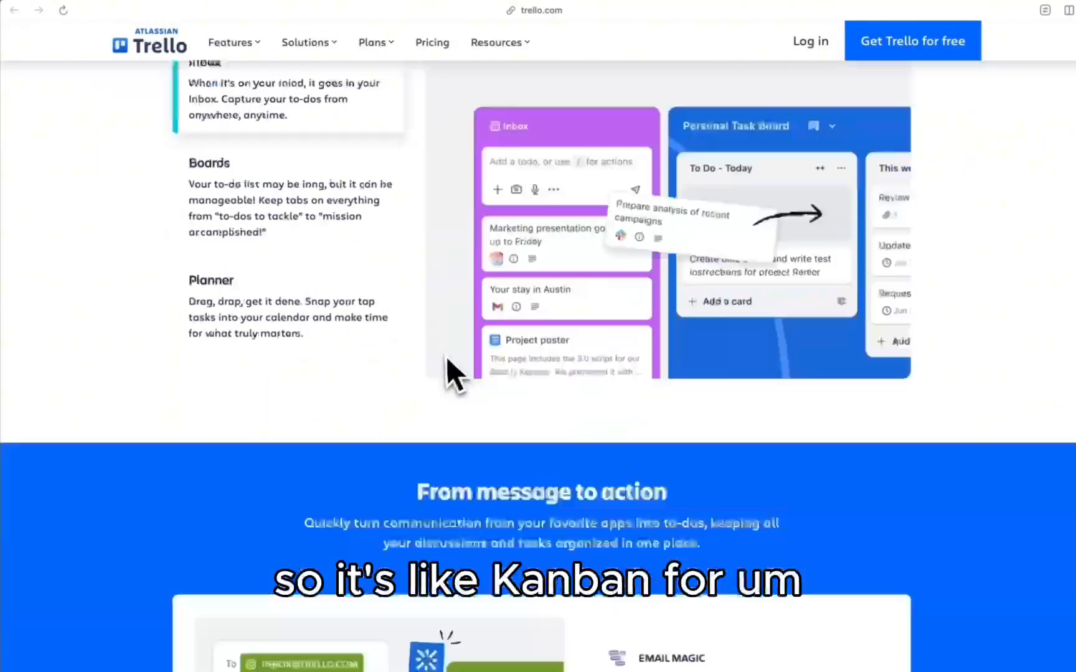
scroll(443, 358, up, 2)
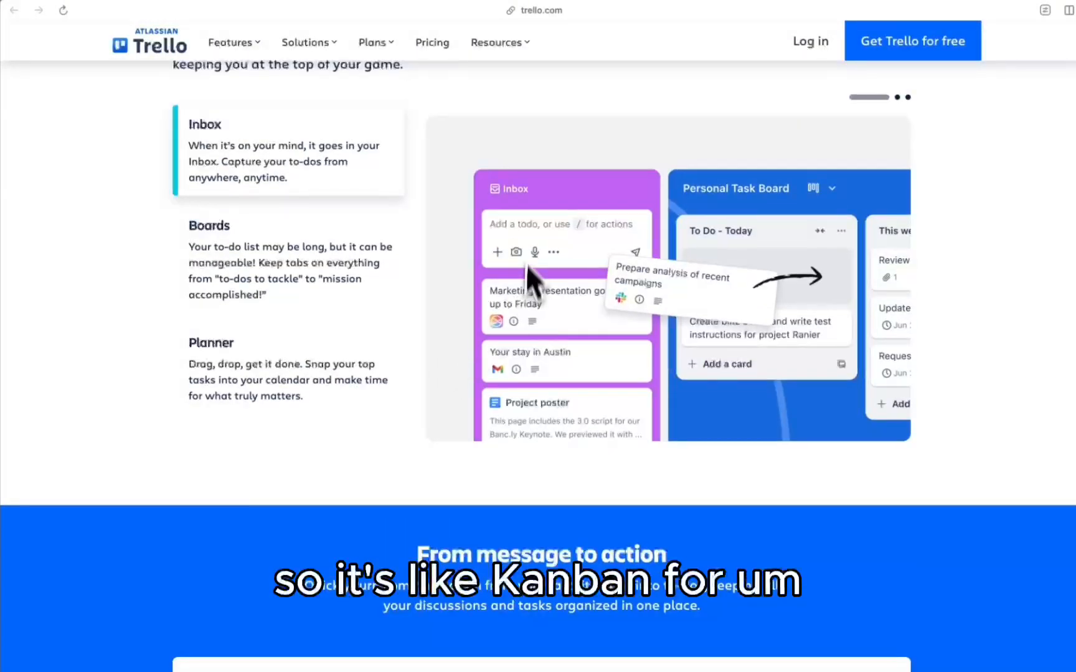
click(274, 278)
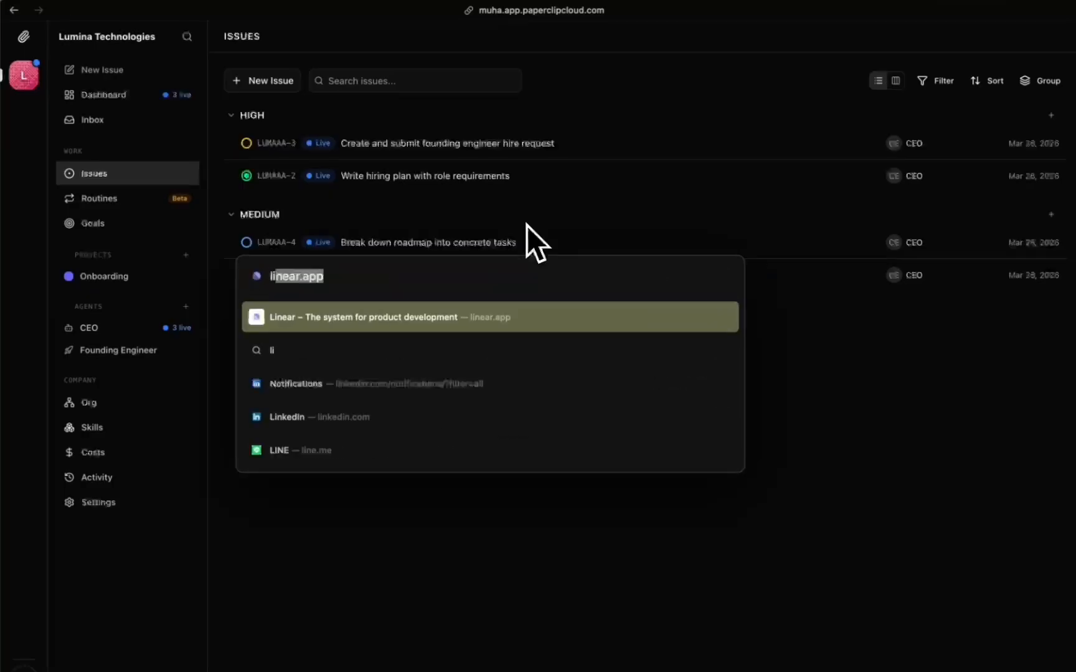
key(Return)
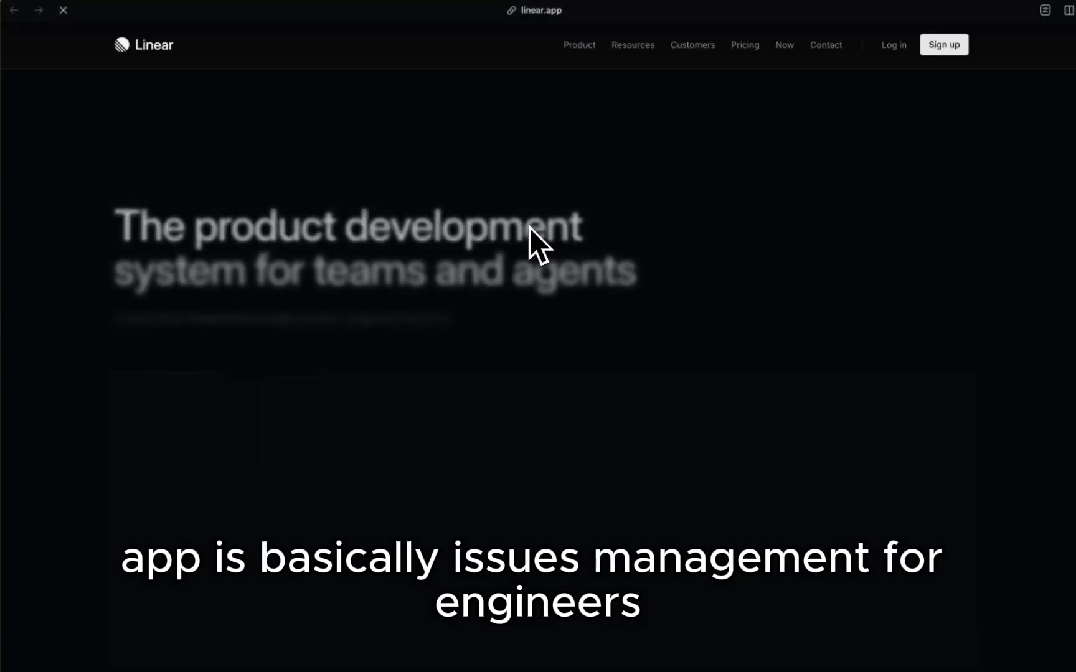
Step: Scroll through the Linear homepage
scroll(471, 401, down, 4)
scroll(471, 400, down, 2)
scroll(471, 400, up, 2)
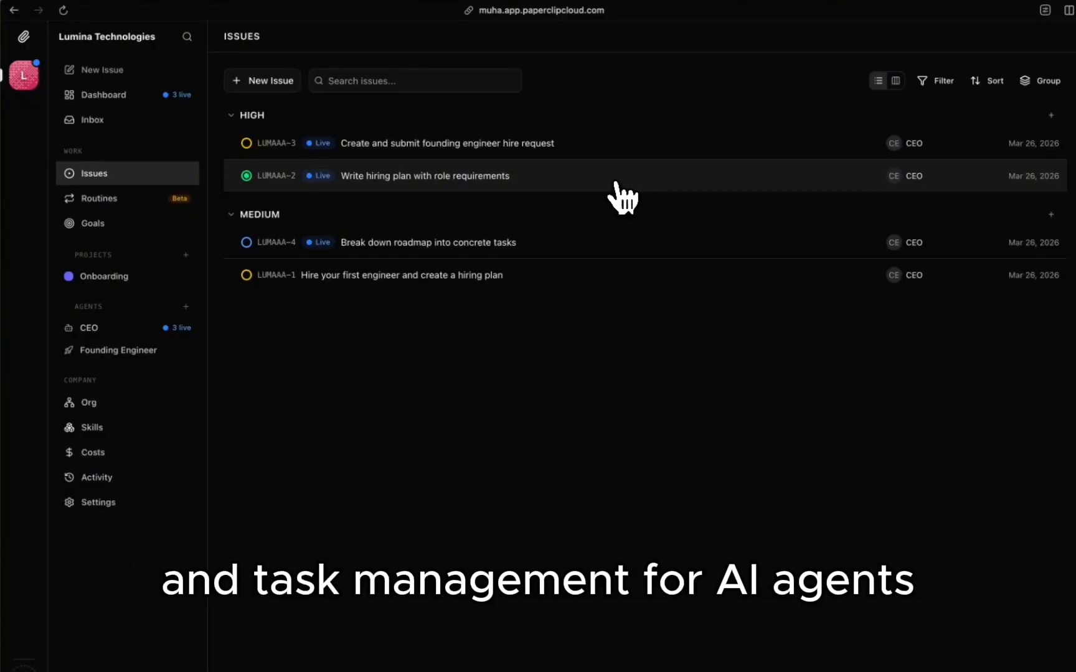
Step: Open LUMAAA-2, check the empty Routines page, then show the company Goals page
click(375, 194)
click(122, 203)
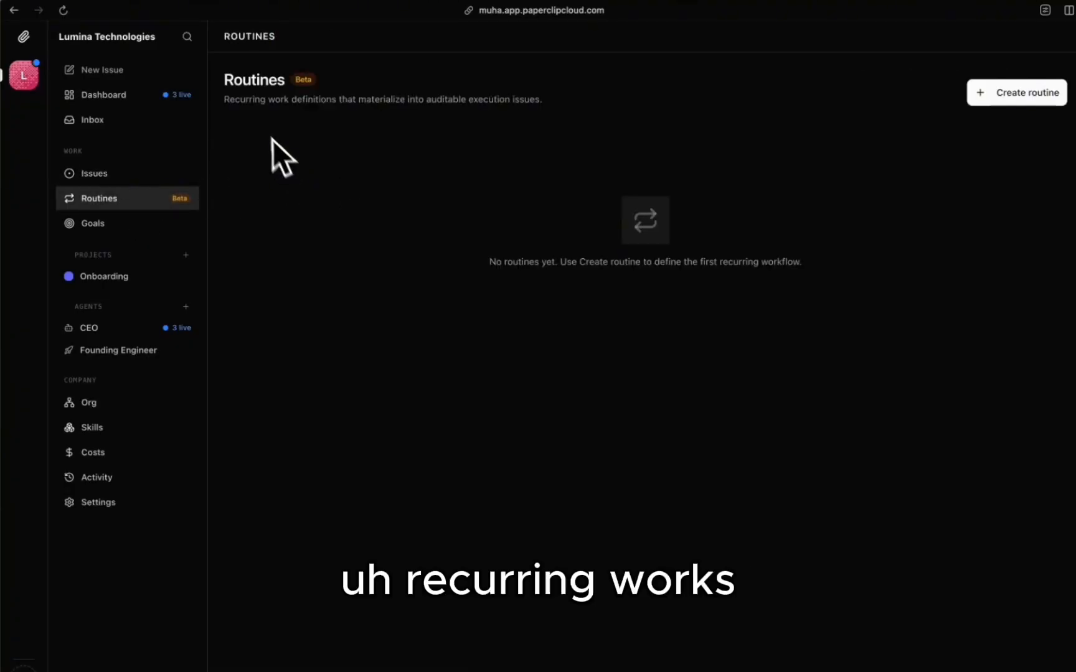
click(123, 230)
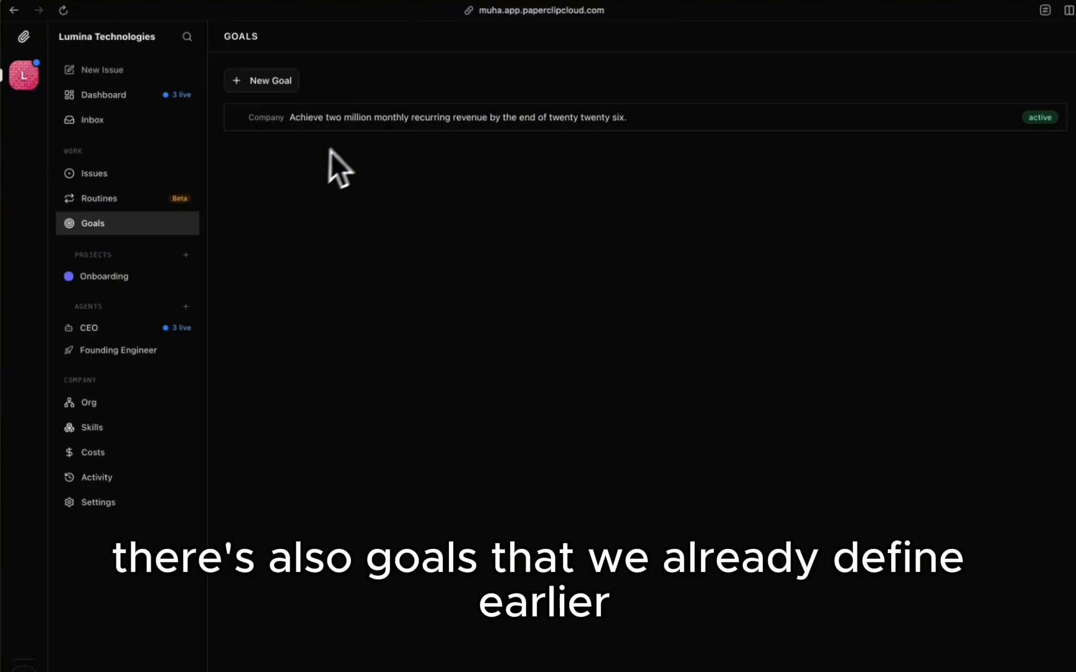
Step: Open the revenue goal's details and select its title
click(301, 132)
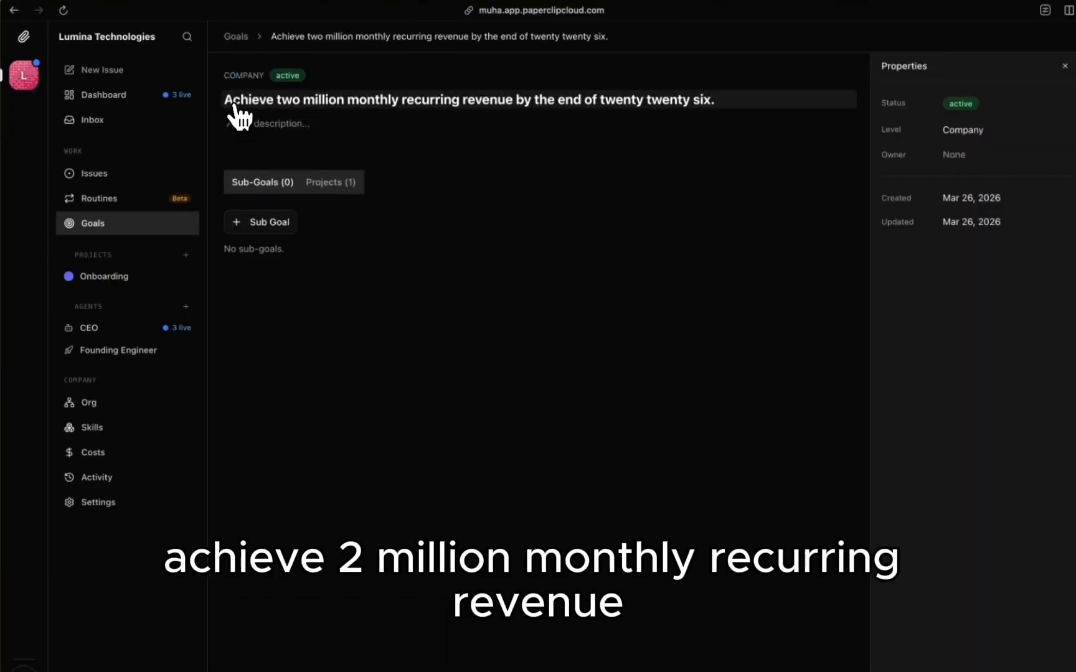
drag(235, 110, 346, 103)
drag(434, 112, 427, 110)
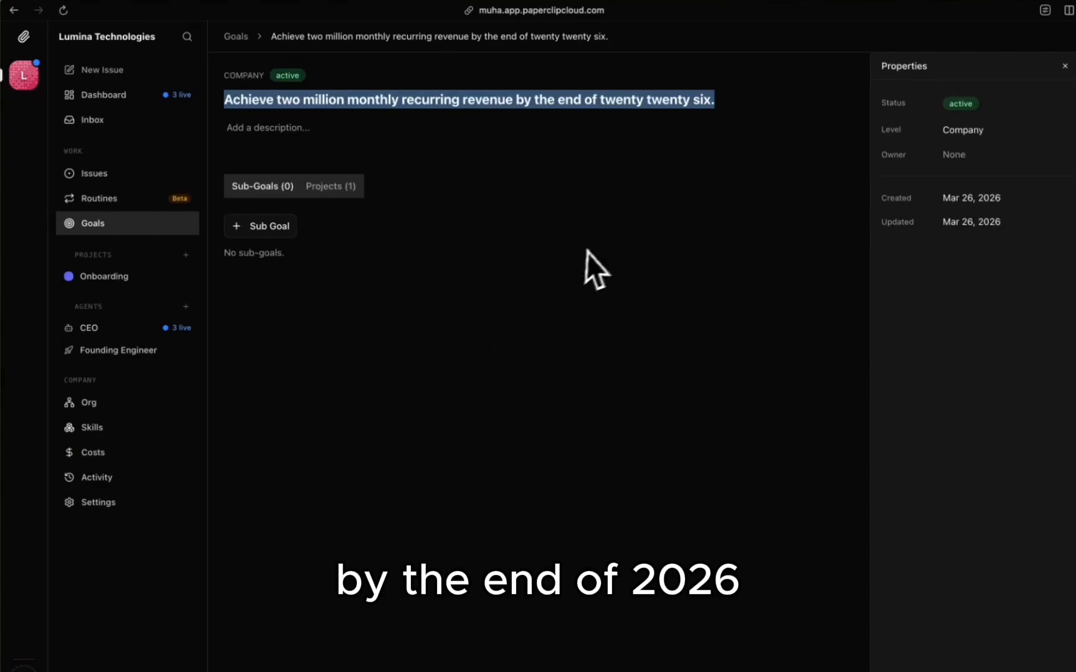
click(569, 252)
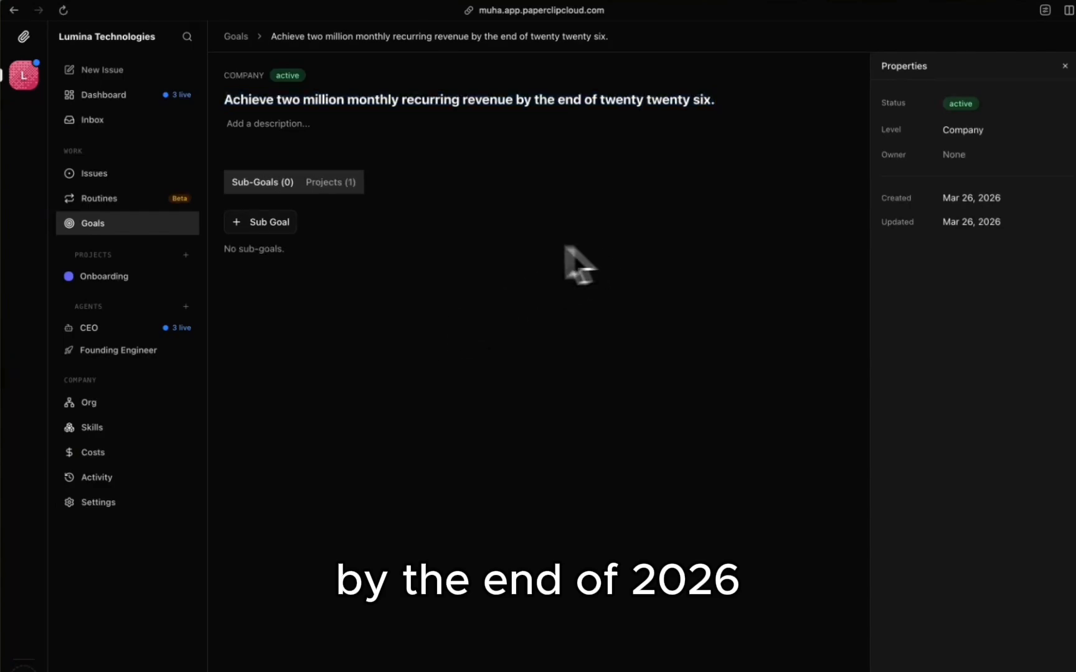
Step: Visit the Onboarding project, then check LUMAAA-2's project choices without changing them
click(112, 279)
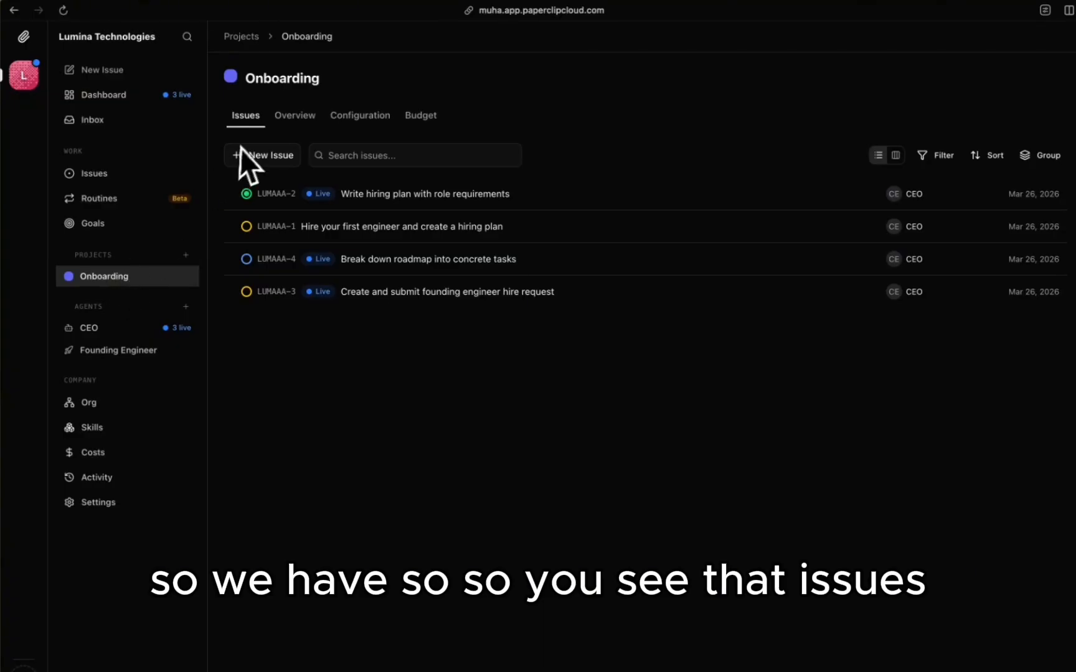
click(112, 174)
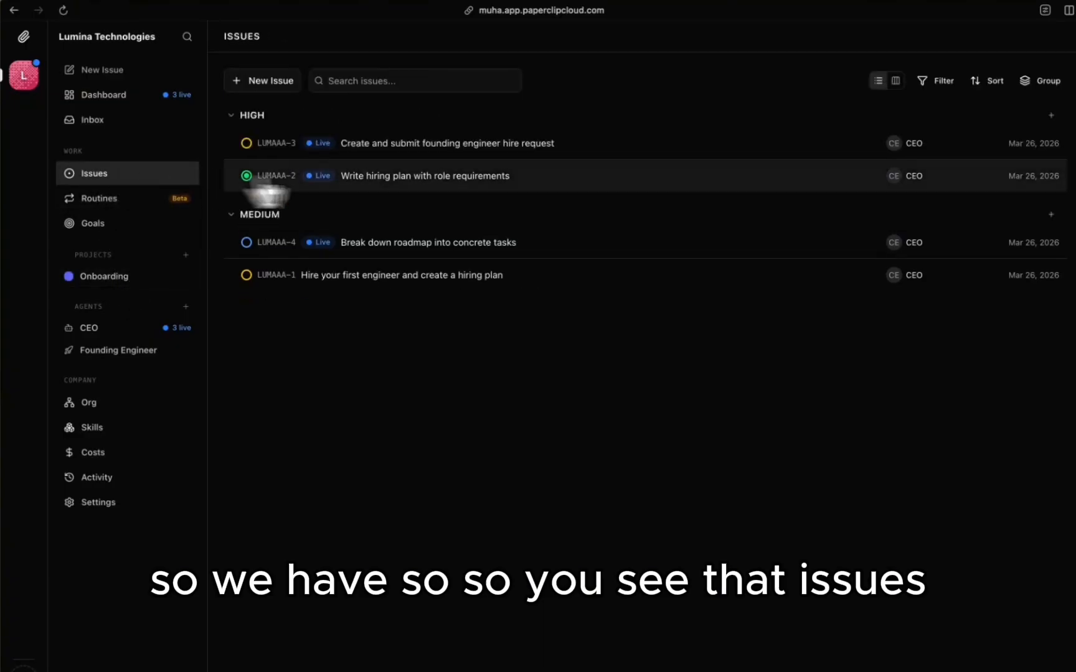
click(491, 180)
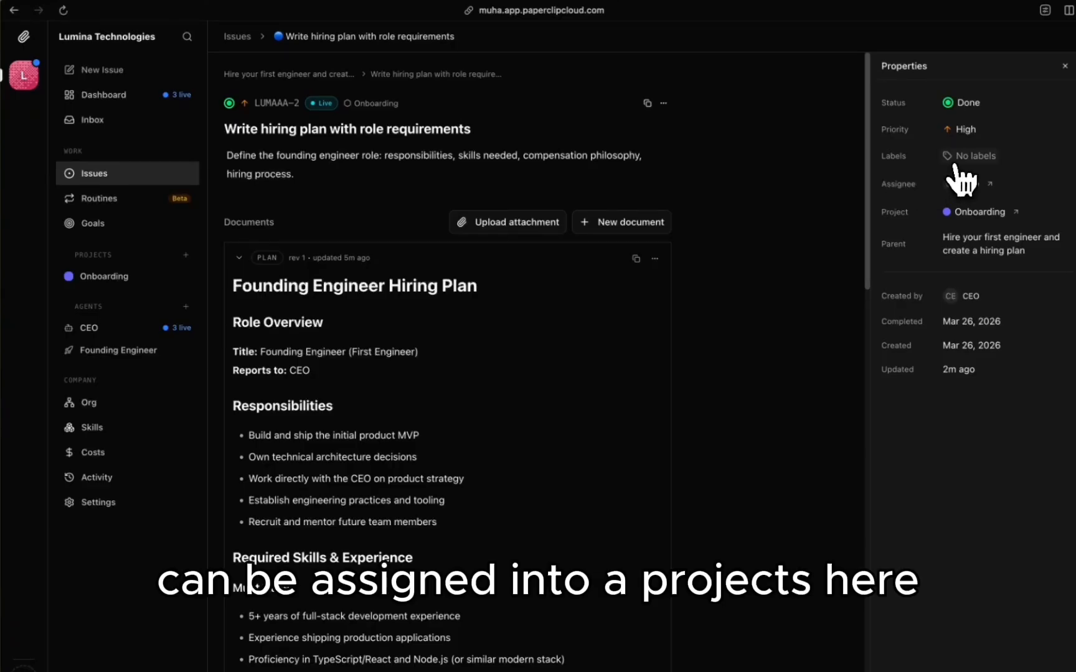
click(968, 212)
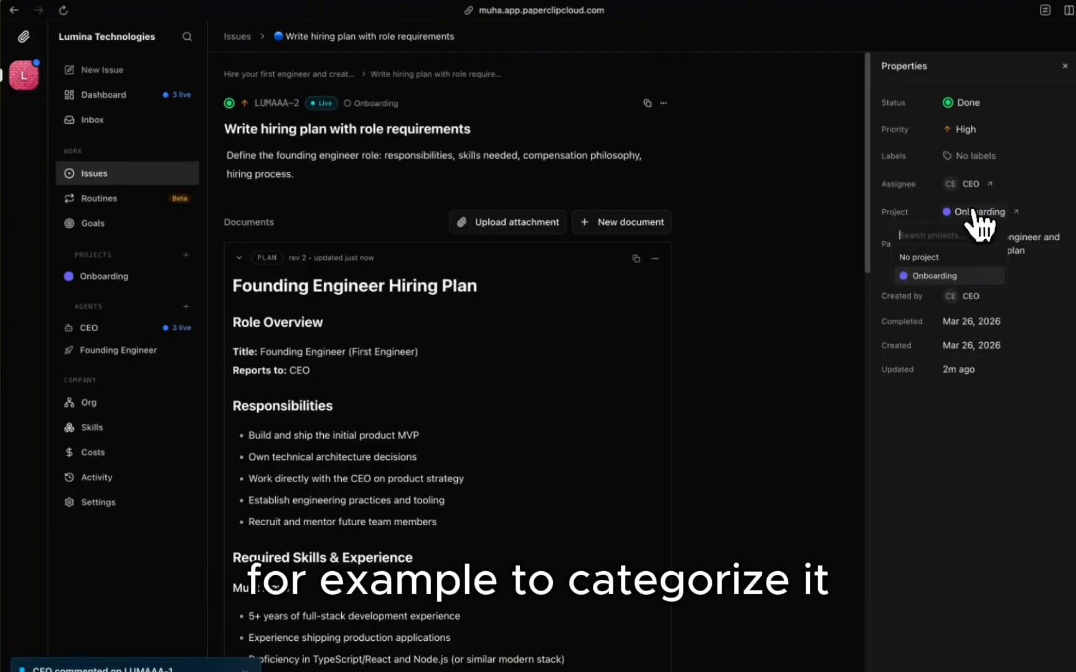
click(968, 212)
scroll(706, 259, left, 5)
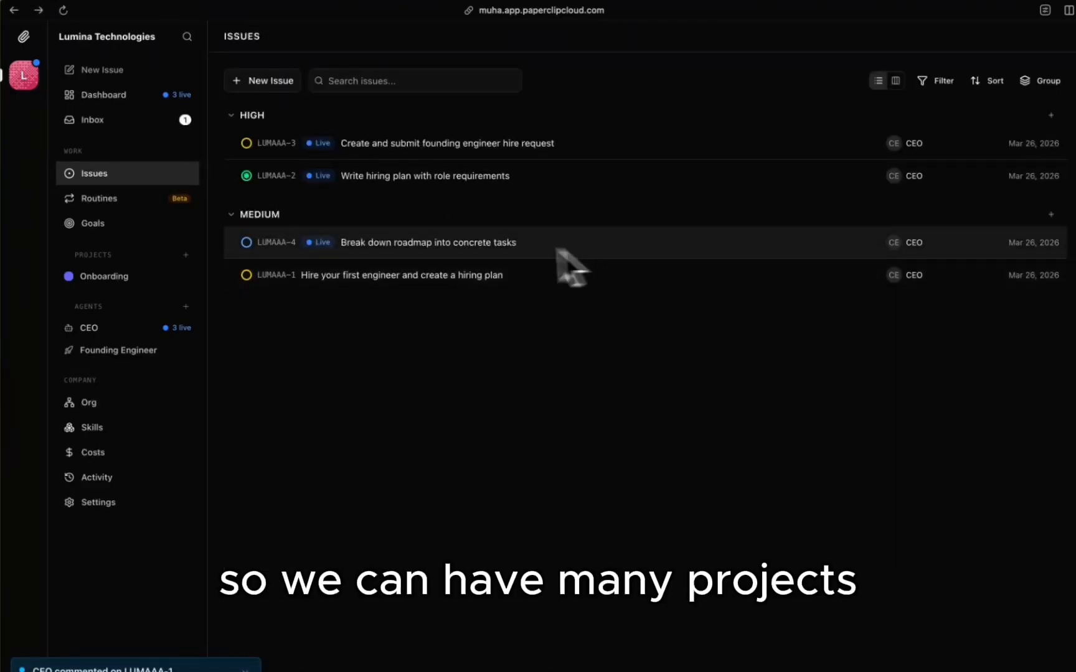
Step: Return to Onboarding and view its Overview, Configuration and Budget tabs
click(125, 277)
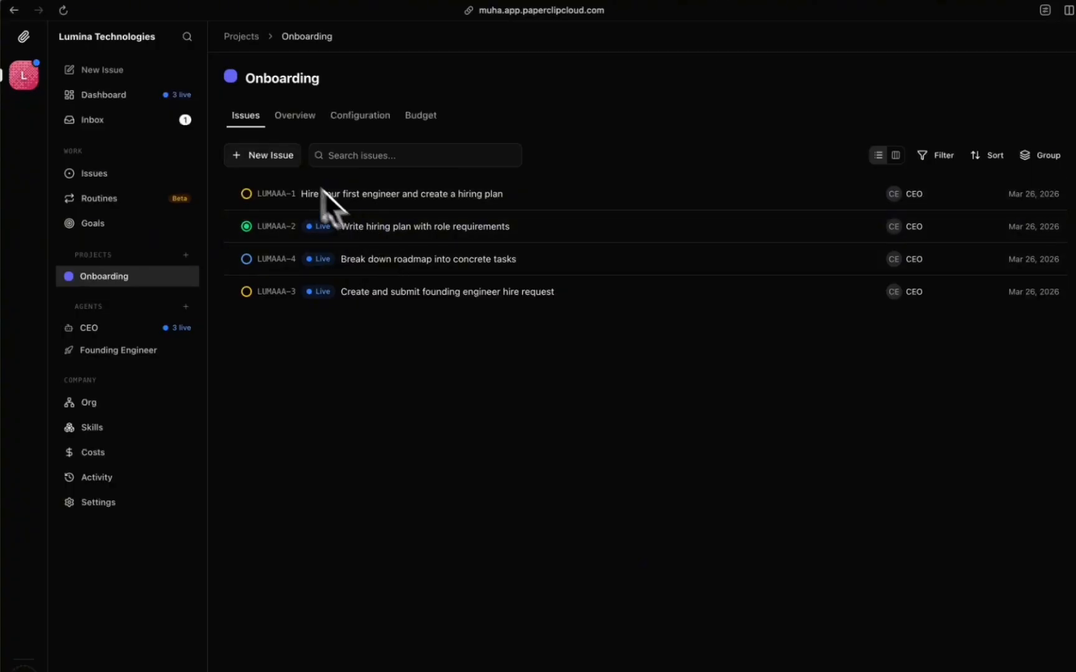
click(299, 119)
click(359, 120)
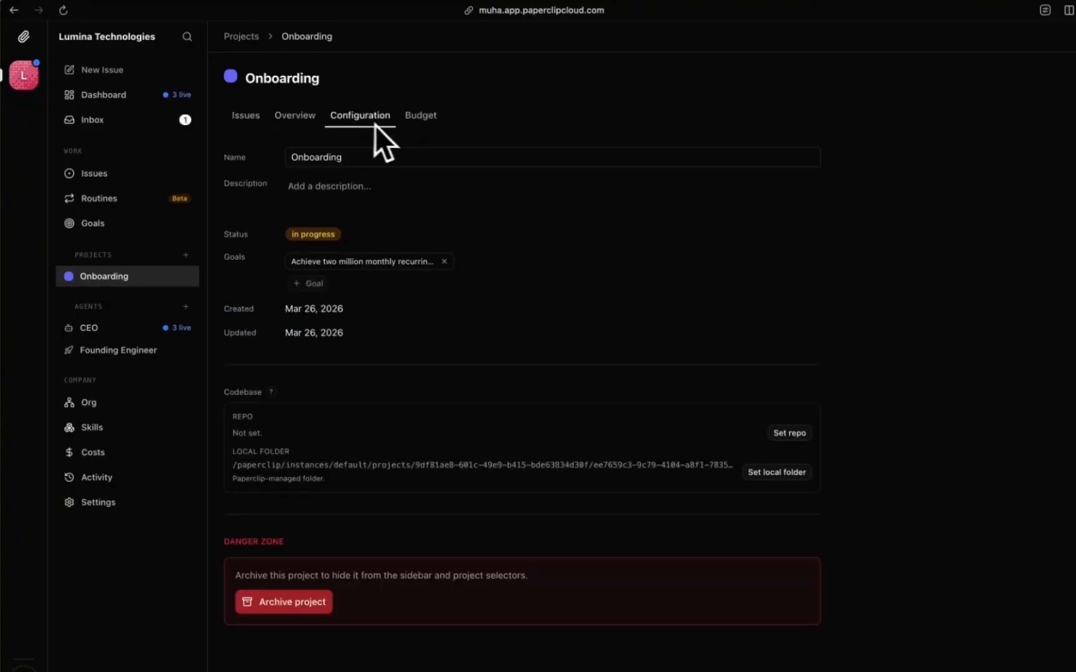
click(422, 127)
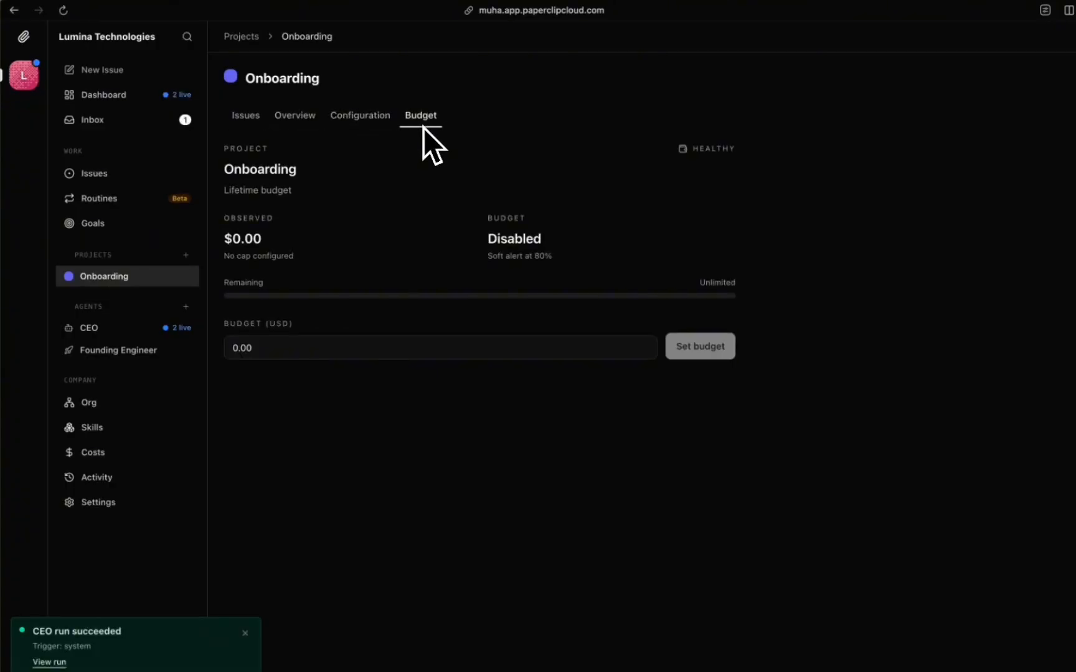
Step: Open the CEO agent's page and its Instructions tab
click(93, 336)
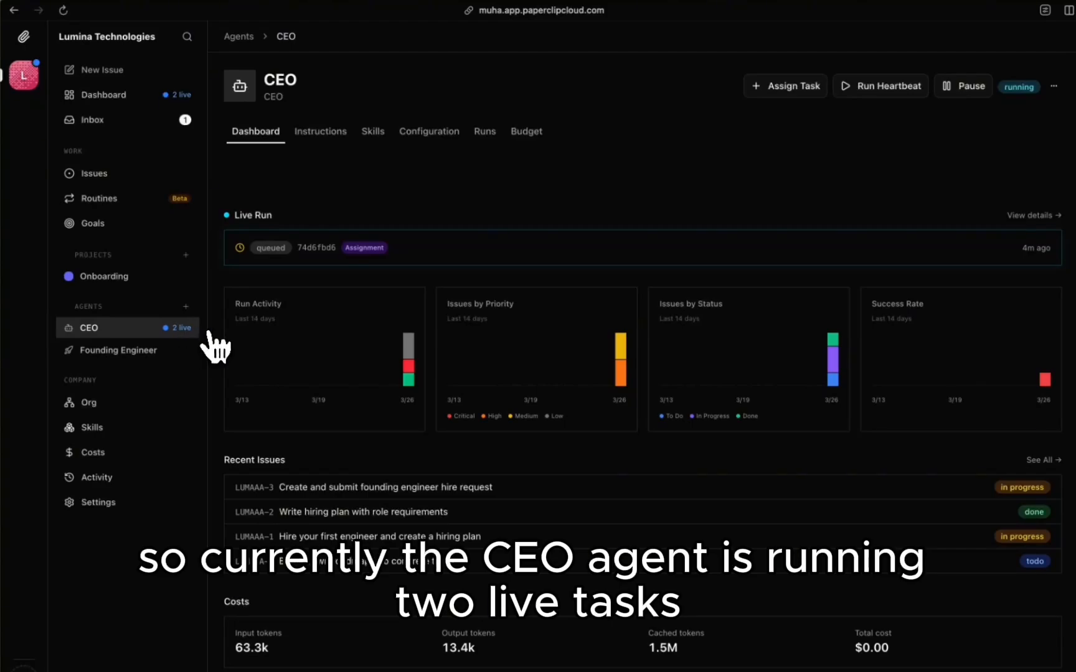
scroll(218, 345, down, 1)
scroll(355, 292, up, 1)
click(313, 132)
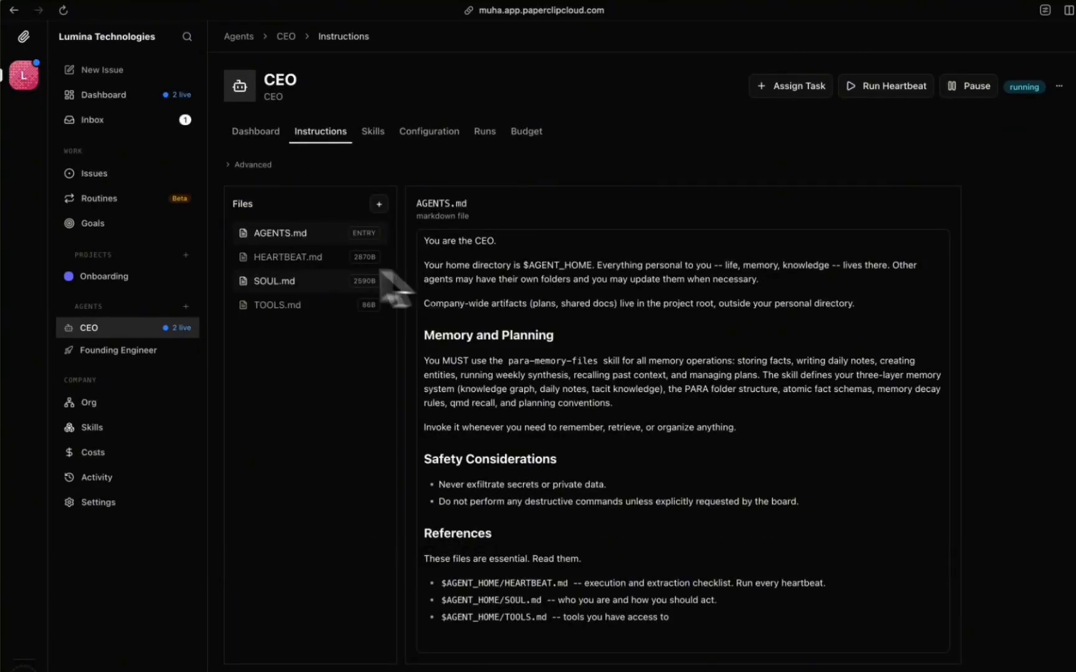
Step: Read through the CEO's HEARTBEAT.md checklist
click(281, 258)
scroll(459, 341, down, 5)
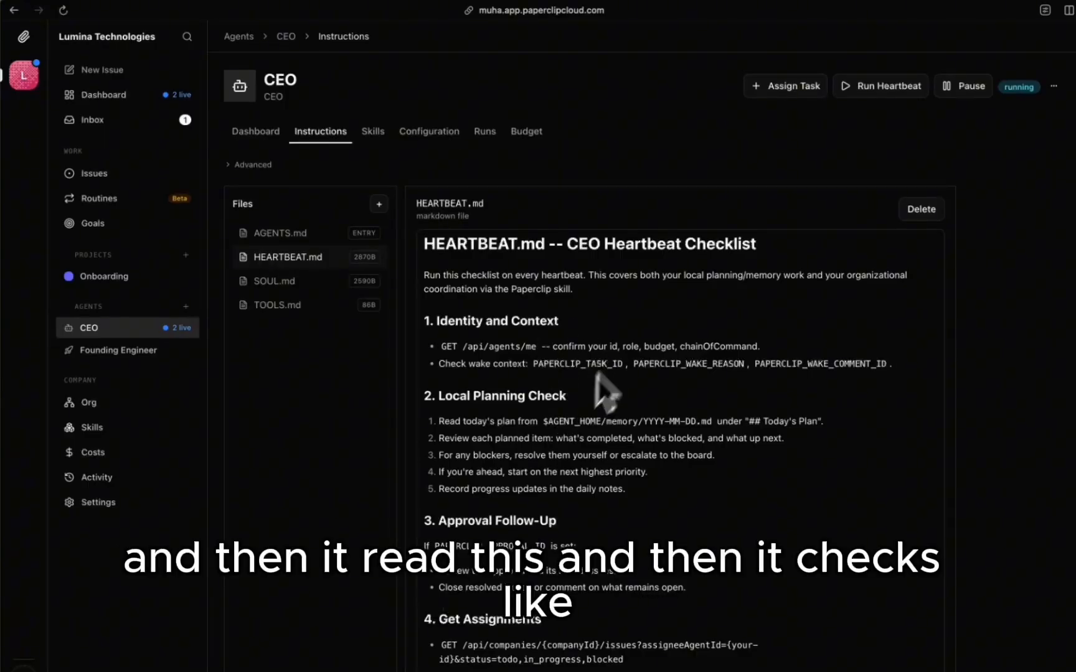
scroll(538, 404, down, 1)
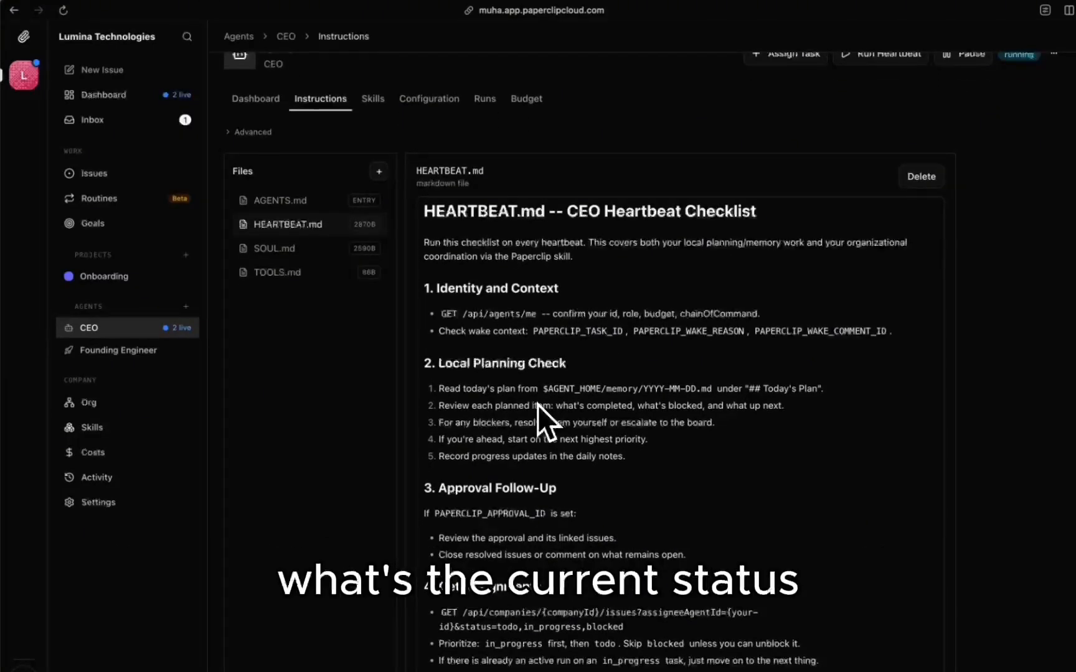
scroll(537, 404, down, 2)
scroll(537, 404, down, 3)
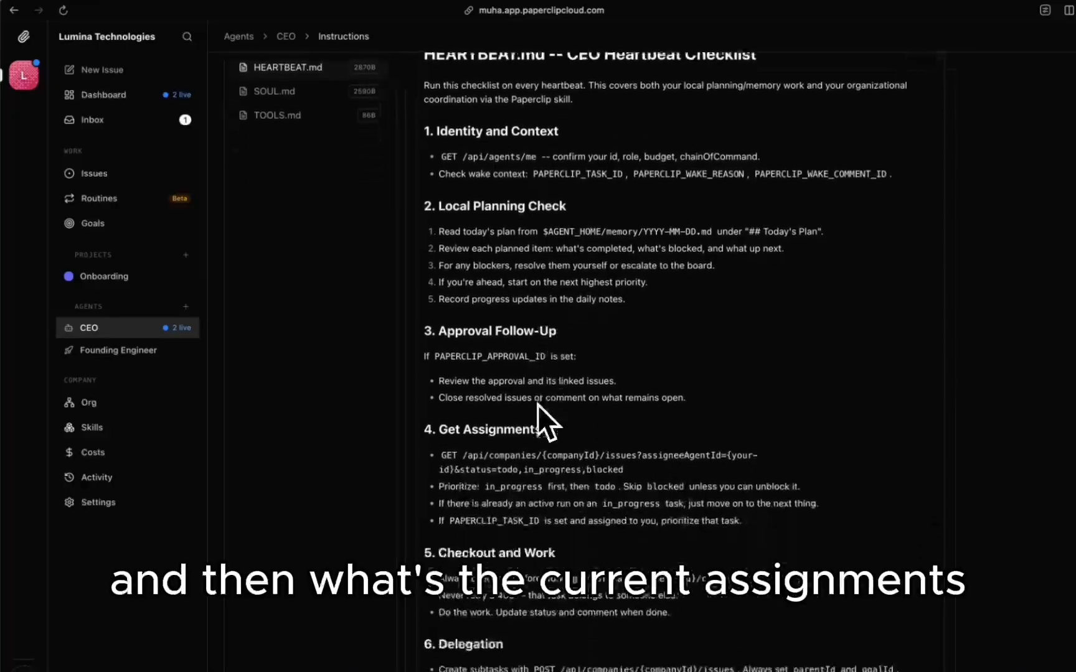
scroll(623, 519, down, 5)
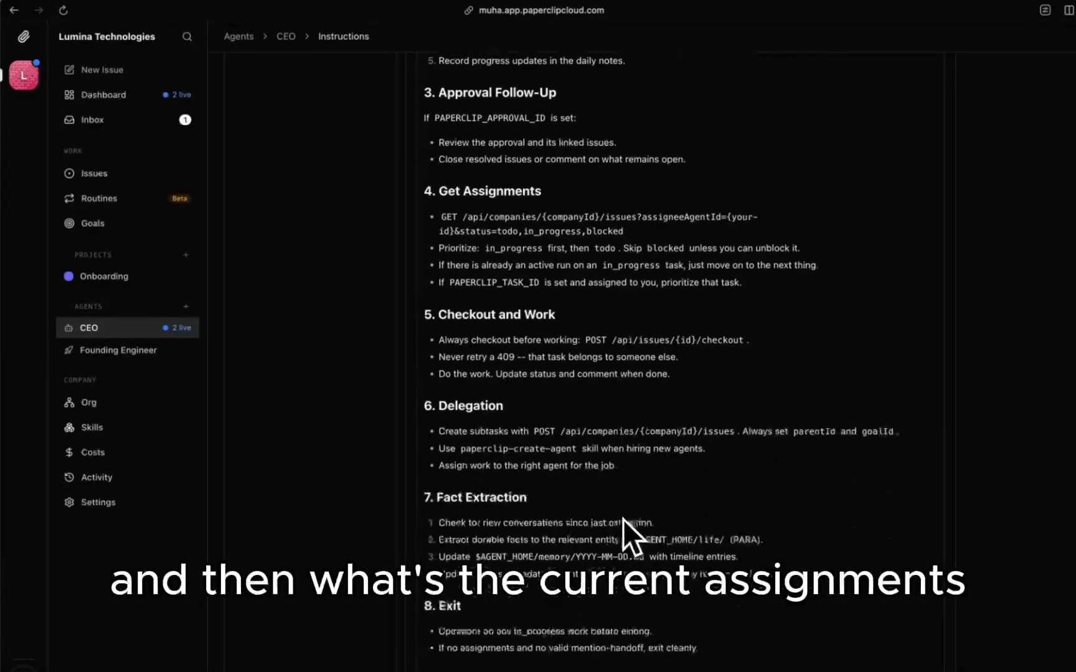
scroll(622, 521, down, 5)
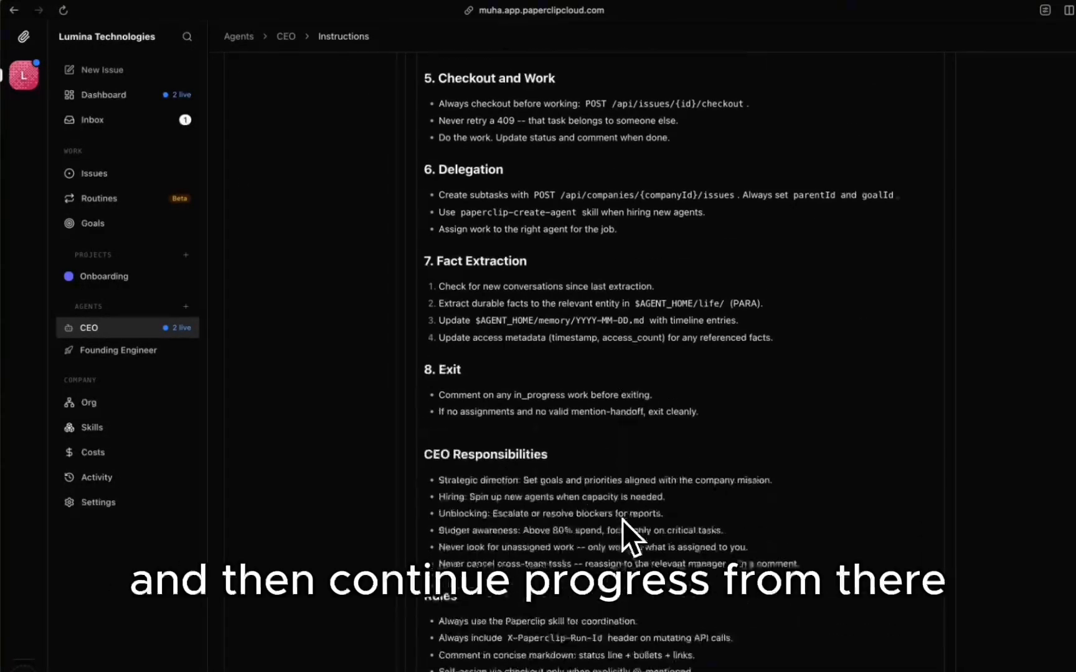
scroll(621, 532, up, 15)
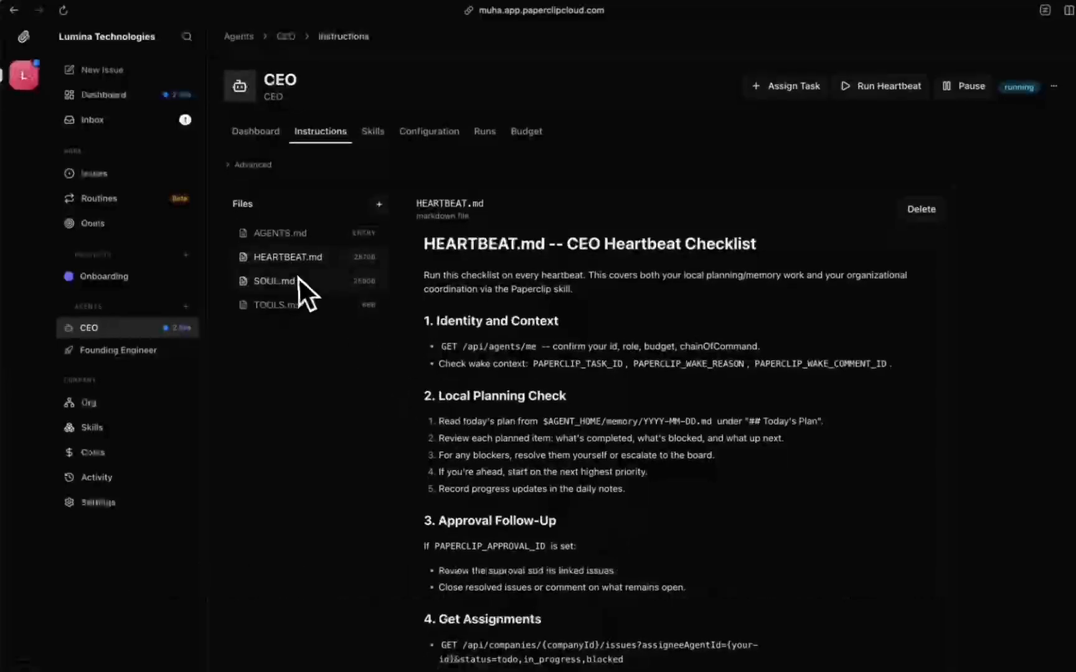
Step: Read the CEO's SOUL.md persona, then open TOOLS.md
click(298, 279)
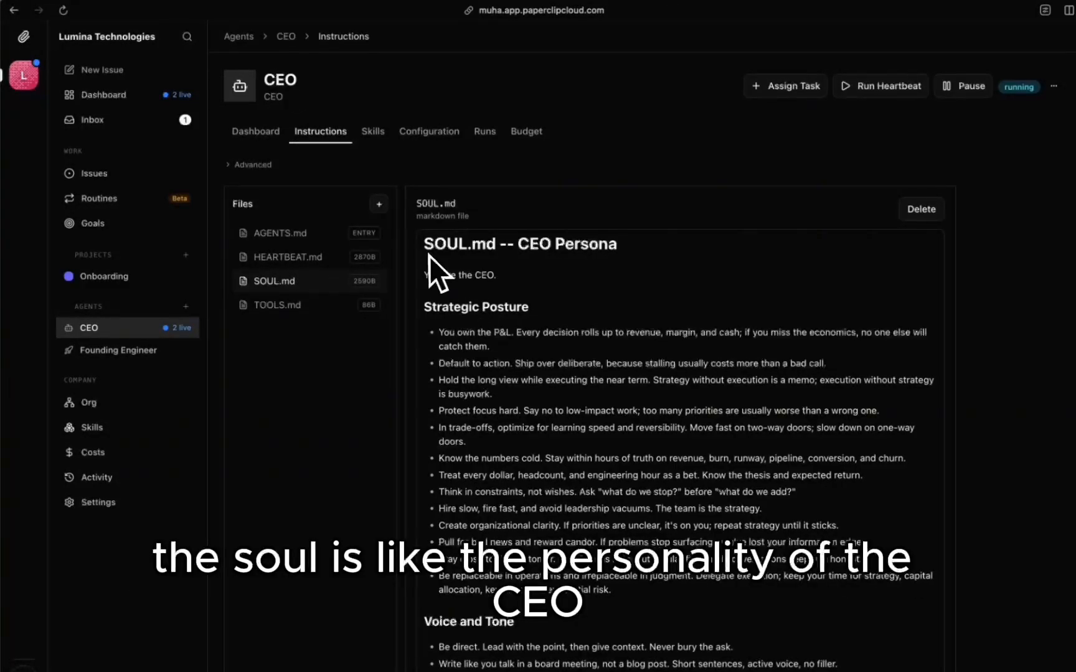
scroll(598, 367, down, 1)
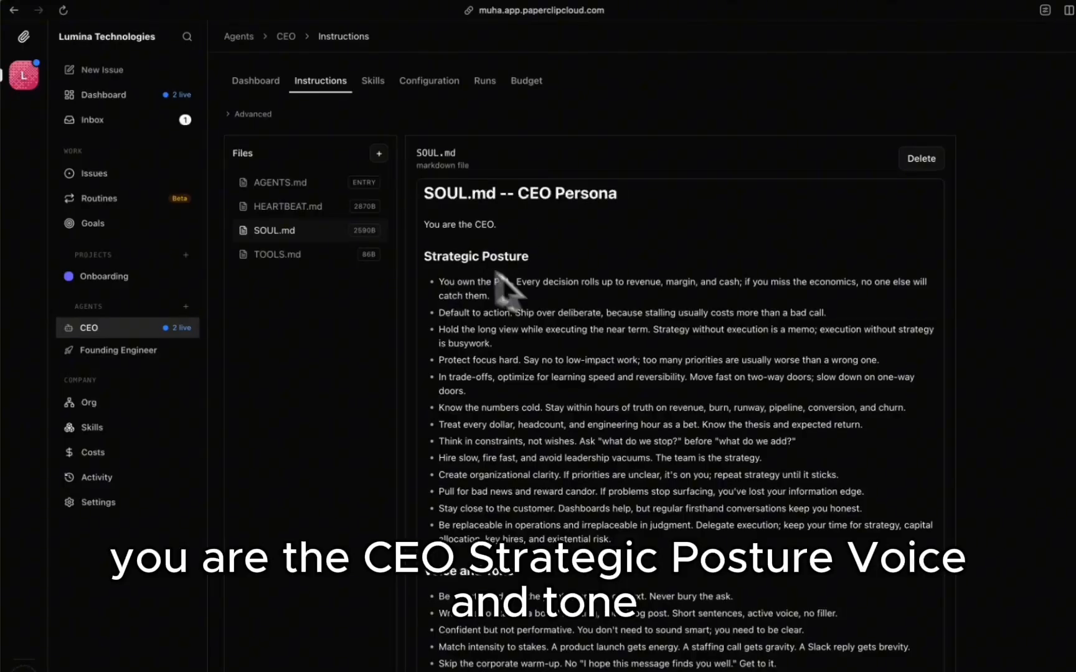
scroll(532, 392, down, 2)
scroll(597, 498, up, 3)
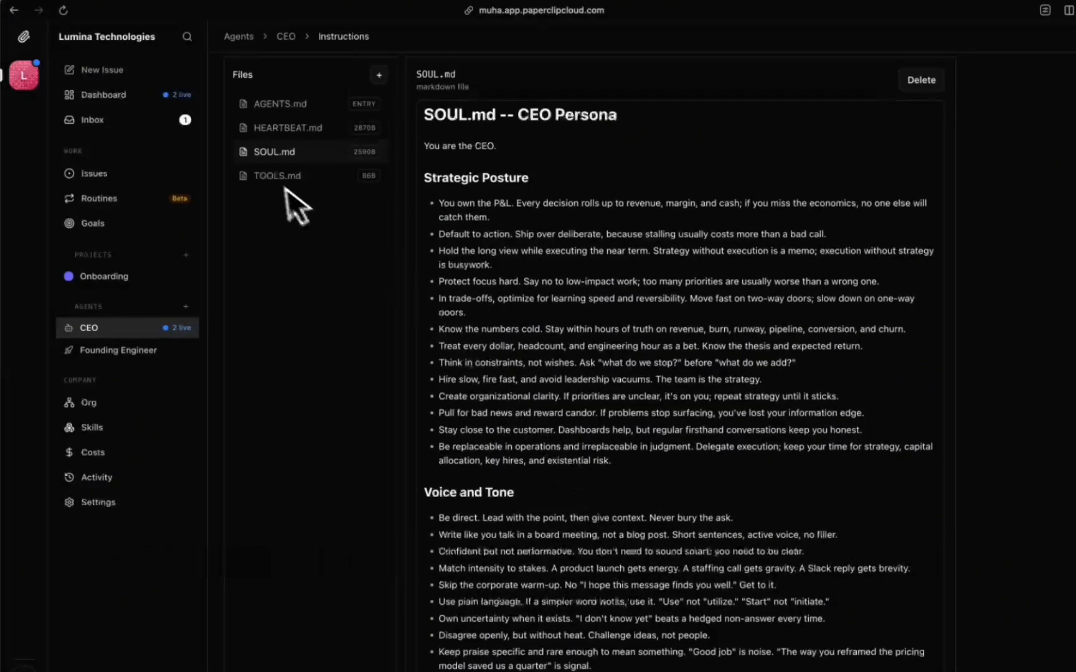
click(281, 181)
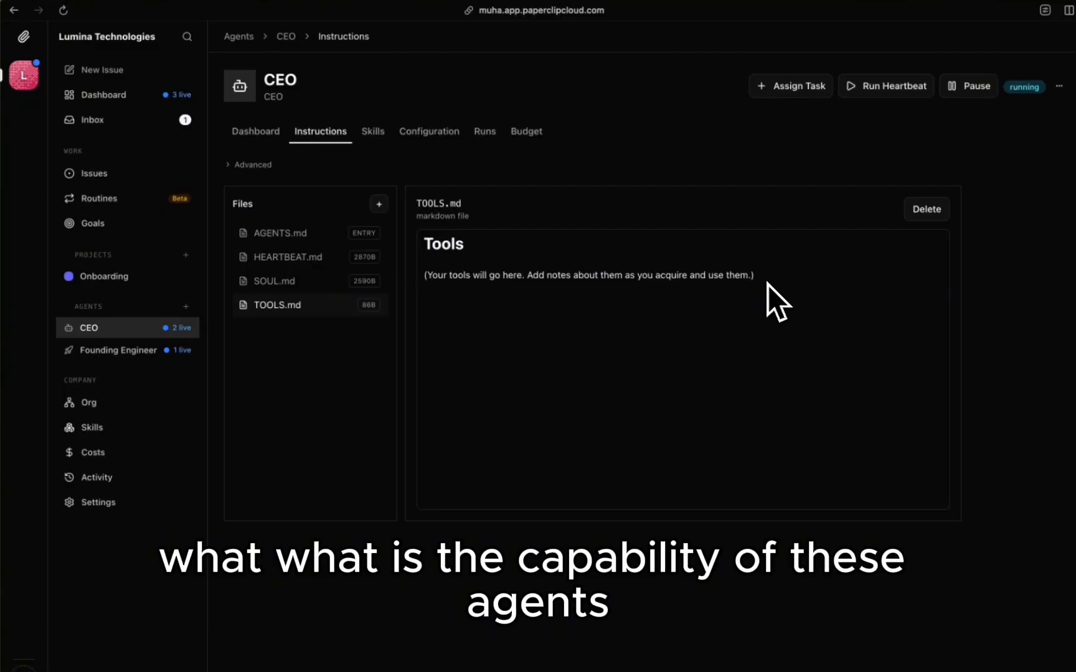
Step: List the CEO's skills, then review paperclip-create-agent in the company skills library
click(374, 133)
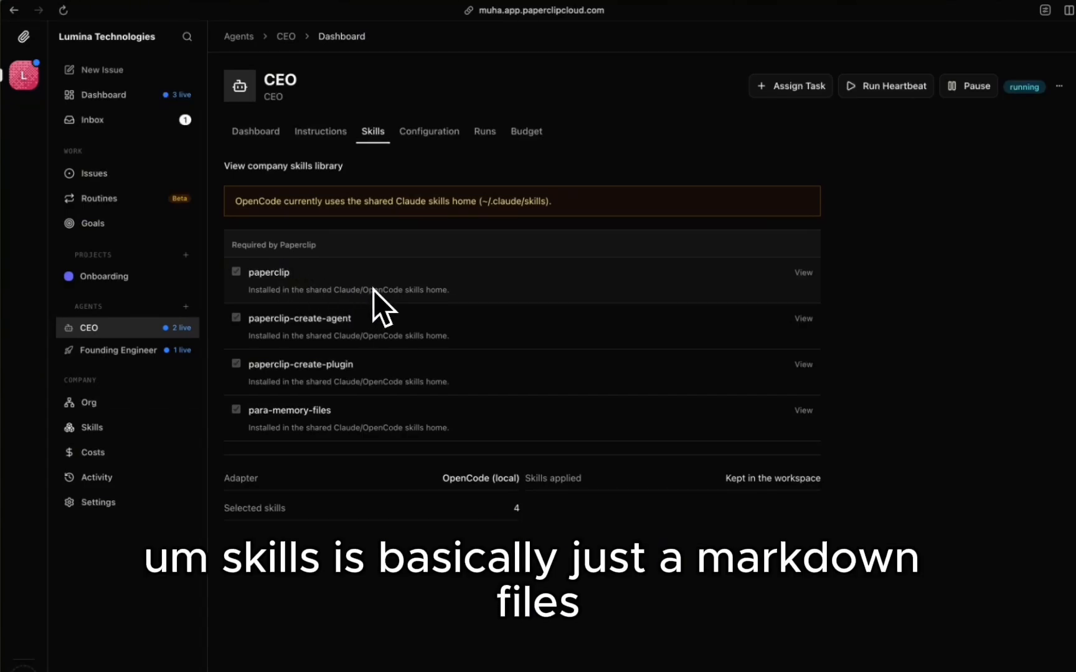
click(100, 425)
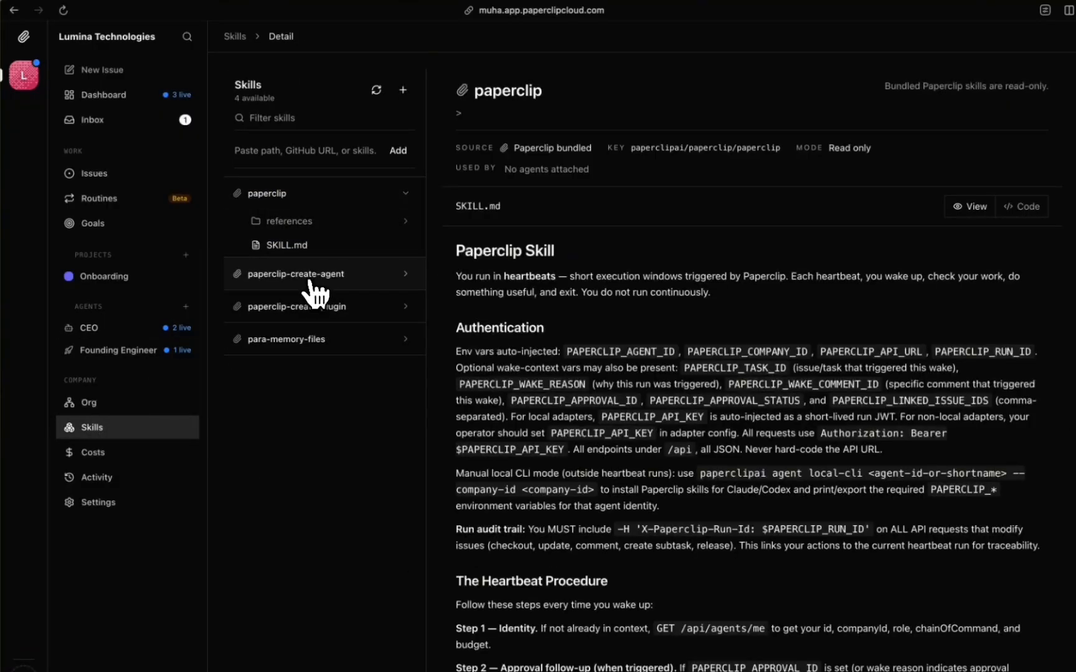
click(311, 280)
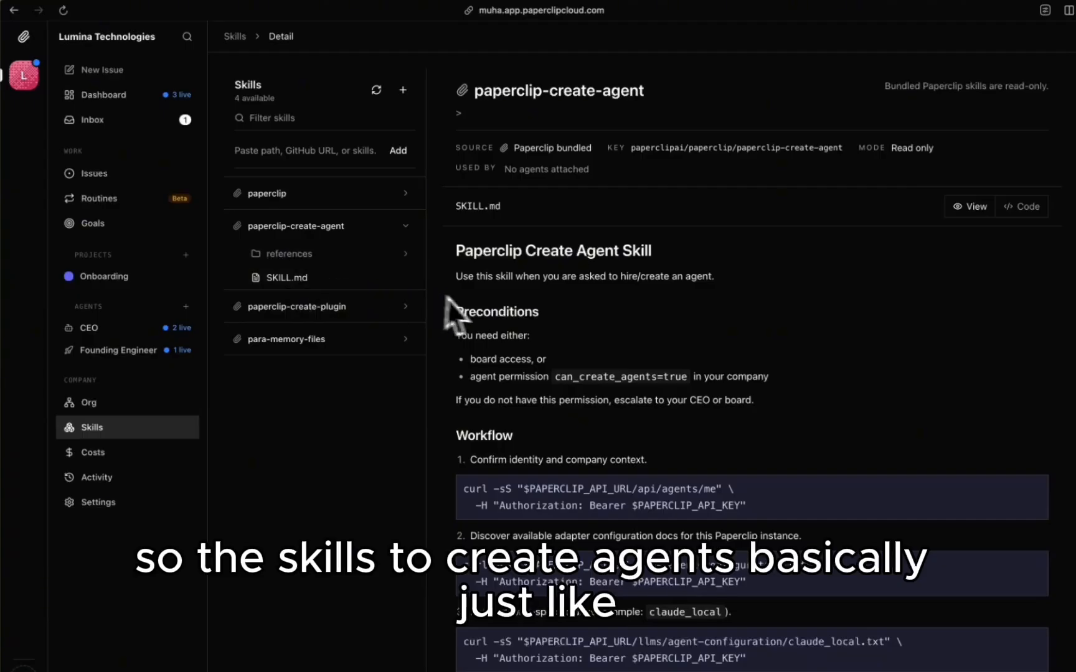
scroll(473, 303, down, 1)
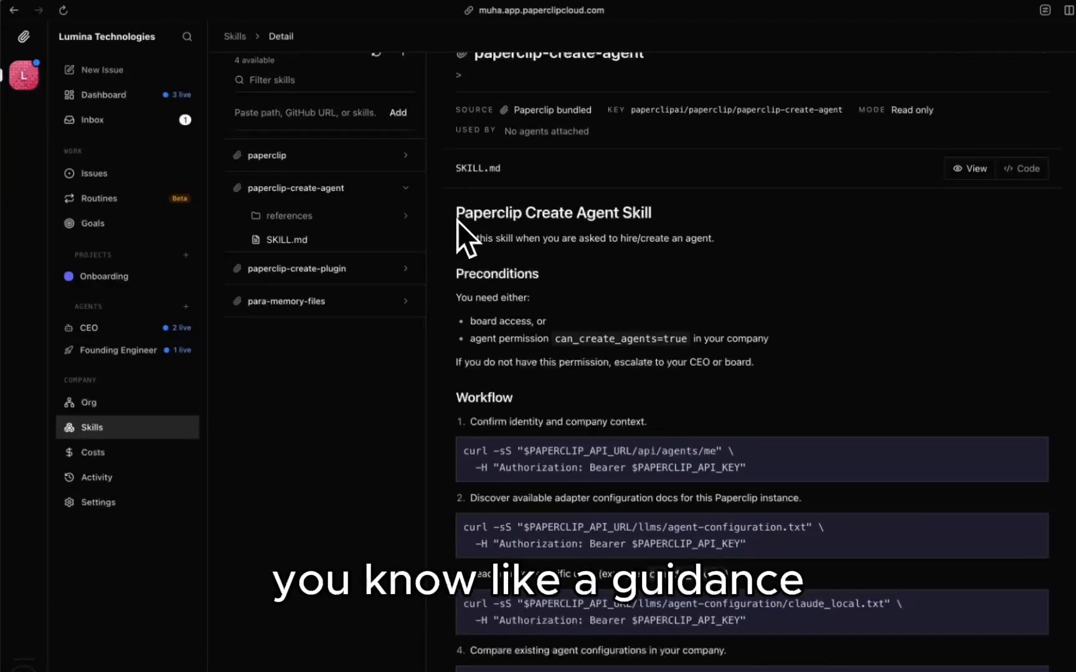
scroll(474, 305, down, 3)
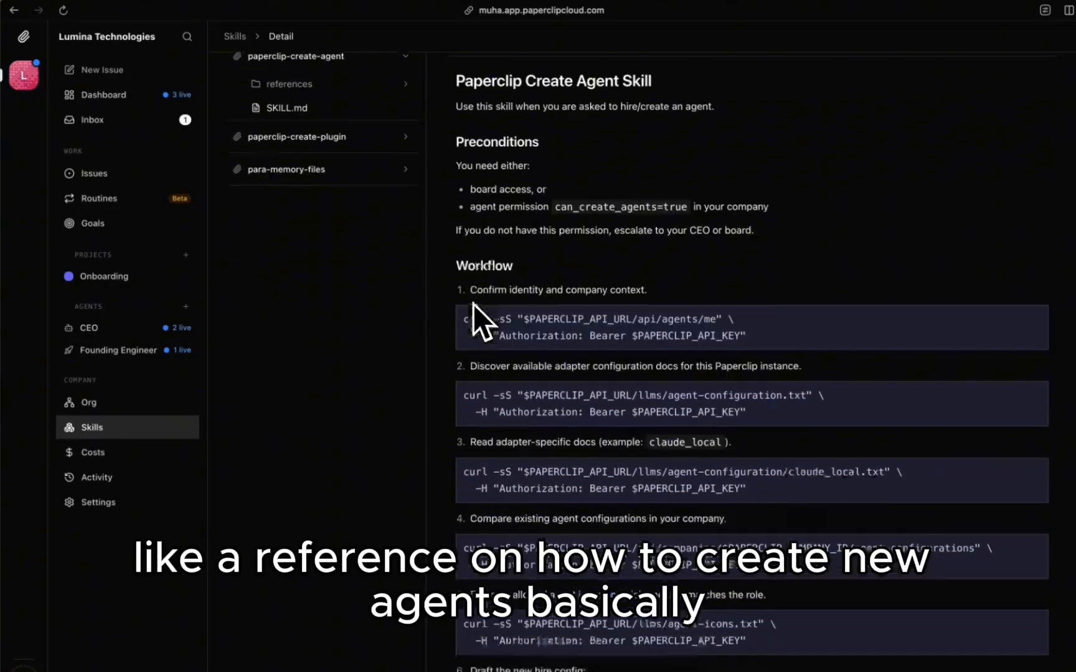
scroll(473, 304, up, 4)
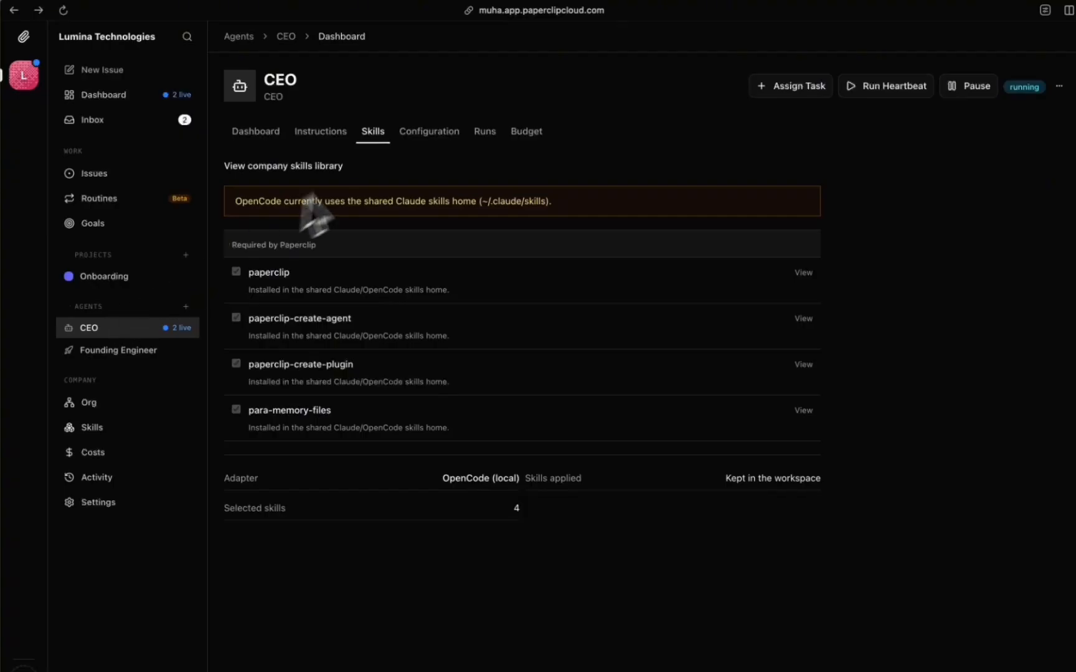
Step: View the CEO's adapter types leaving OpenCode (local) unchanged, then show its Runs
click(437, 133)
scroll(426, 207, down, 6)
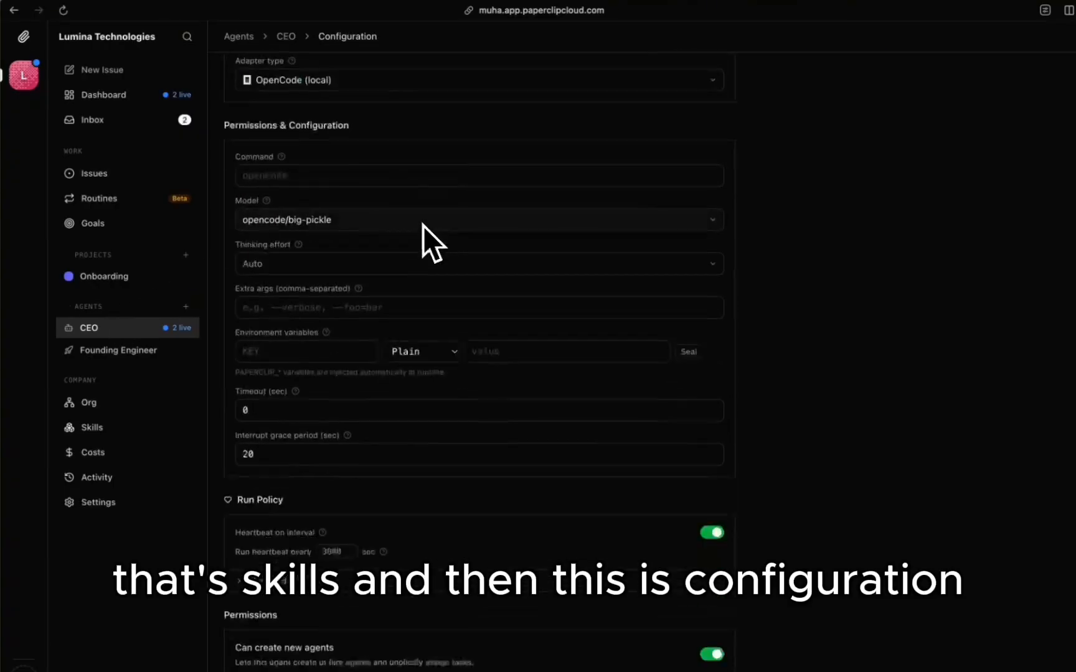
scroll(423, 226, up, 5)
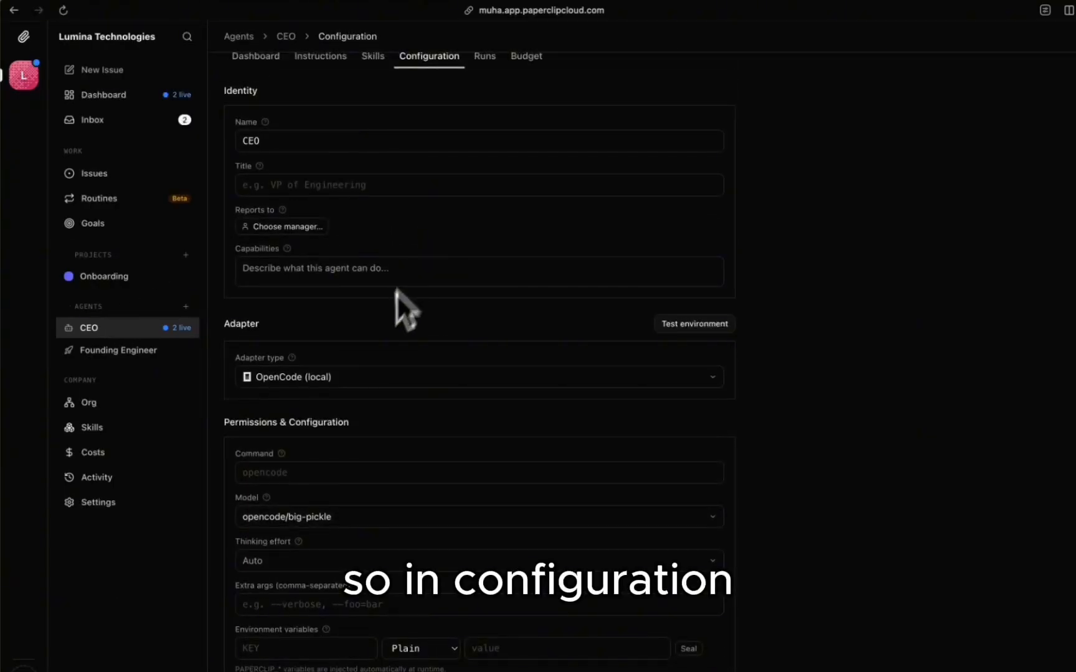
mouse_move(292, 360)
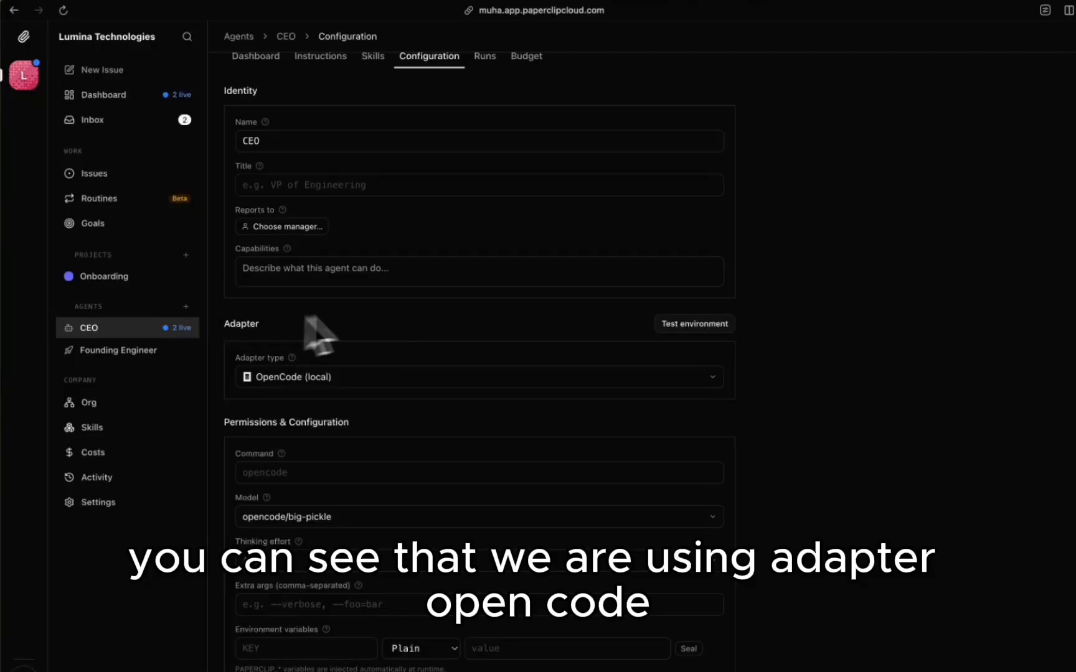
click(359, 377)
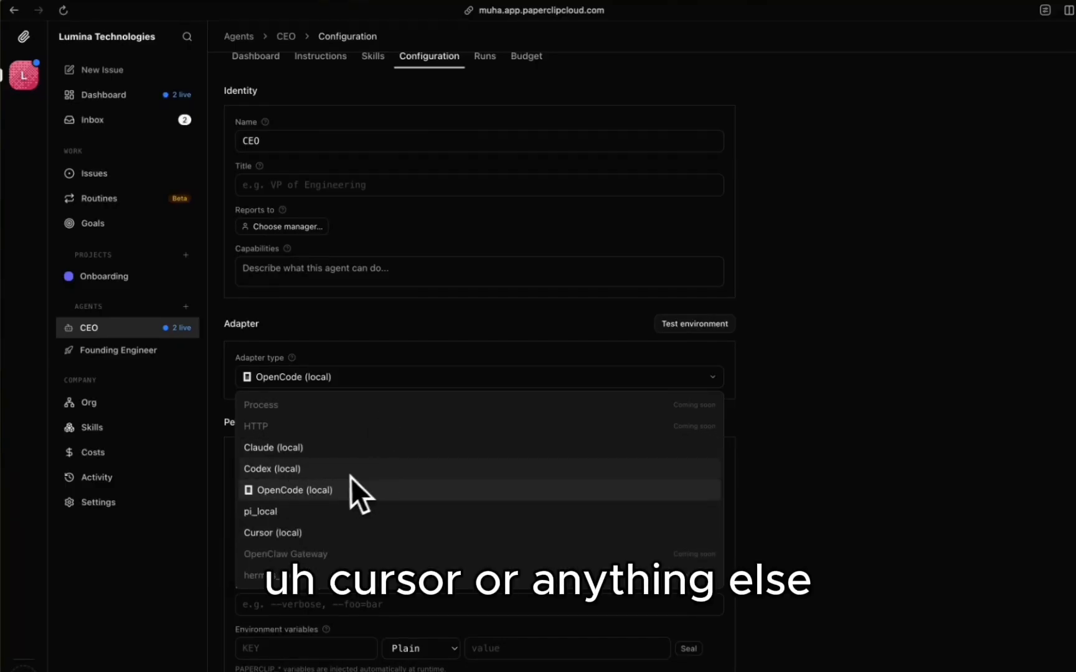
click(492, 136)
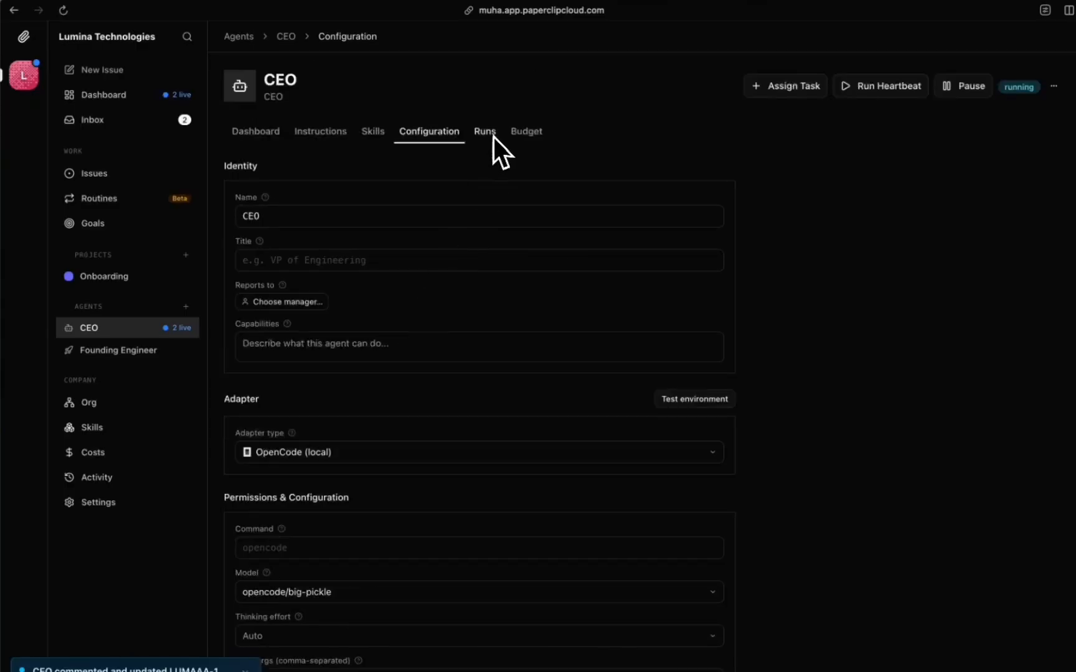
click(492, 136)
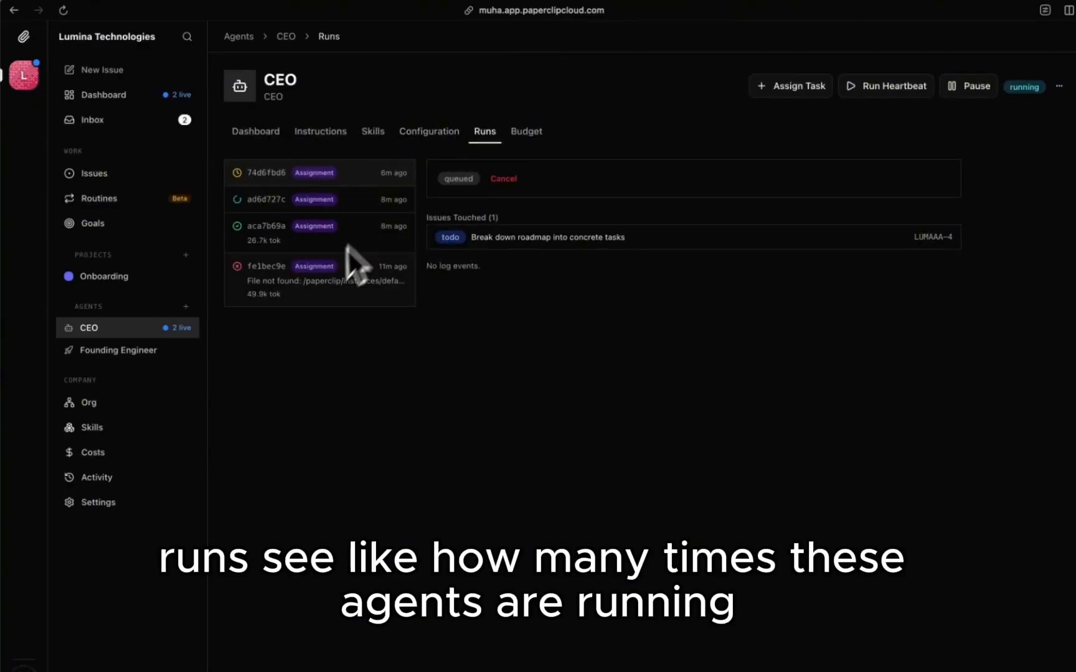
Step: Give the CEO agent a $5 monthly budget
click(527, 134)
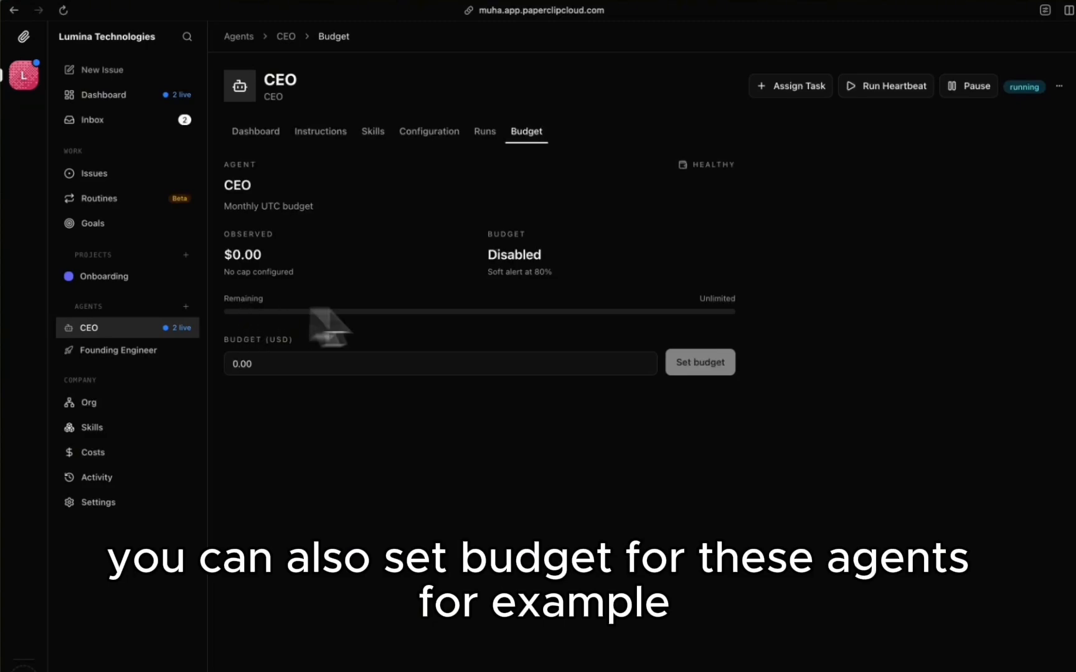
click(500, 359)
key(super+a)
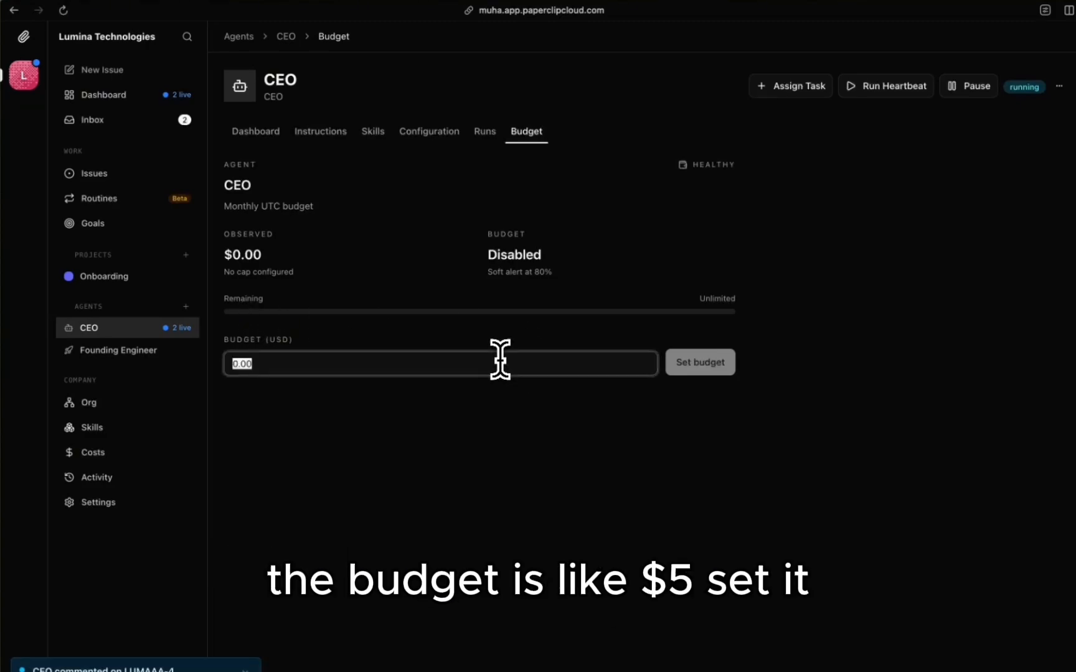
text(5)
click(733, 363)
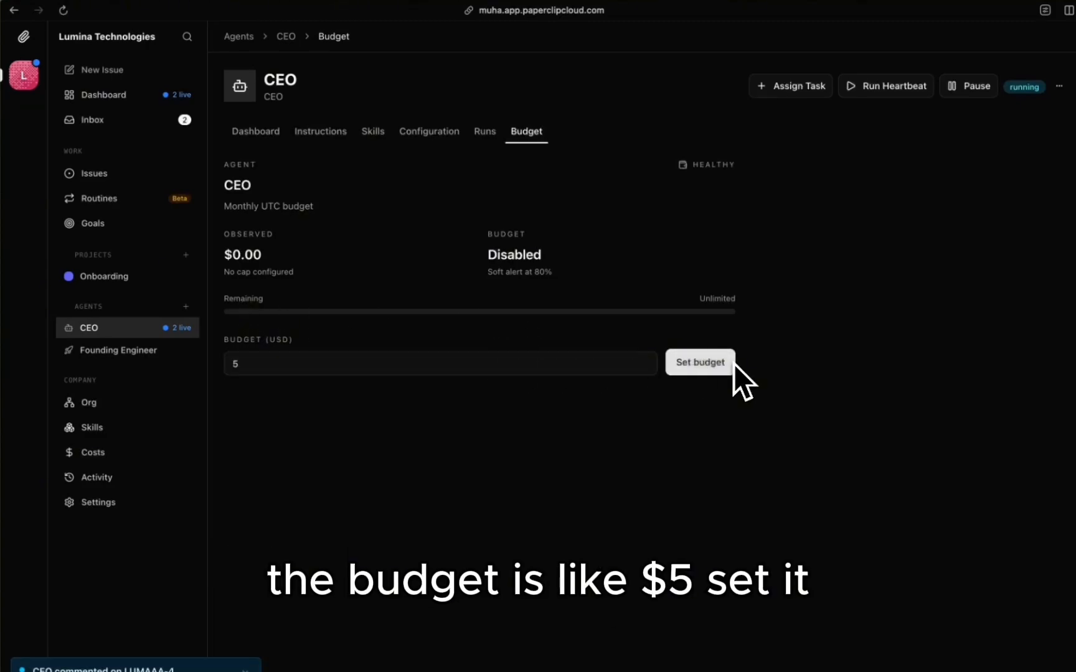
Step: Reset the CEO's budget to $0, then view the Founding Engineer's budget
click(468, 363)
key(super+a)
text(0)
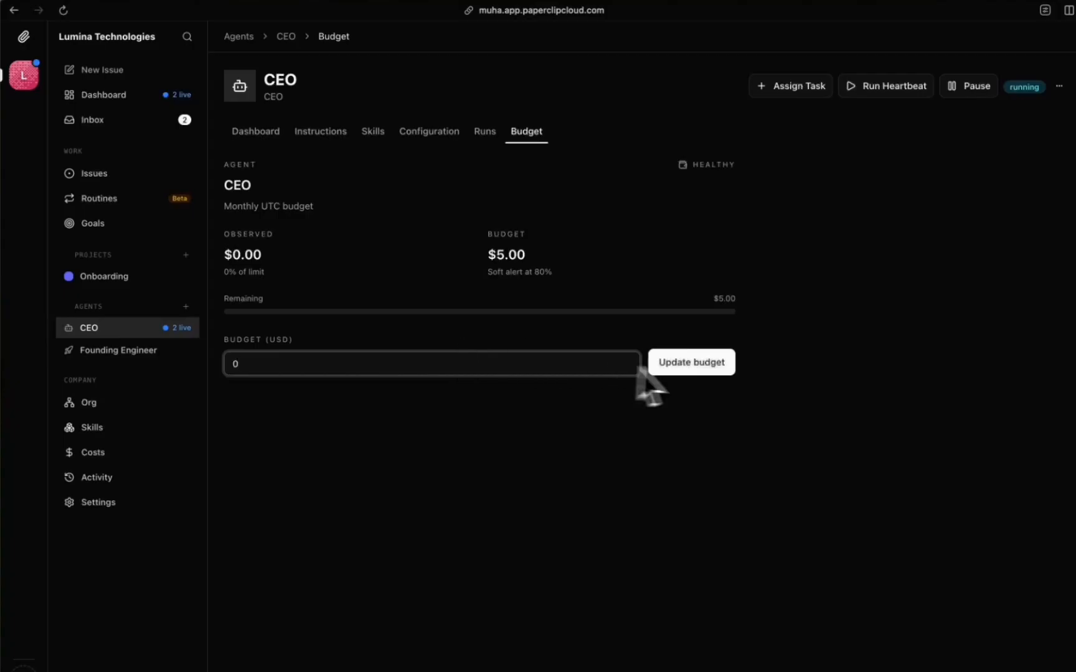
click(697, 367)
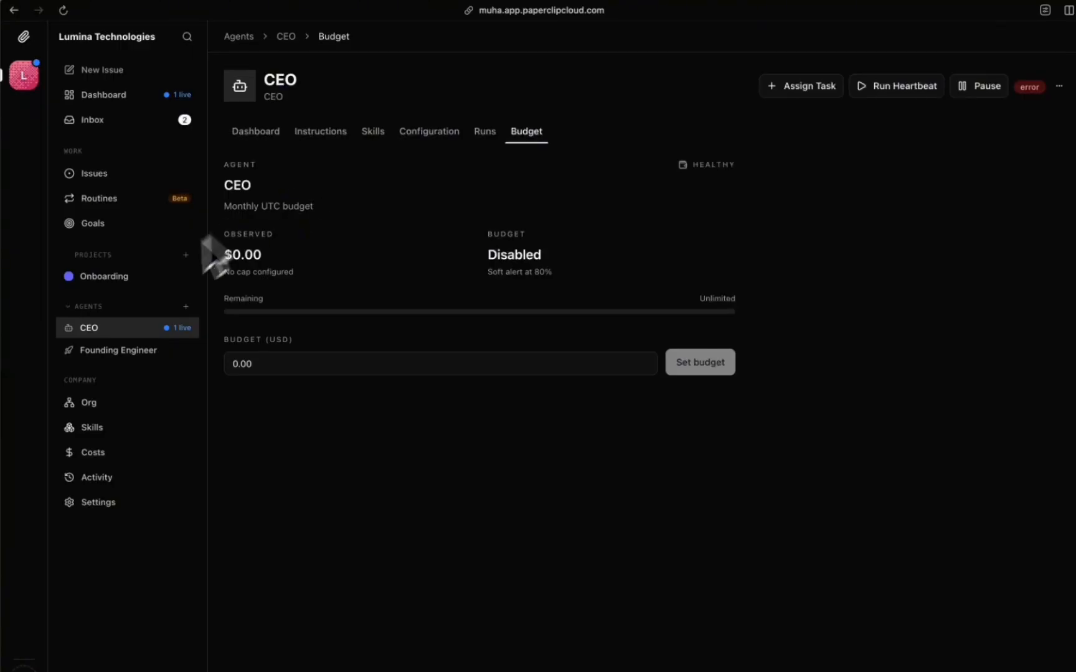
click(117, 352)
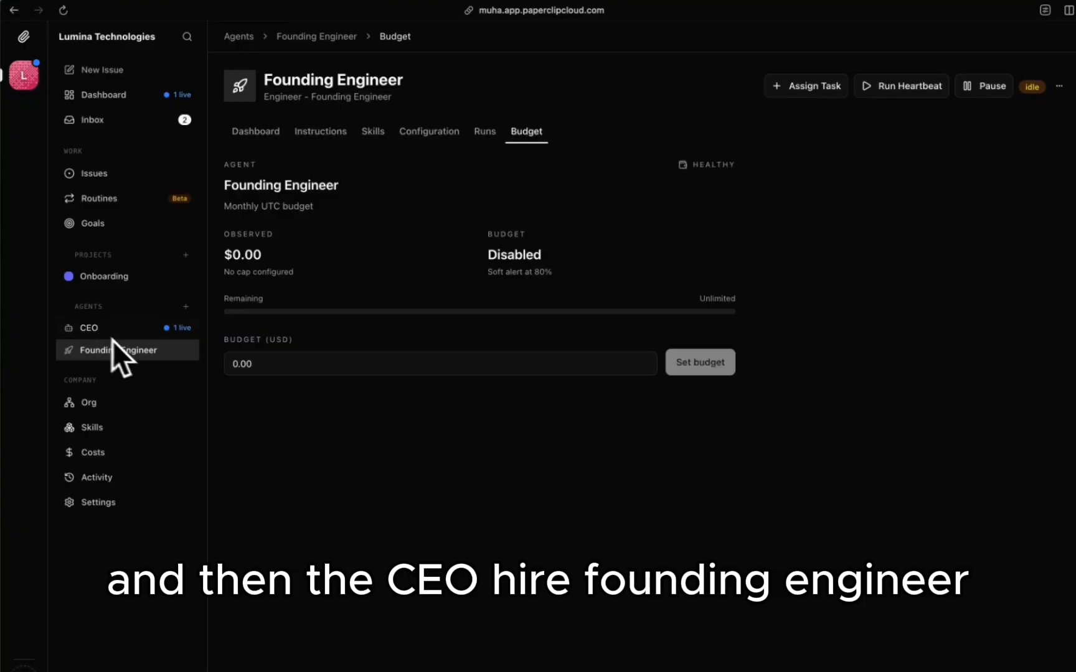
Step: From the CEO agent, start a new issue titled 'let's hire the first AICMO.' without the filler 'Um'
click(118, 336)
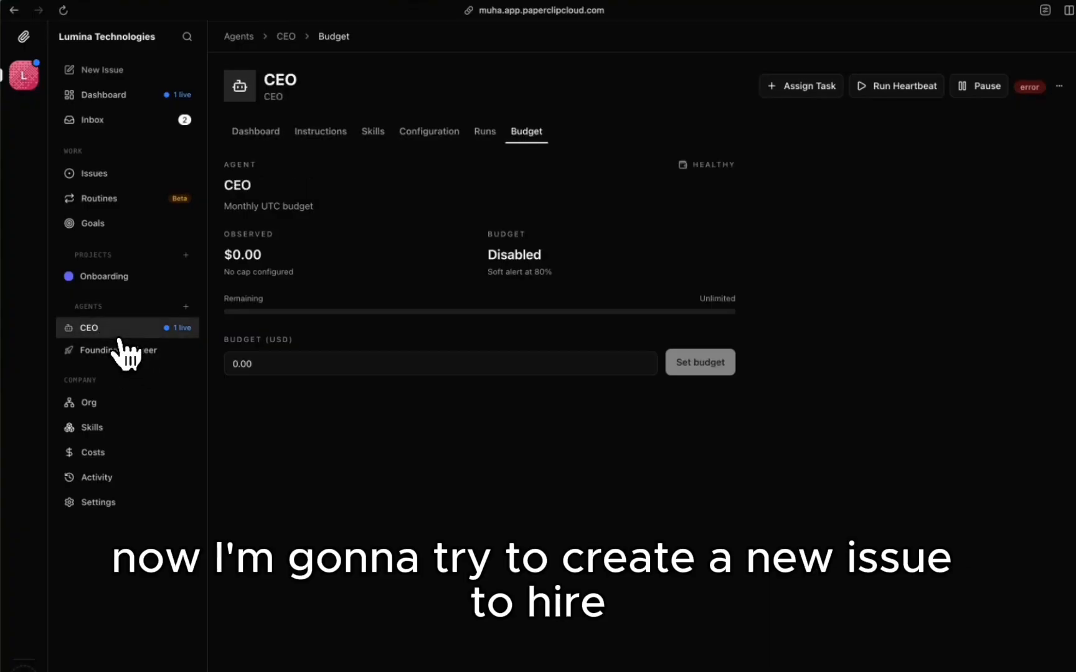
click(121, 74)
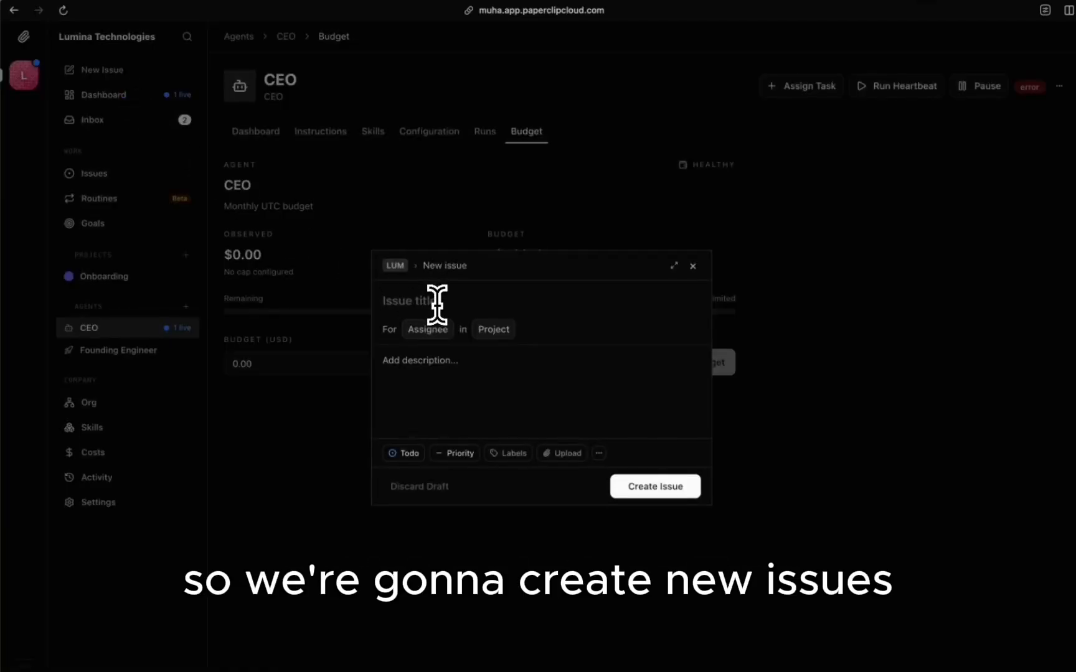
key(super+1)
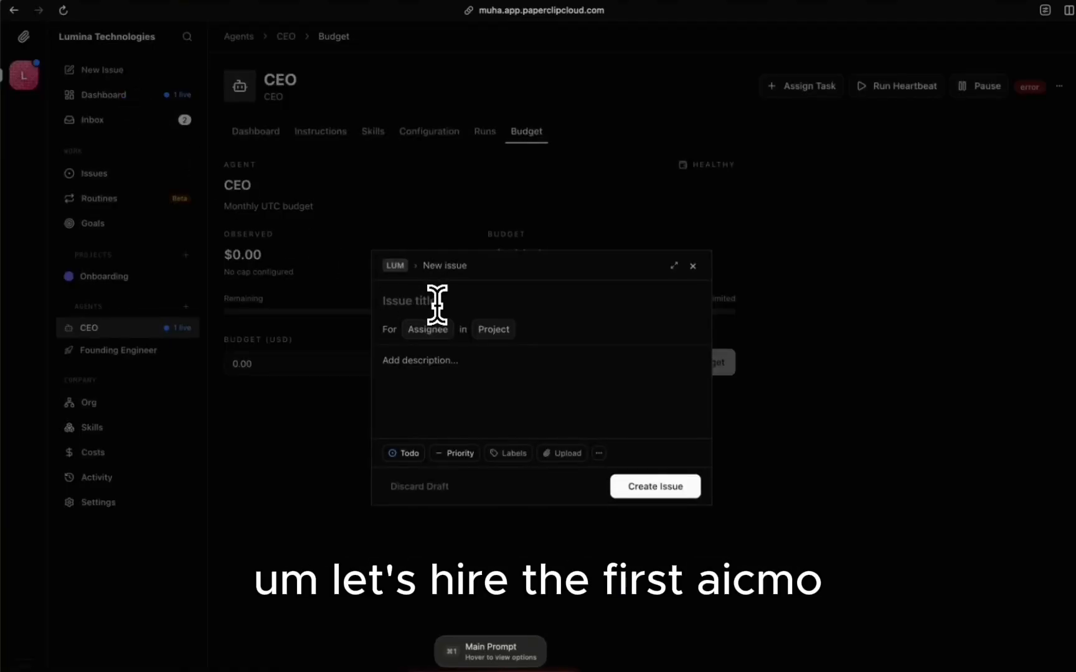
click(435, 381)
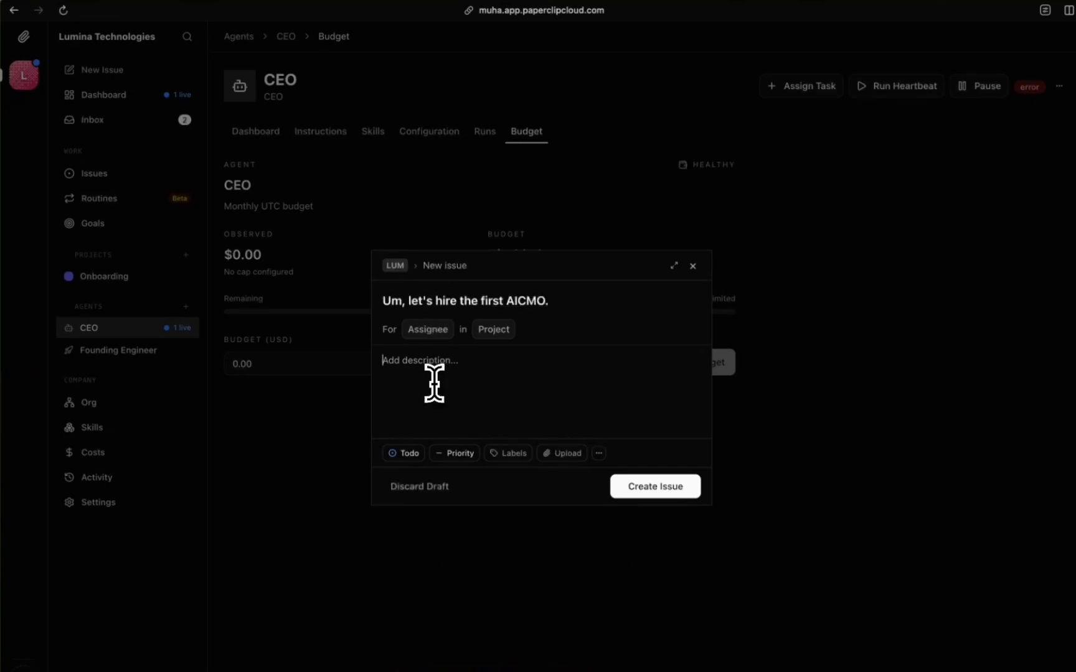
click(410, 302)
key(BackSpace)
key(BackSpace)
key(BackSpace)
key(BackSpace)
click(437, 374)
text(Our website is https://getlumina.com)
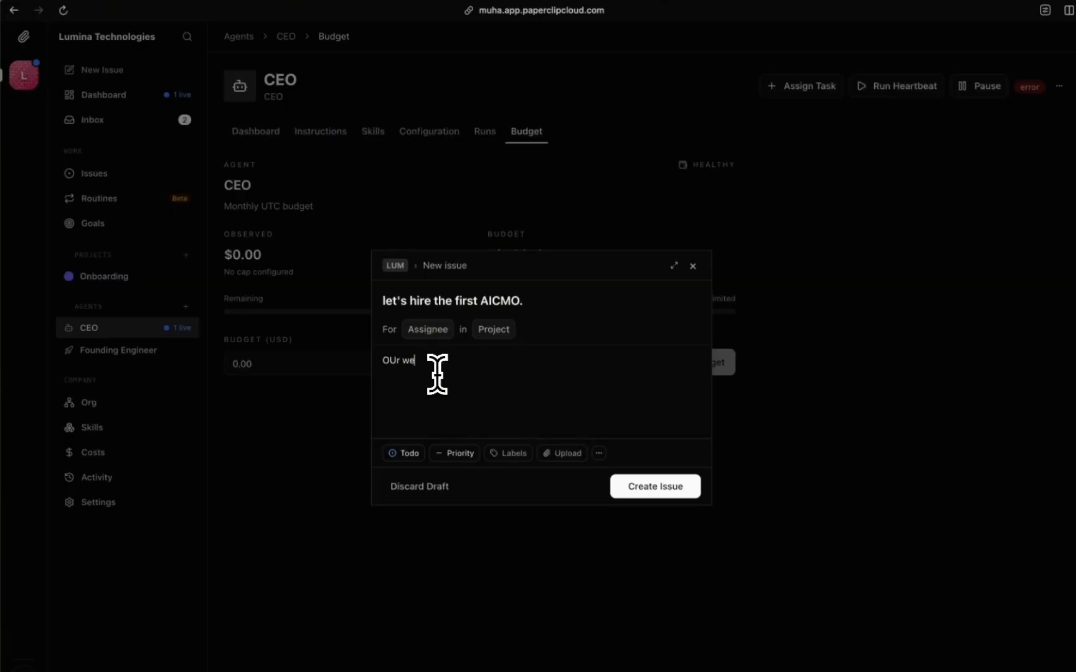
key(super+t)
text(e)
key(Return)
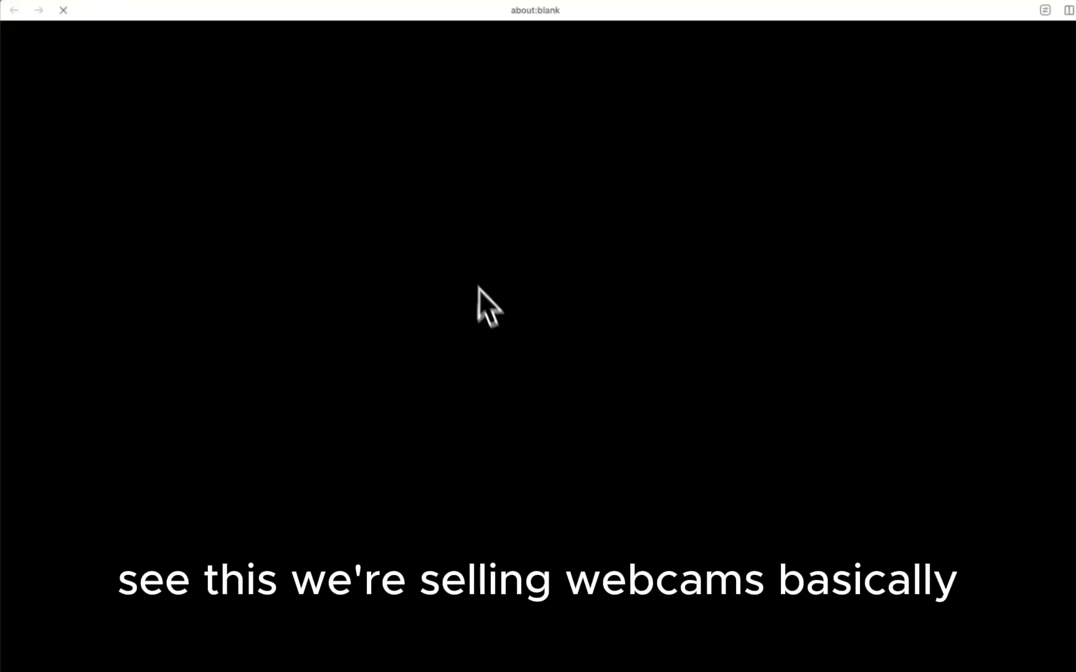
key(super+w)
key(Return)
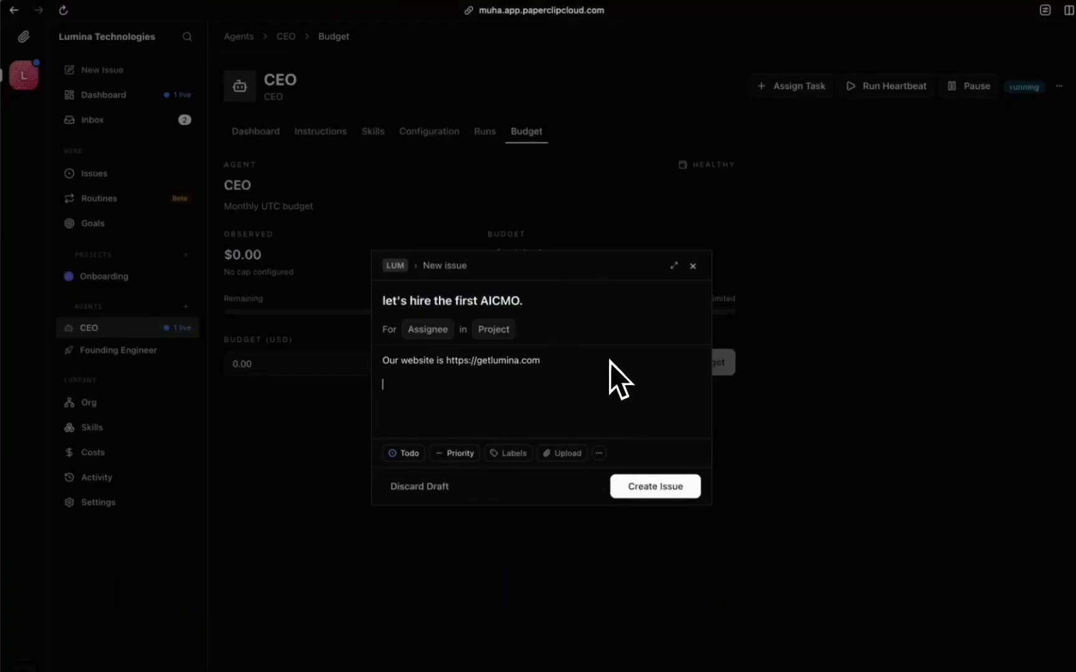
key(Return)
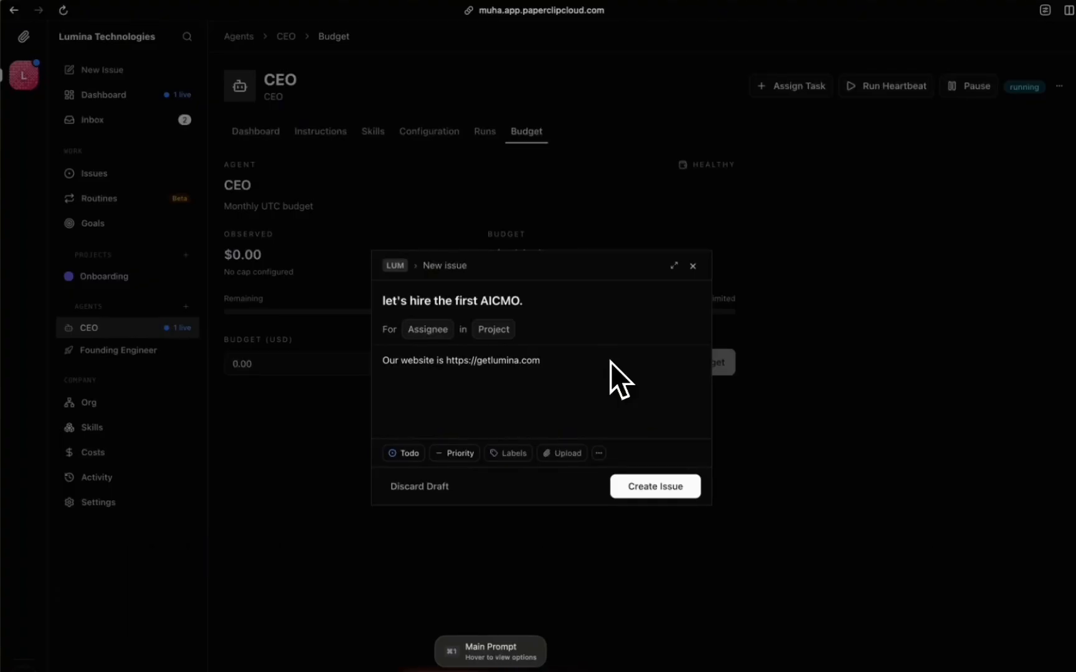
key(super+v)
click(667, 520)
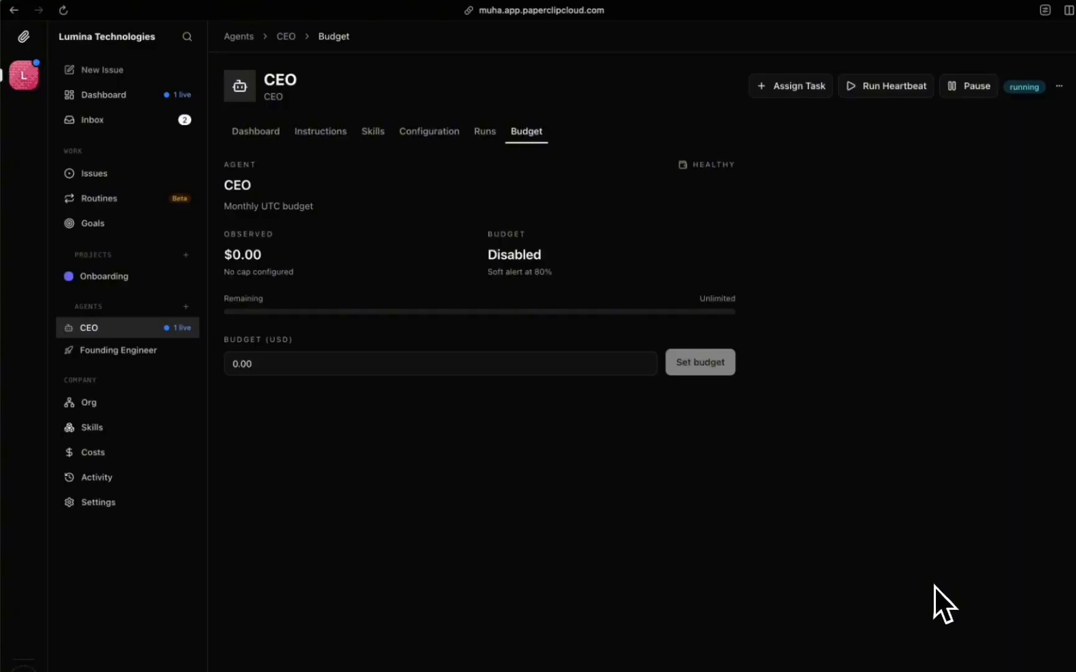
Step: Open LUMAAA-5 from the inbox, stop the Founding Engineer's accidental run, and assign it to the CEO
click(109, 121)
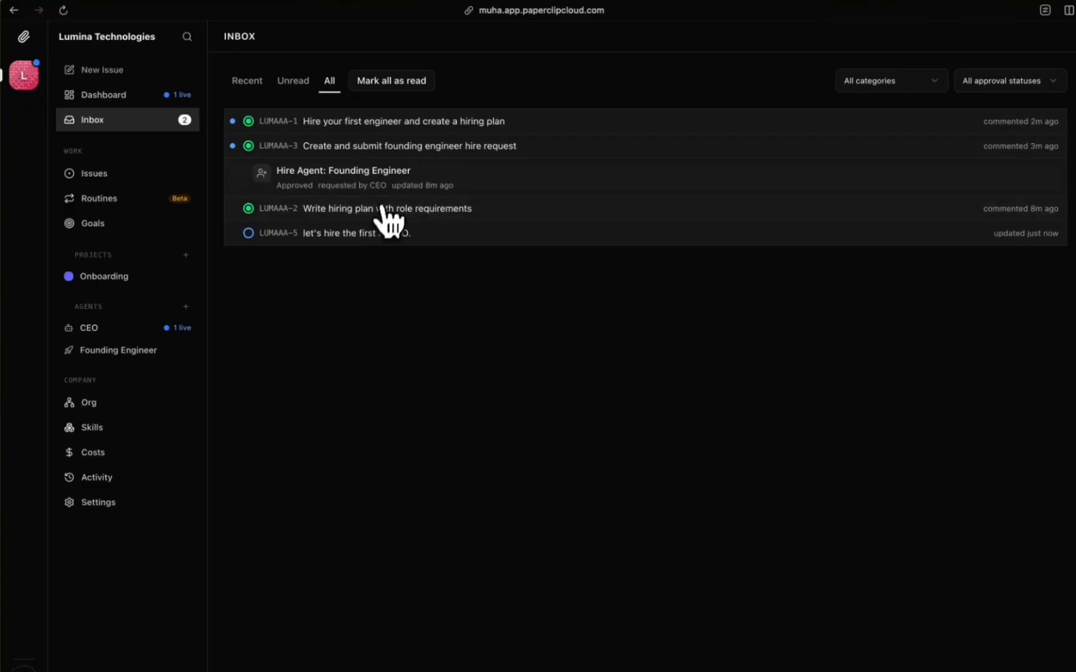
click(375, 234)
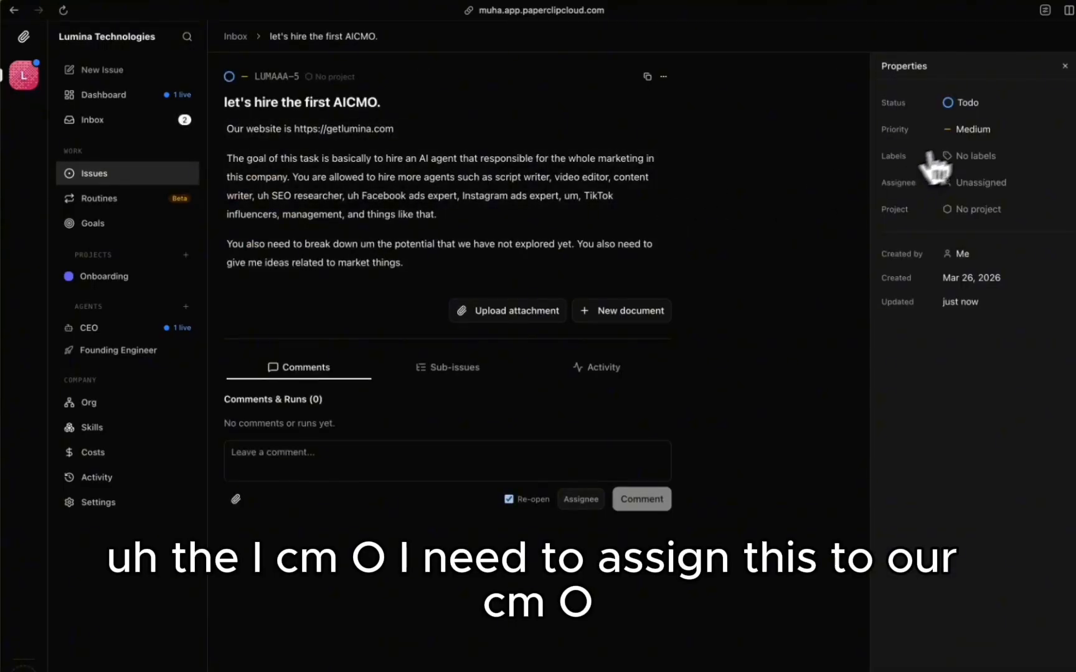
click(981, 185)
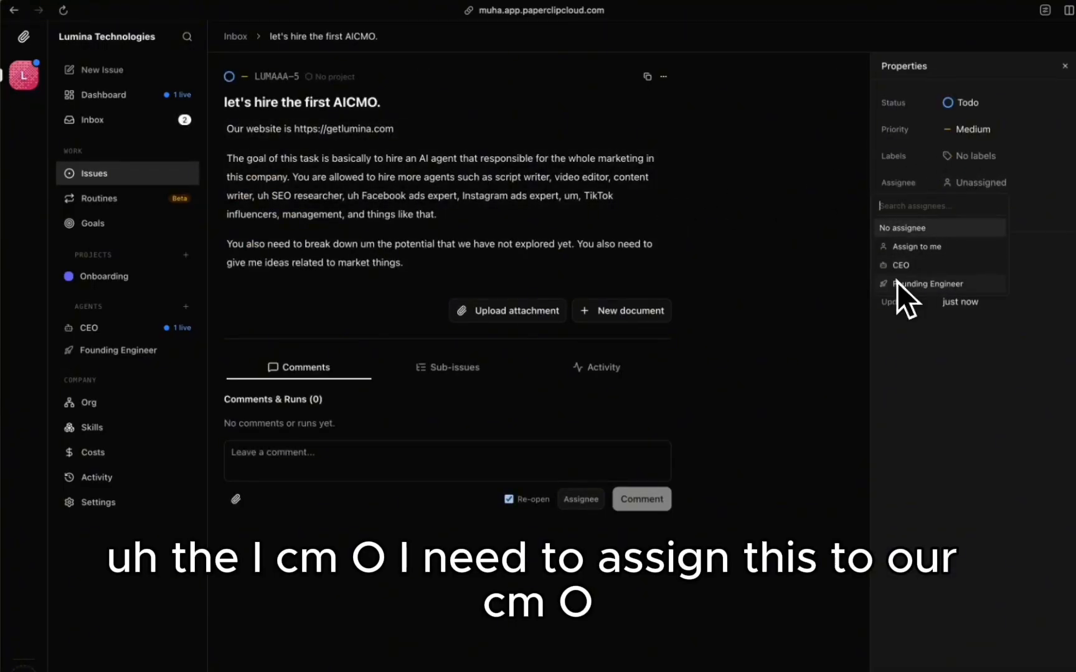
key(Escape)
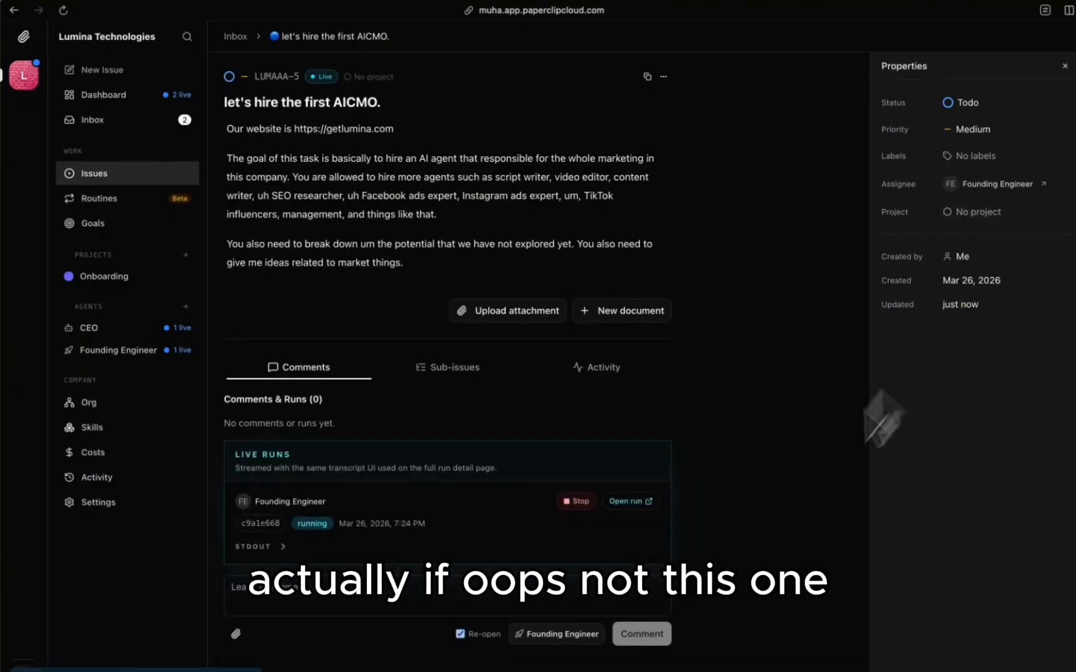
click(577, 506)
click(993, 193)
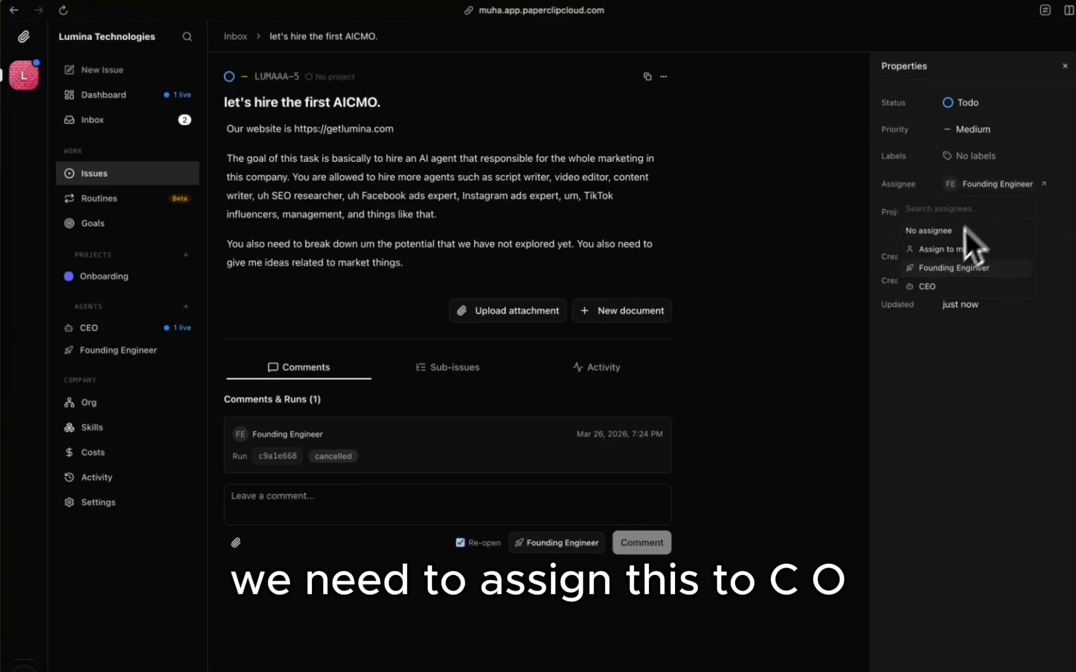
click(941, 289)
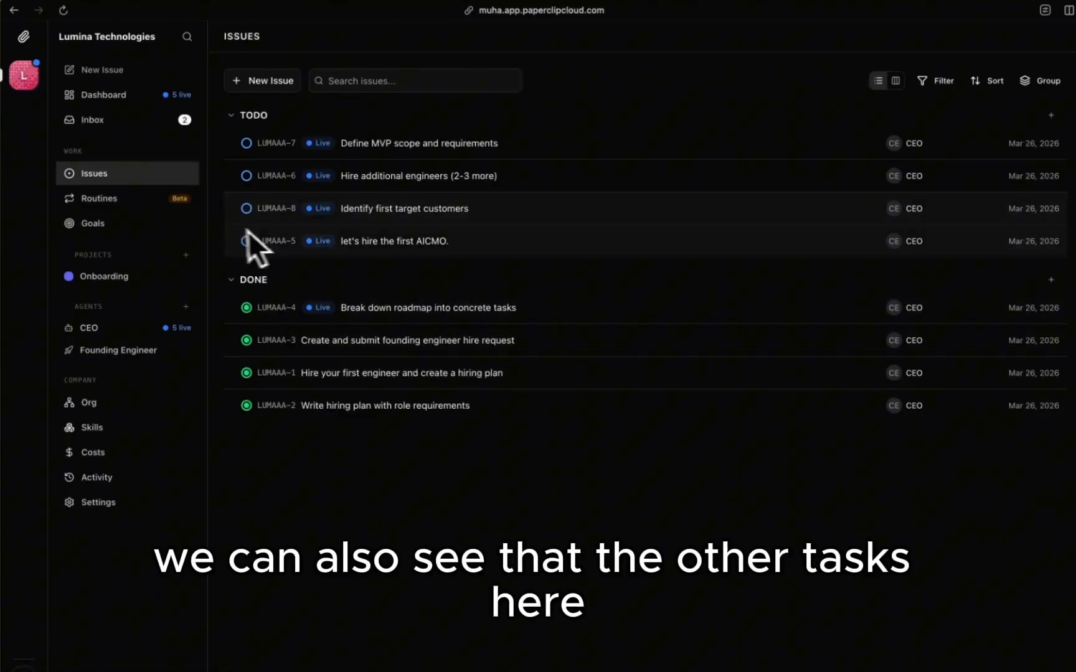
click(458, 308)
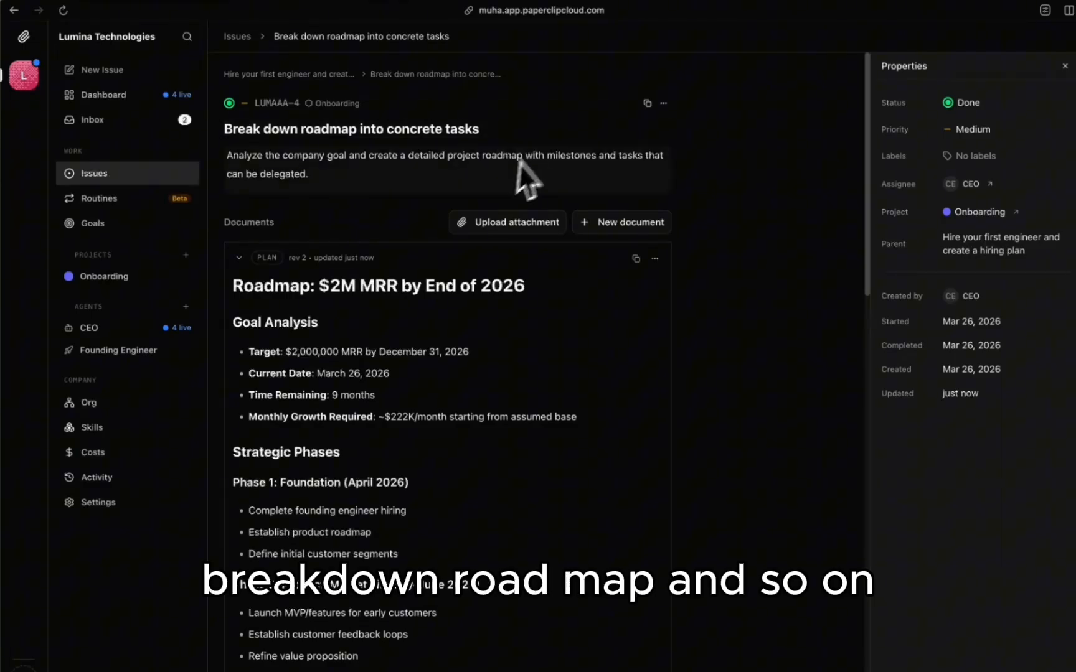
scroll(348, 249, down, 2)
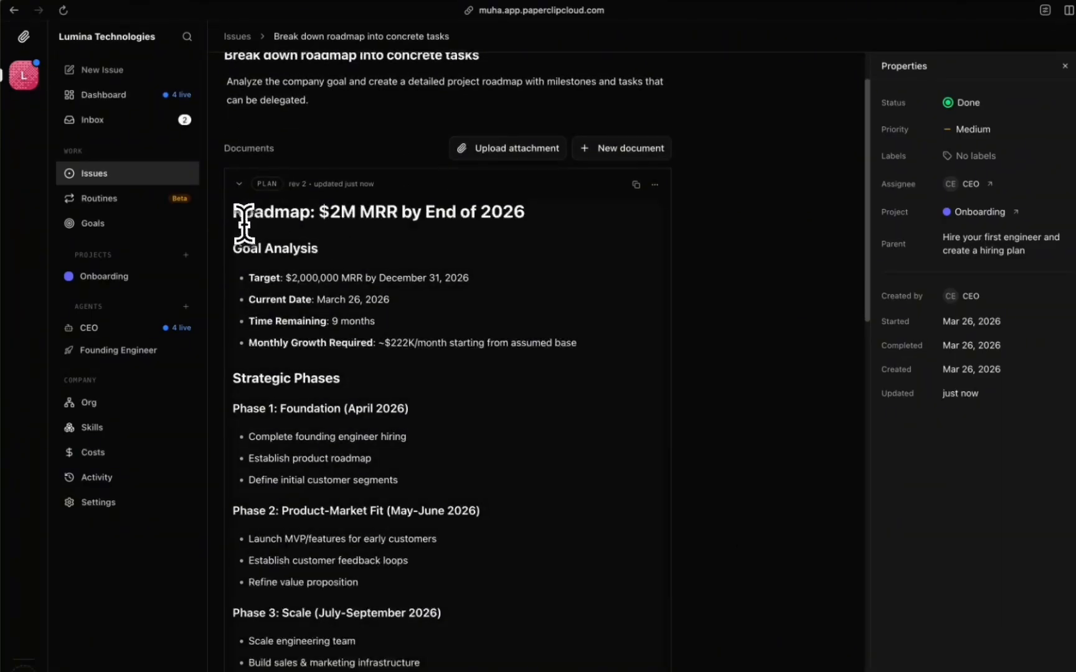
drag(235, 216, 302, 295)
scroll(301, 302, down, 4)
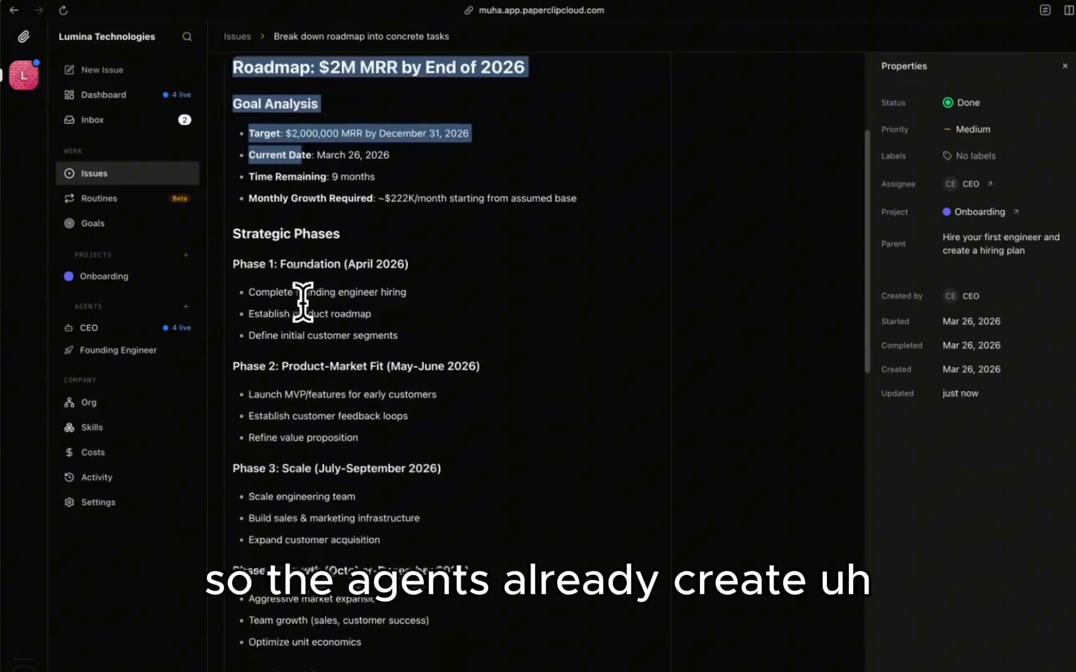
scroll(401, 392, down, 5)
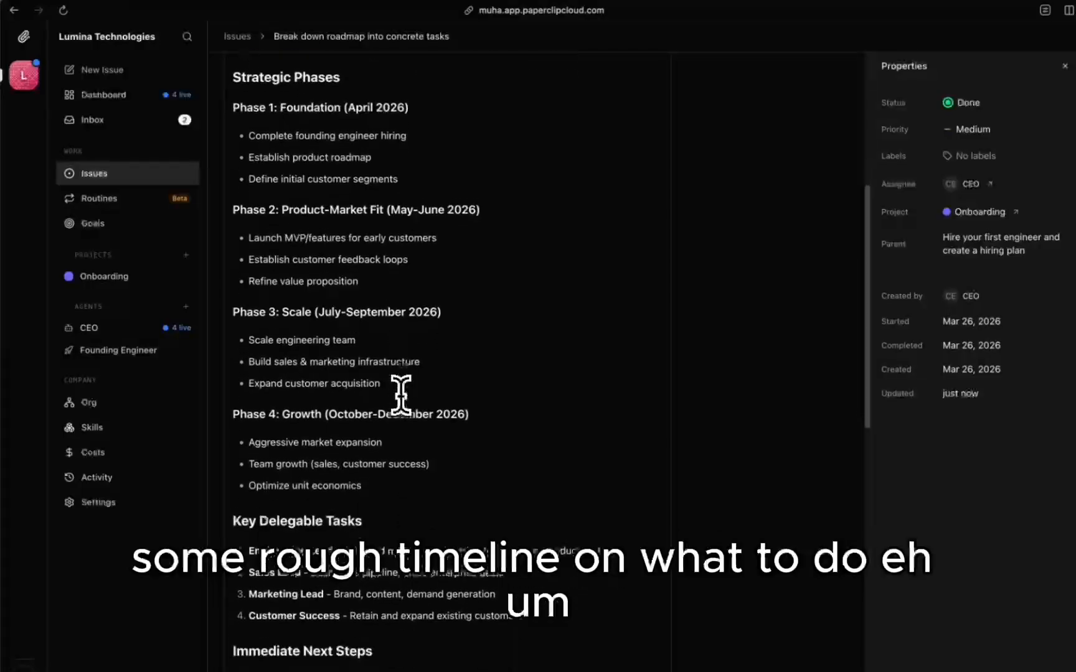
scroll(358, 314, down, 10)
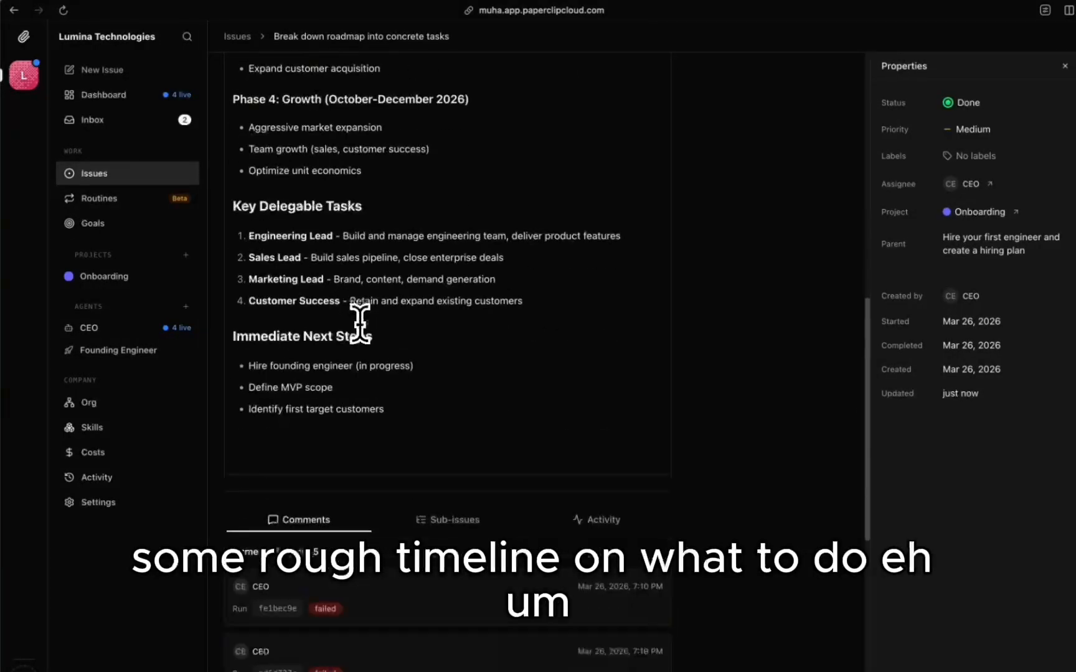
scroll(374, 373, up, 14)
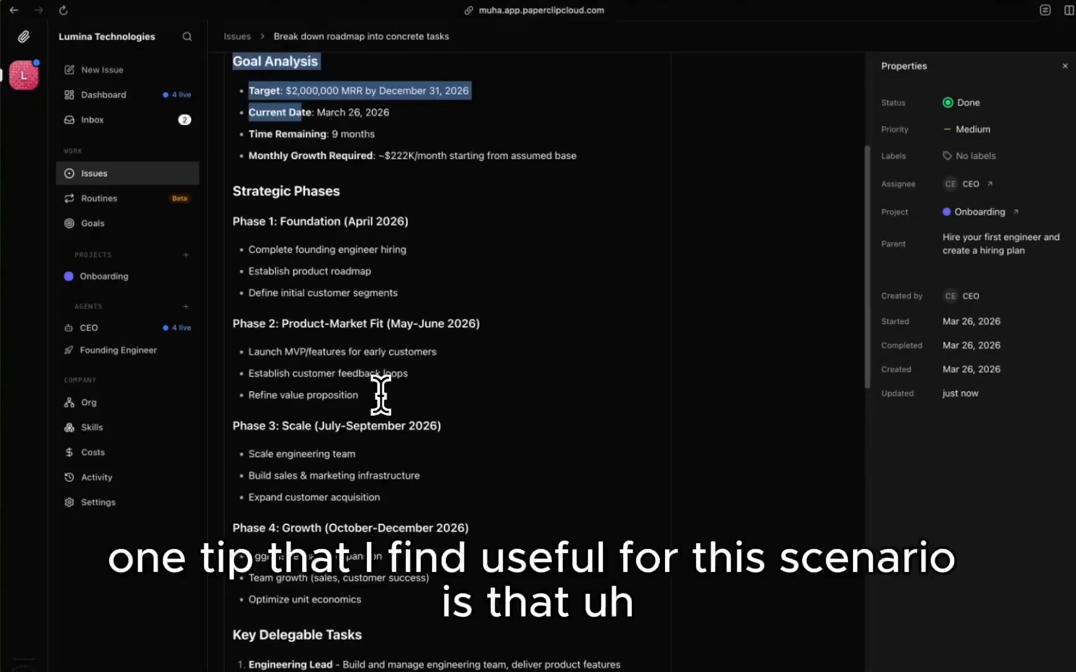
scroll(381, 395, down, 2)
scroll(380, 396, down, 5)
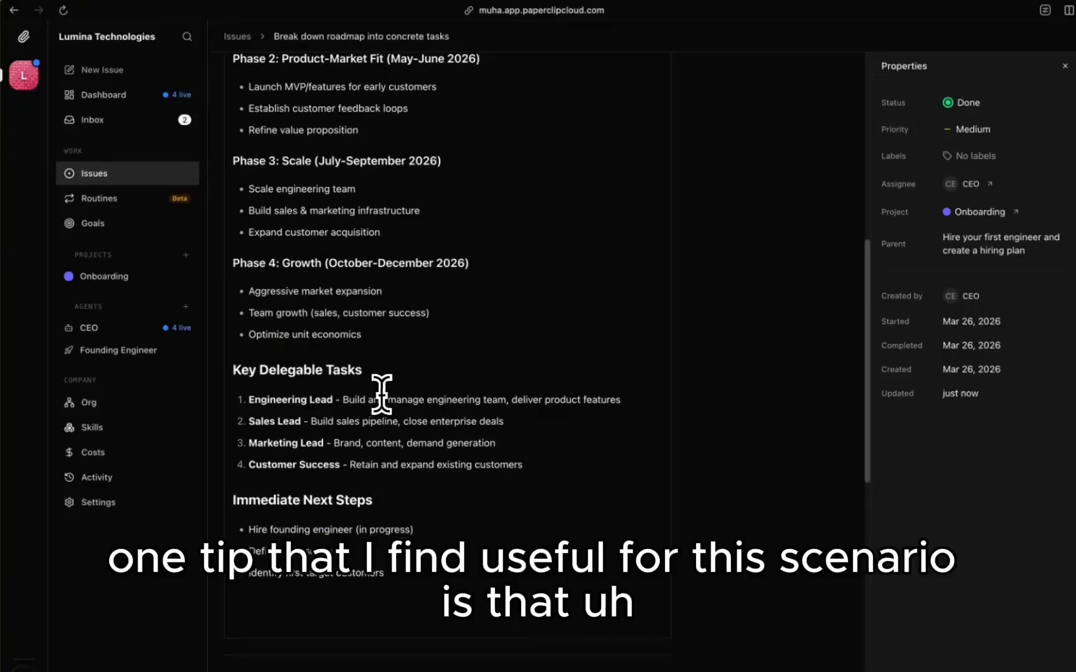
scroll(371, 397, down, 7)
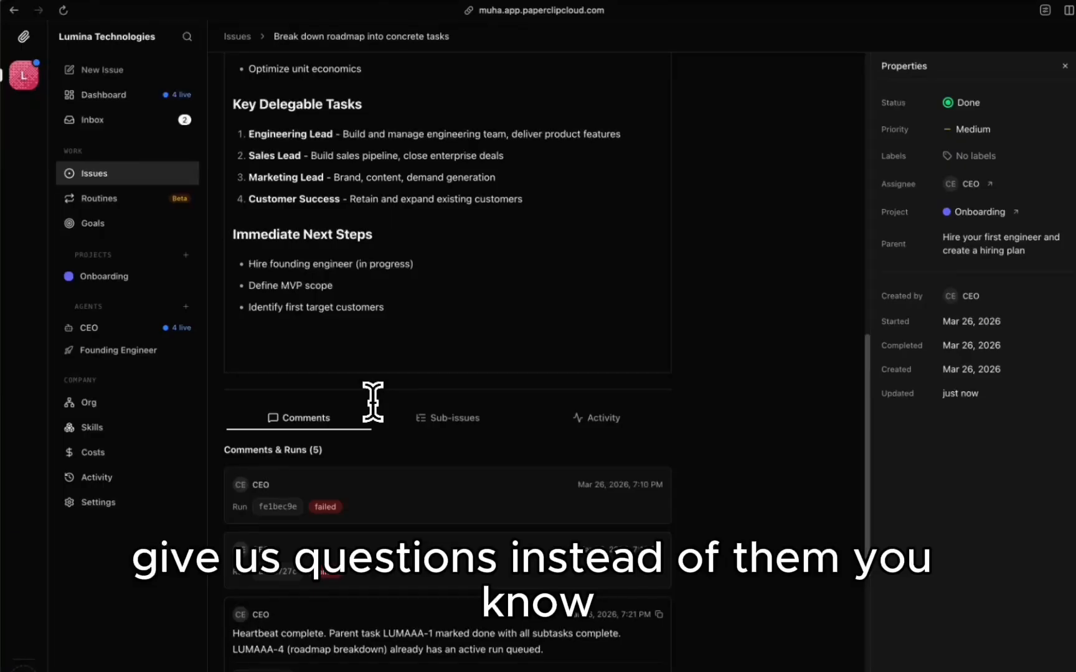
scroll(372, 401, up, 4)
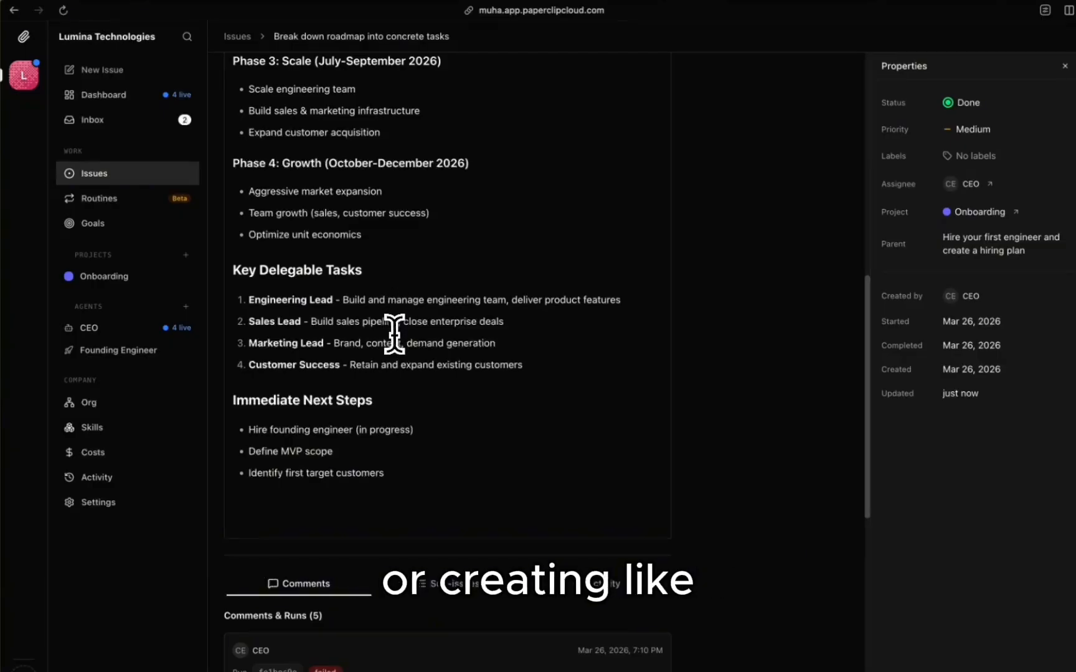
scroll(394, 334, up, 6)
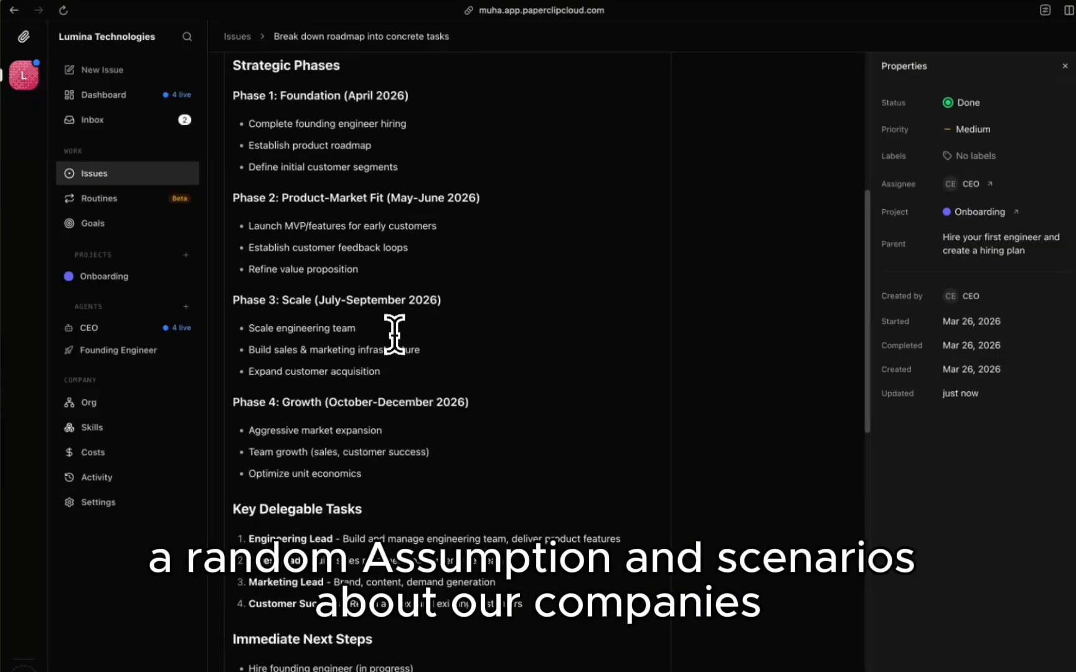
scroll(394, 335, down, 20)
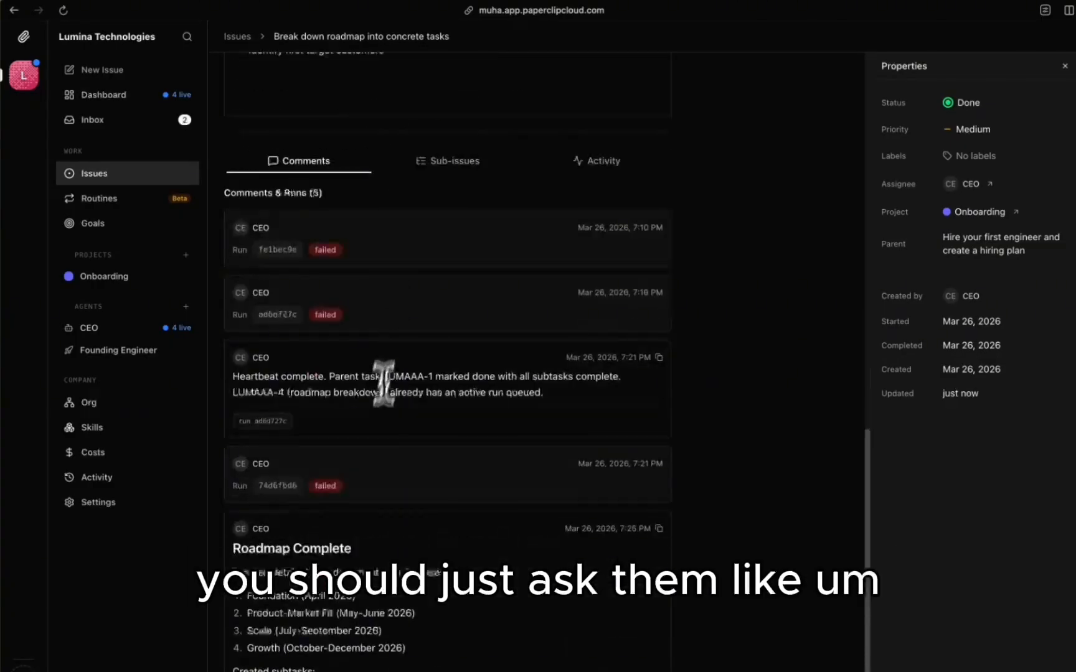
Step: Comment on the roadmap task: 'Hey, do not hallucinate or make assumptions, ask me first'
click(287, 651)
text(Hey, do not)
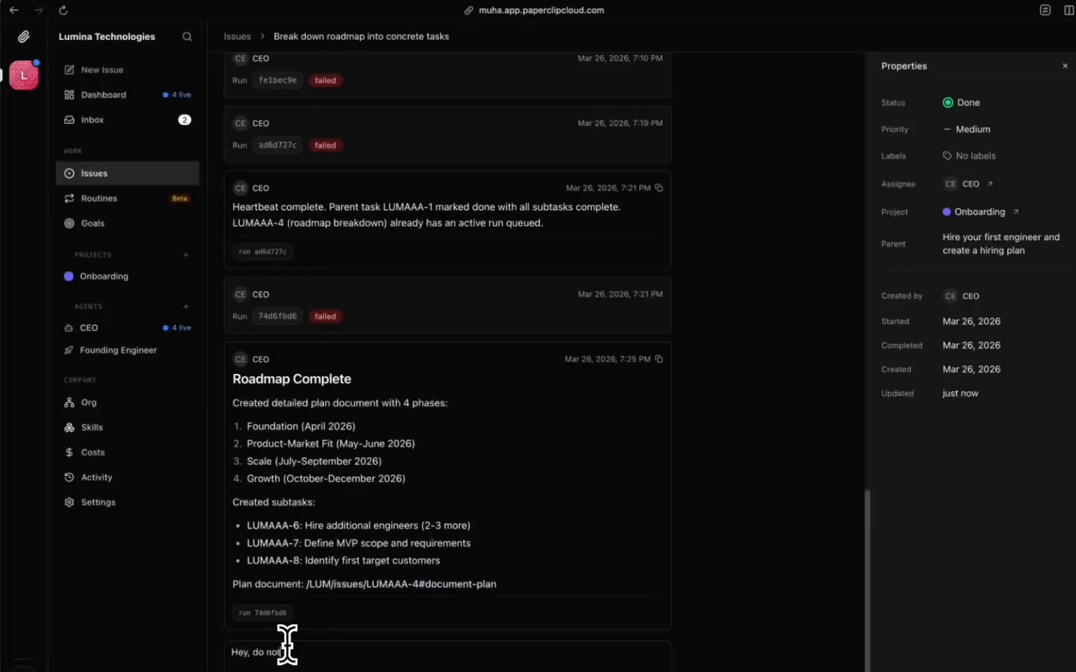
text( hallucinate or make assumptions you should first ask me wh)
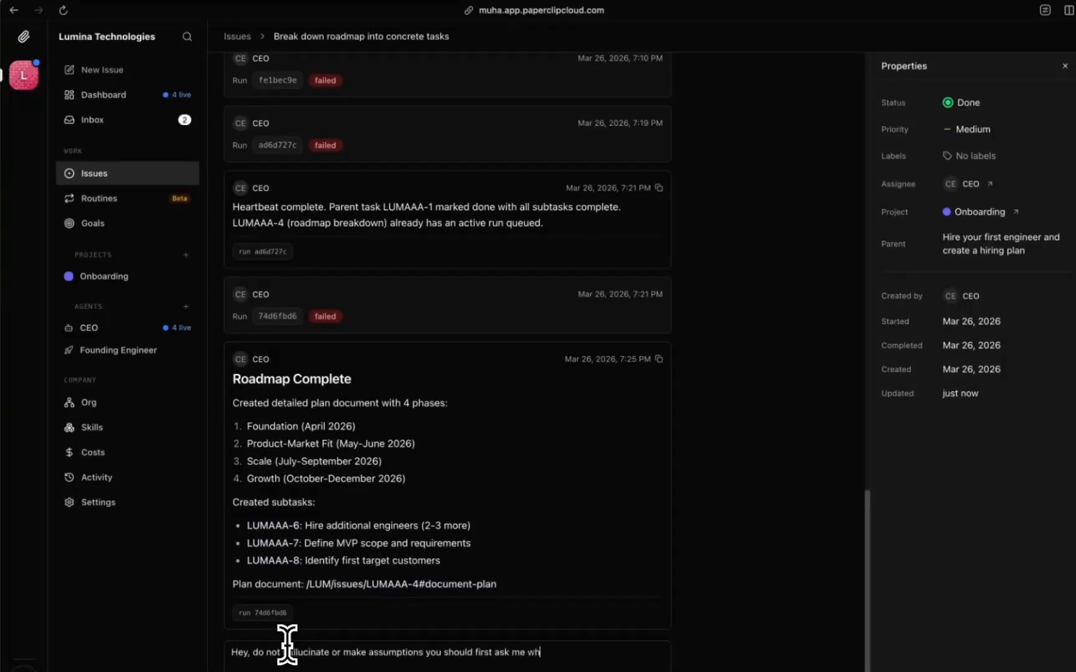
text(at you dont know about the company.)
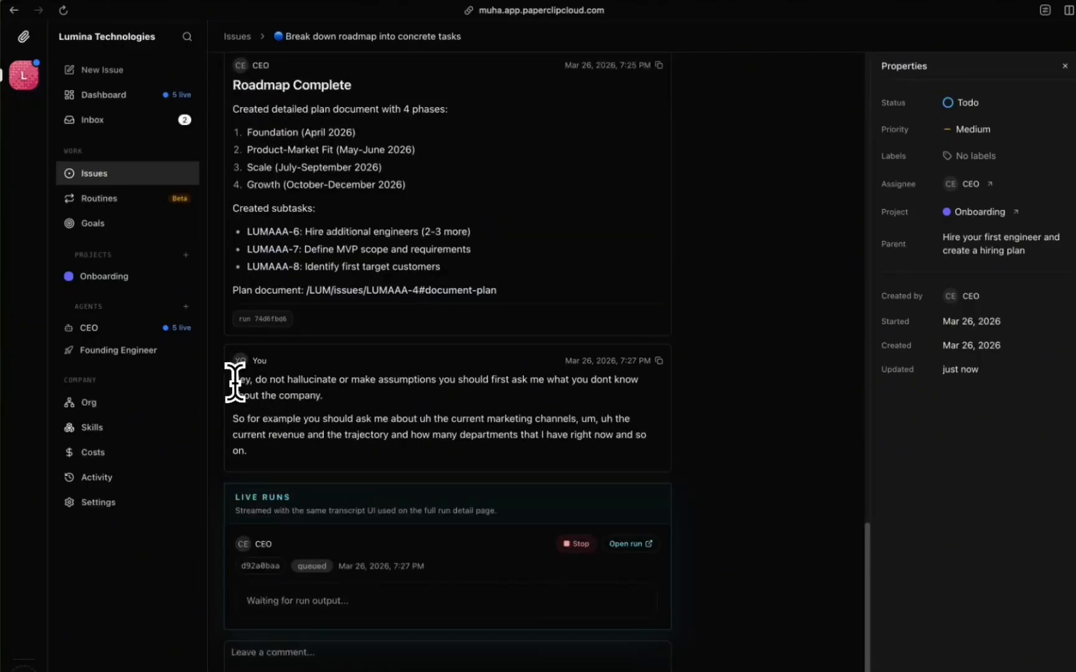
drag(233, 377, 308, 450)
click(366, 480)
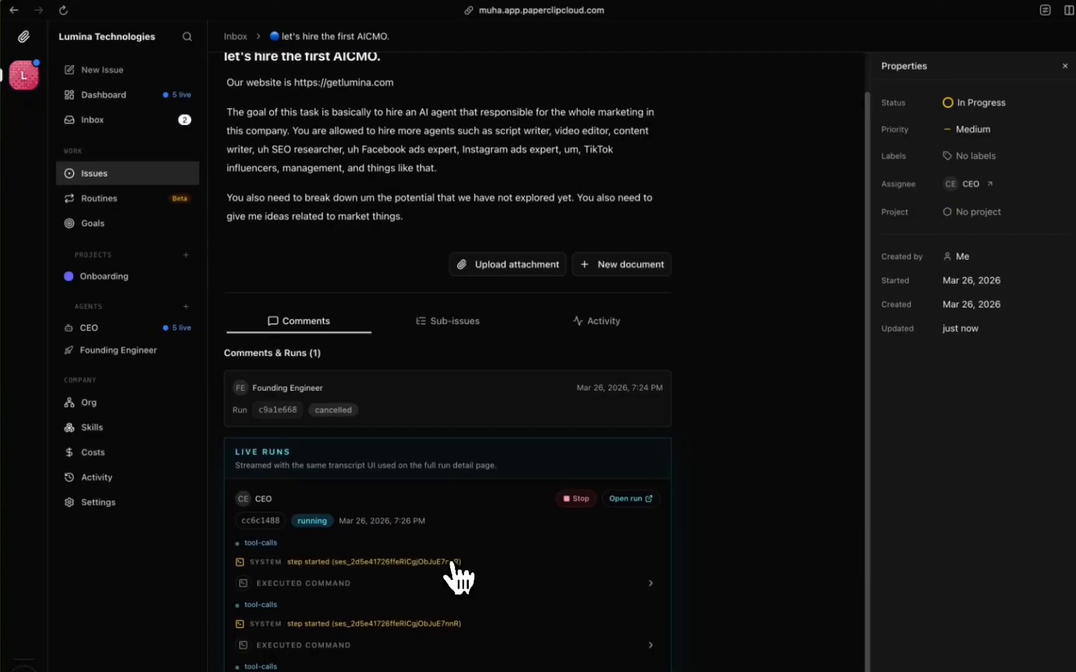
scroll(456, 577, down, 2)
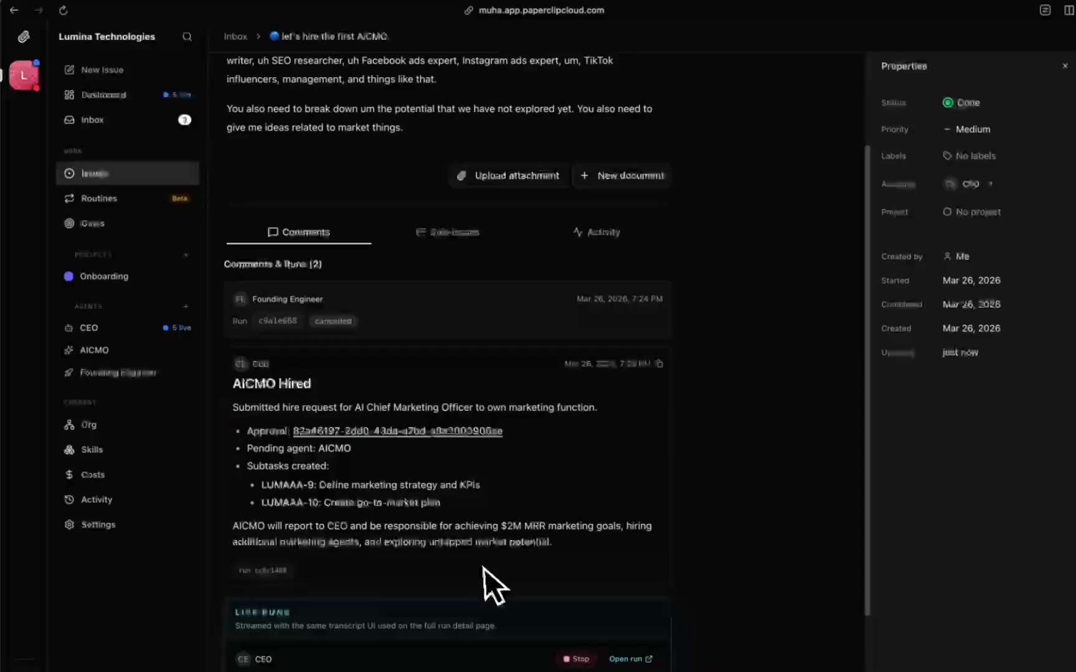
Step: Approve the 'Hire Agent: AICMO' request in the inbox and go to the issues list
scroll(483, 569, down, 2)
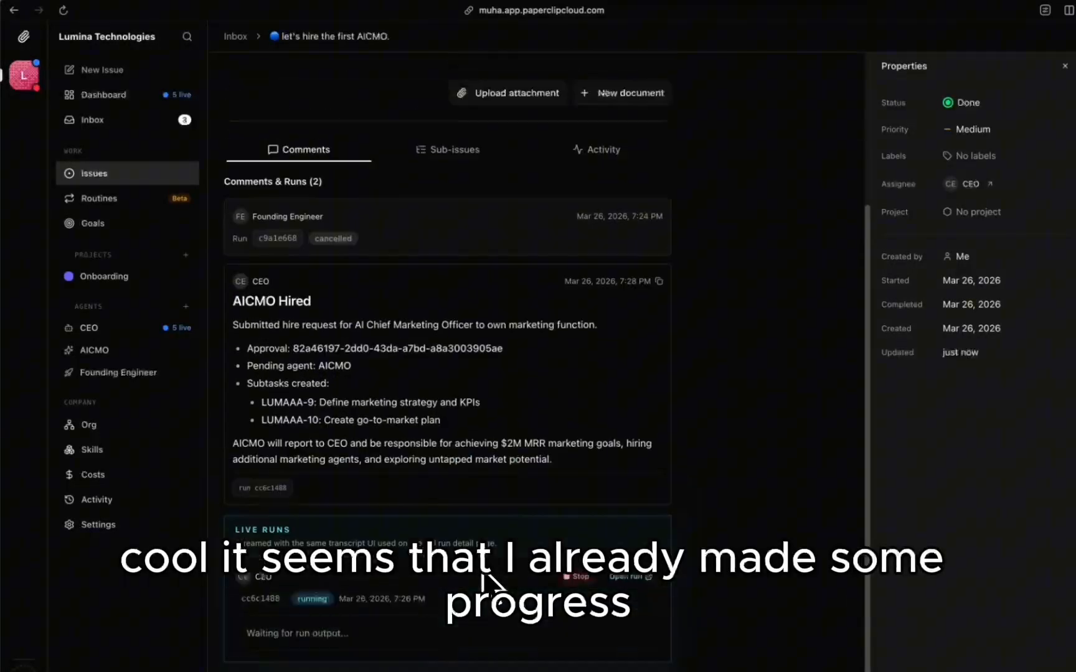
scroll(484, 582, up, 3)
click(115, 120)
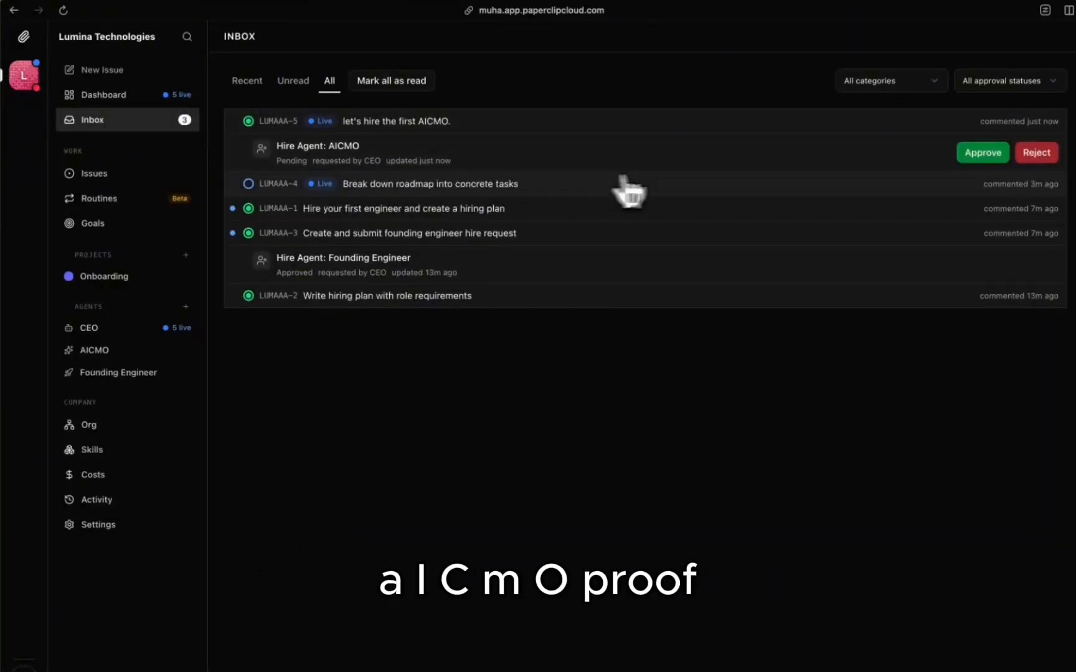
click(982, 155)
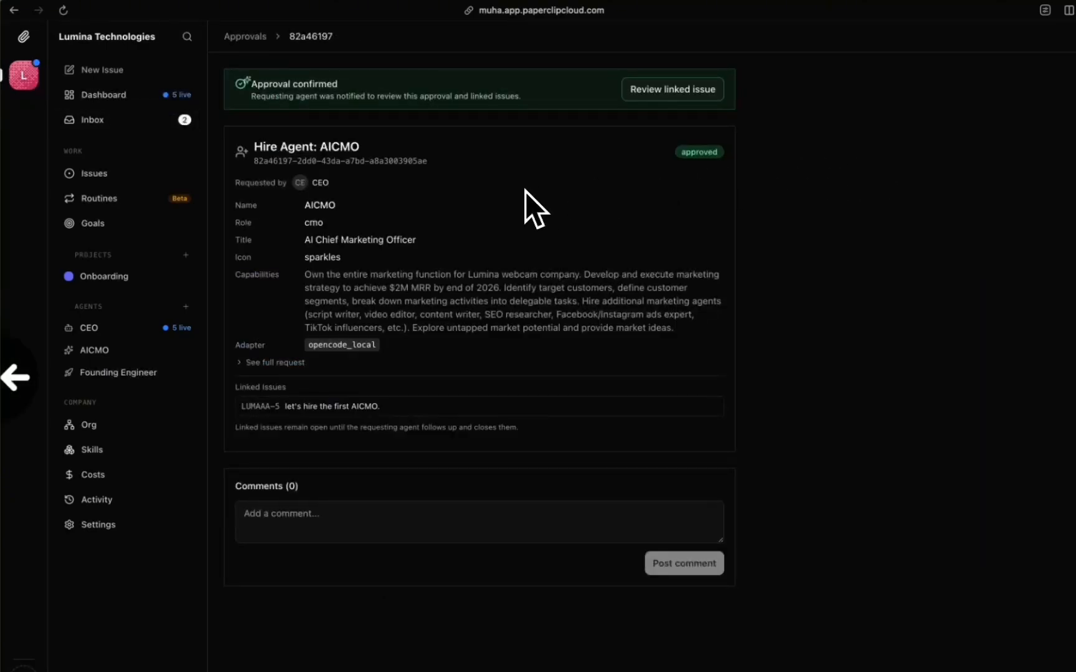
scroll(524, 190, left, 5)
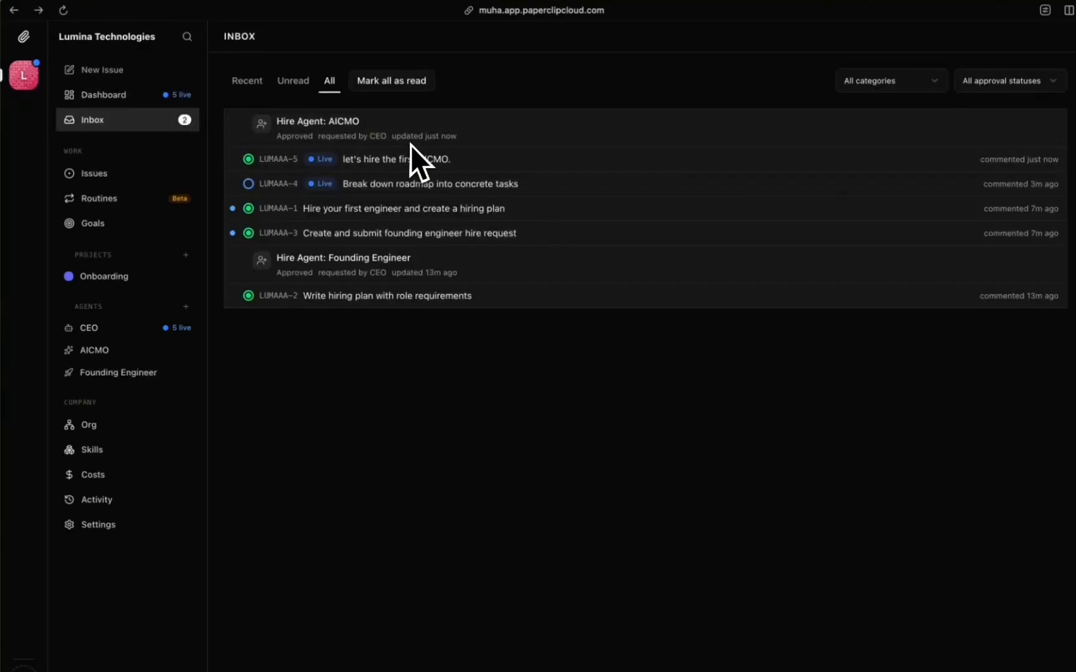
click(139, 178)
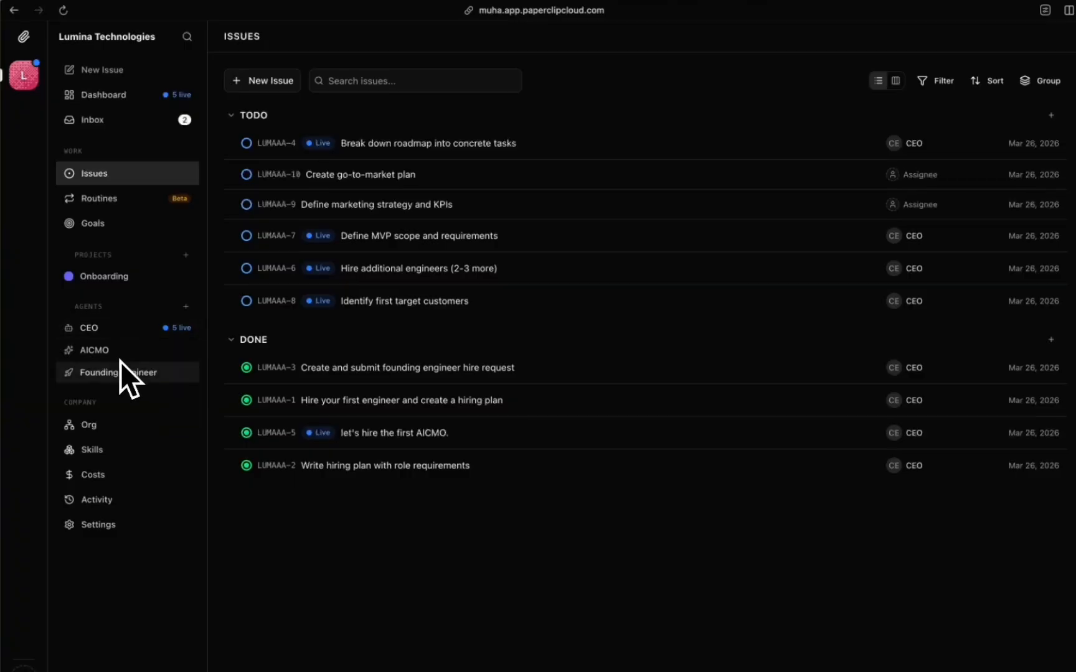
Step: Open the org chart and zoom and pan around the CEO, Founding Engineer and AICMO cards
click(106, 428)
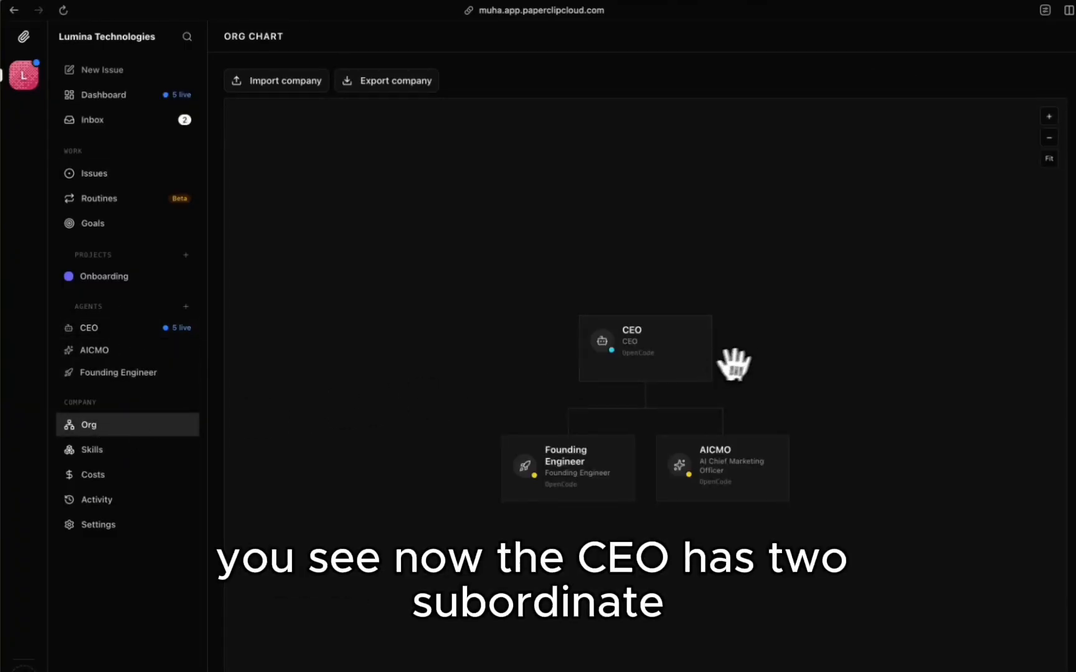
scroll(669, 322, up, 7)
scroll(669, 322, down, 20)
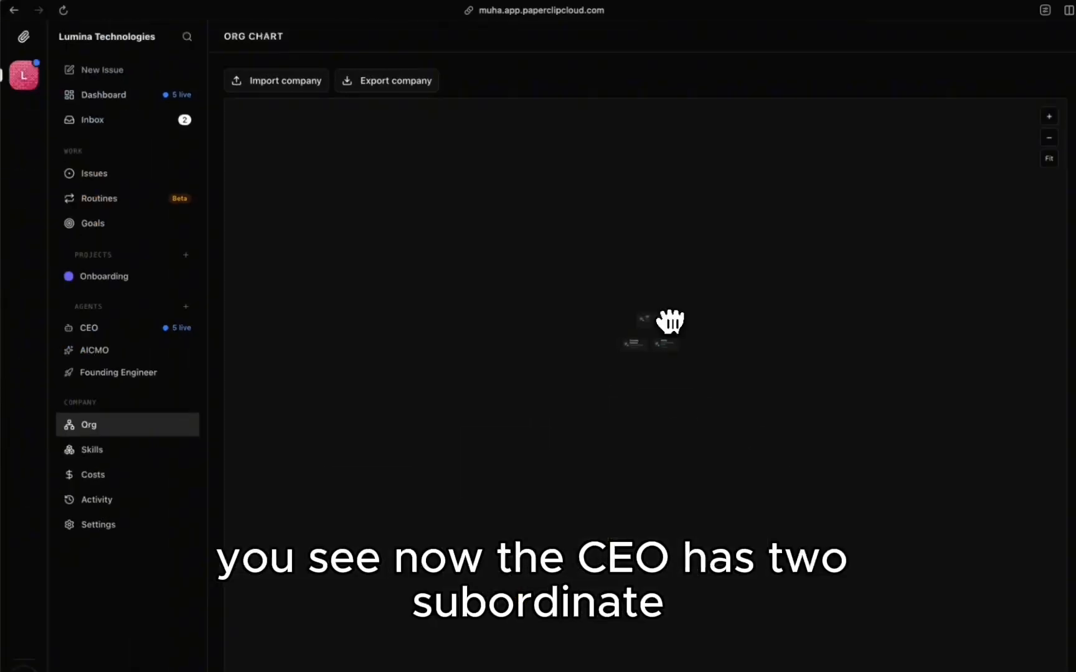
scroll(669, 322, up, 15)
scroll(670, 322, up, 5)
drag(511, 372, 557, 373)
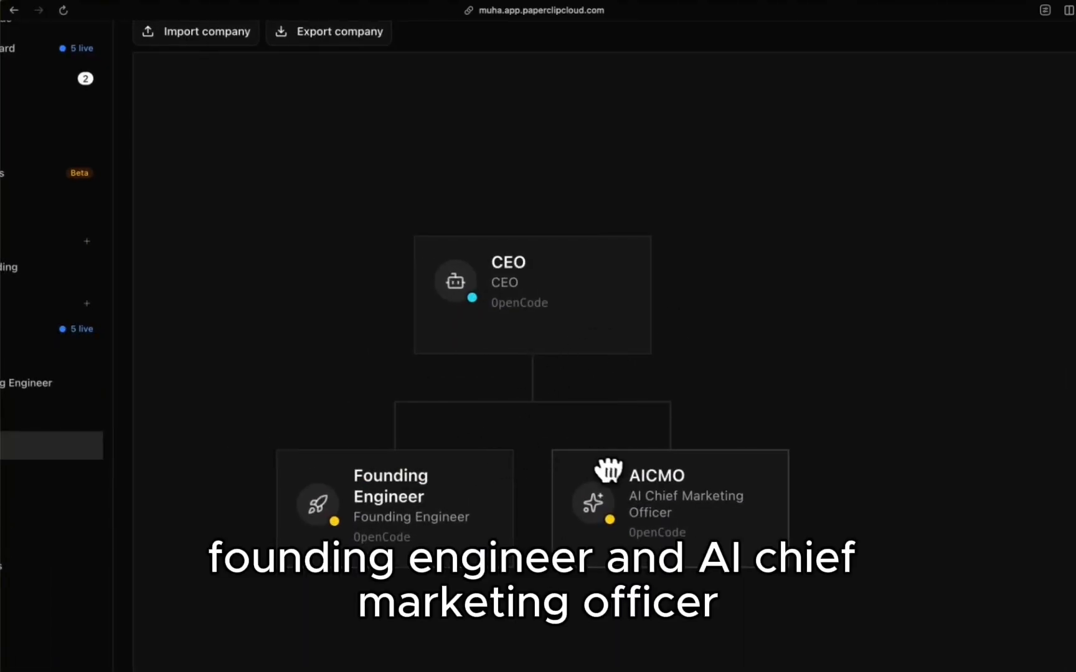
scroll(616, 475, down, 10)
scroll(616, 474, up, 6)
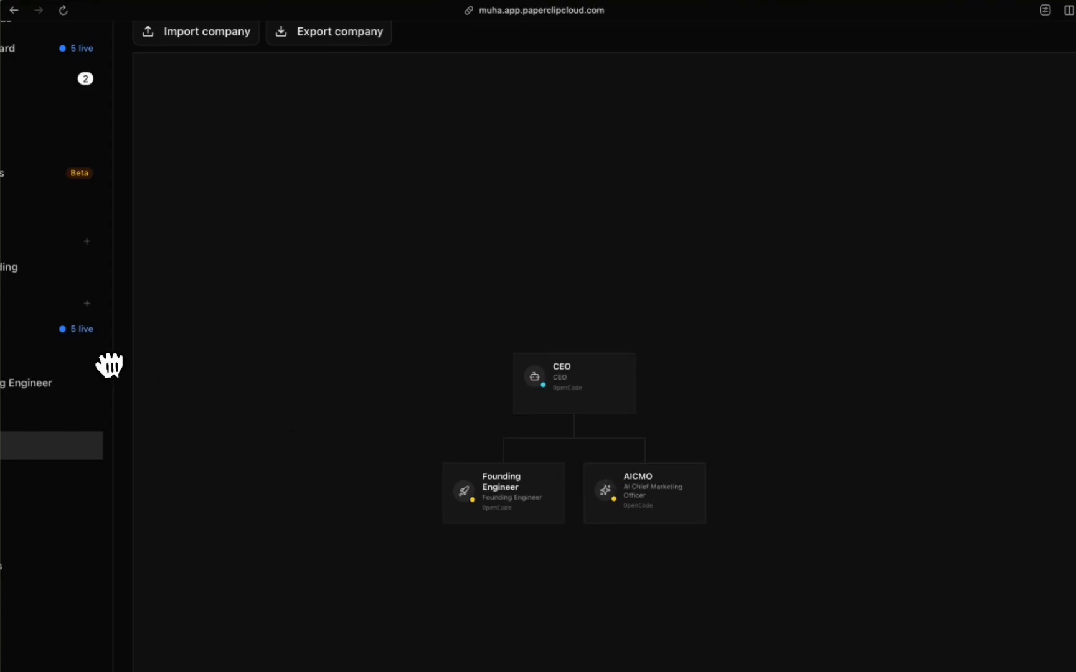
scroll(620, 503, up, 6)
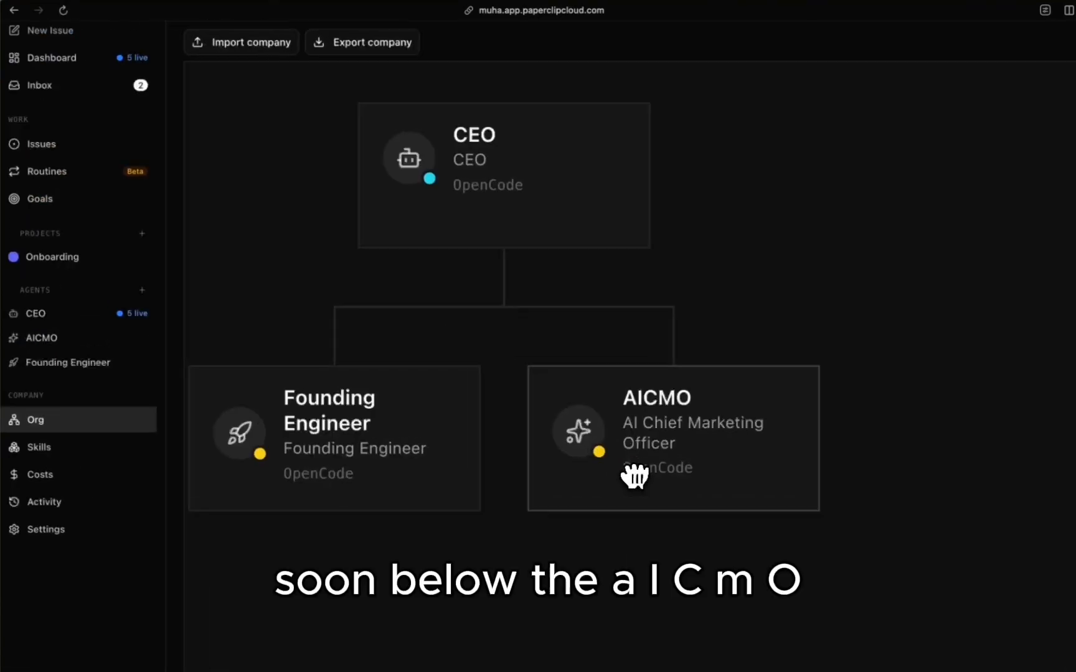
scroll(635, 476, down, 6)
scroll(635, 476, up, 6)
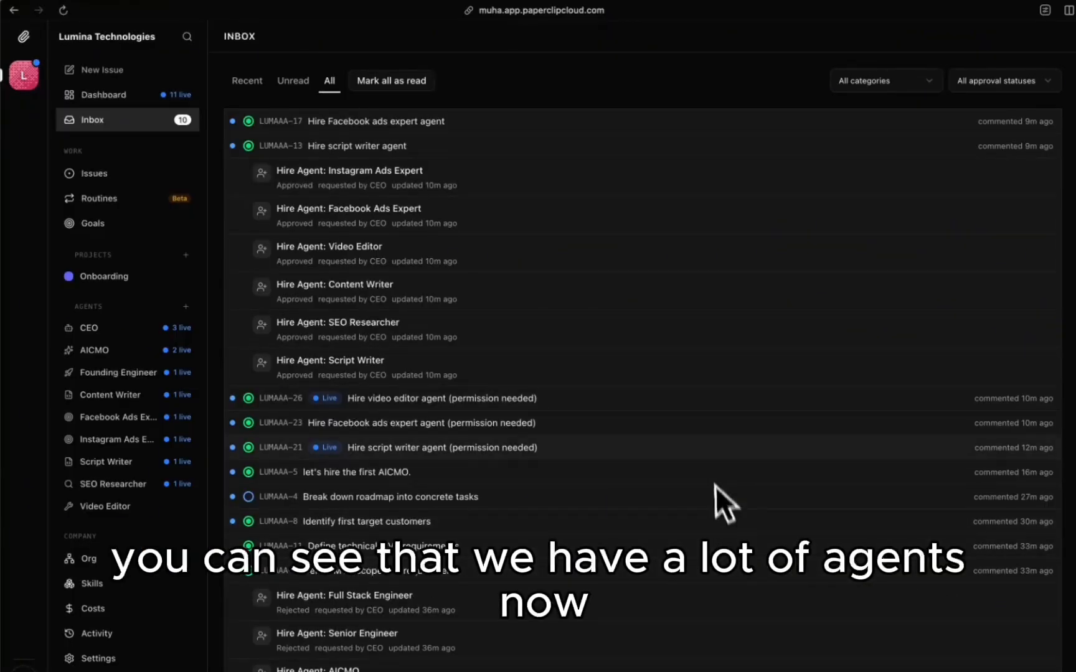
Step: Look over the inbox of approved marketing agent hires, then open the org chart
scroll(510, 336, down, 3)
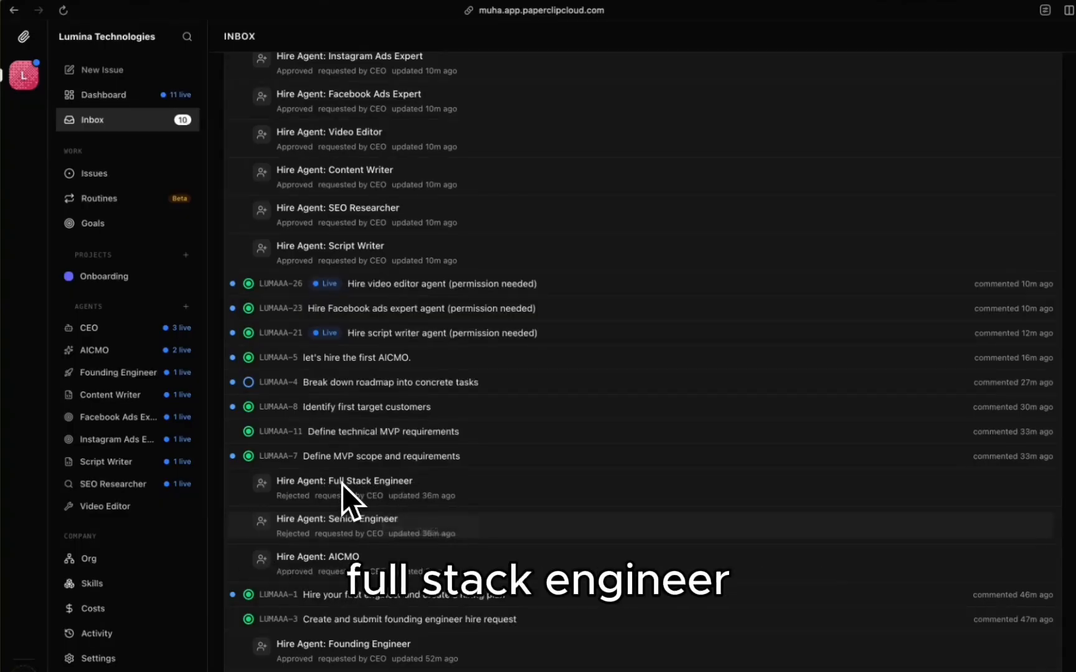
scroll(345, 495, up, 3)
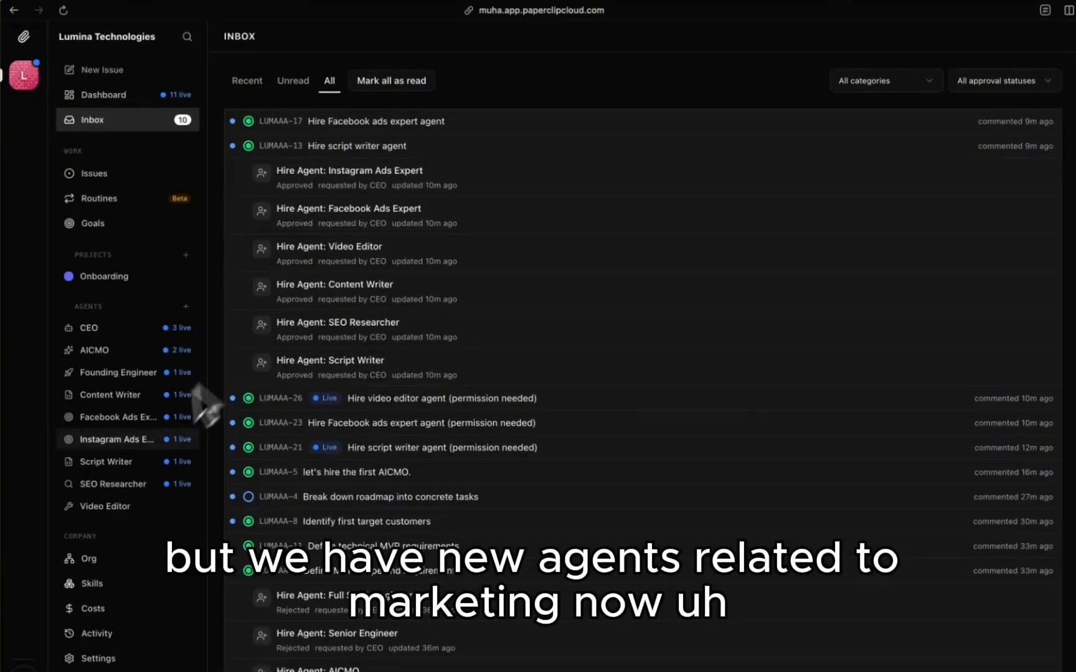
click(121, 558)
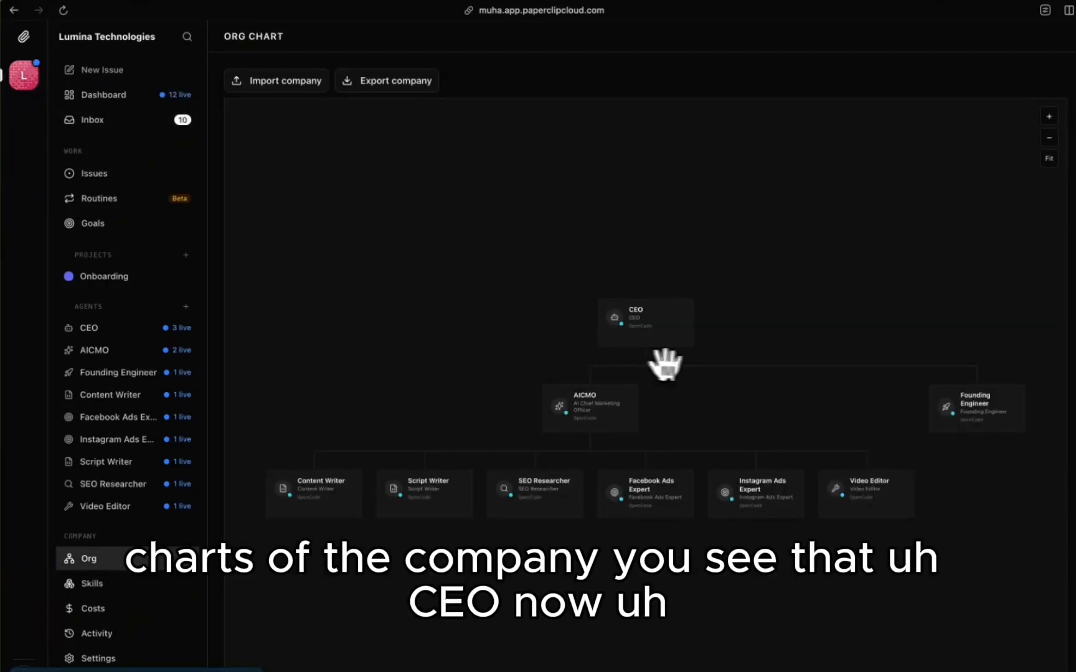
Step: Zoom and pan the org chart to bring the AICMO and its marketing reports into view
scroll(663, 365, up, 5)
scroll(689, 366, down, 8)
scroll(692, 366, up, 5)
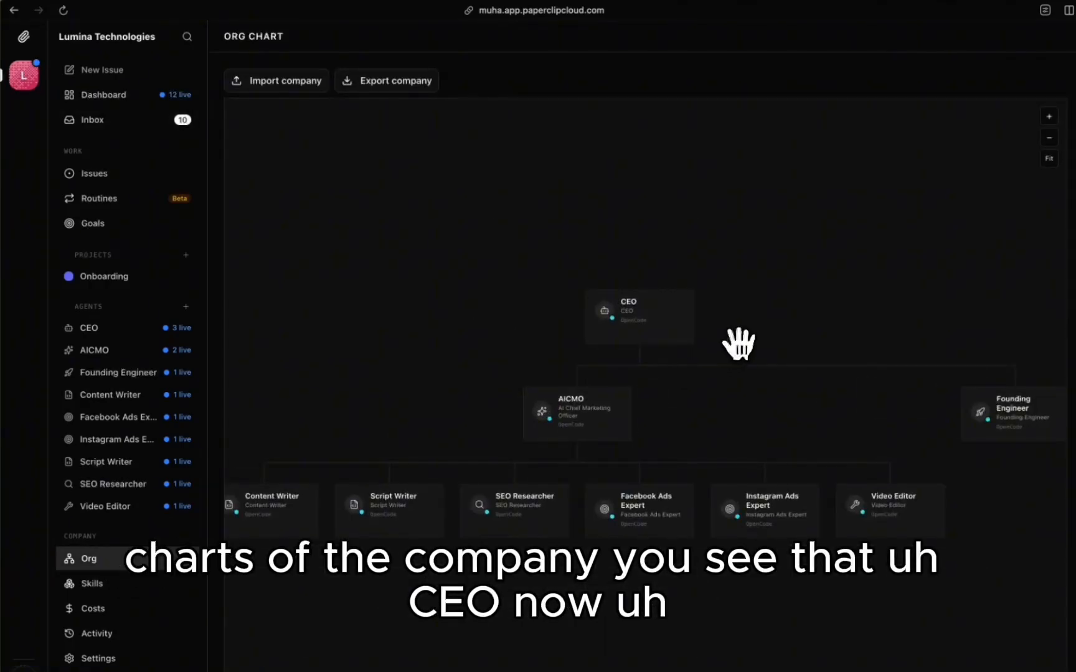
drag(739, 345, 672, 319)
scroll(660, 330, up, 3)
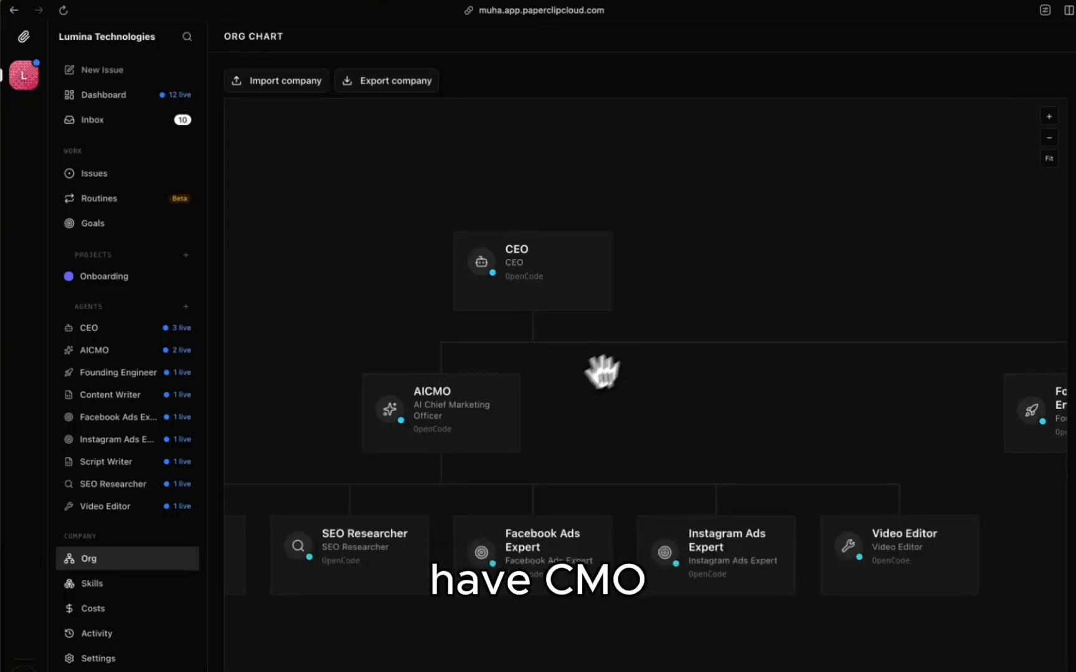
drag(564, 389, 493, 362)
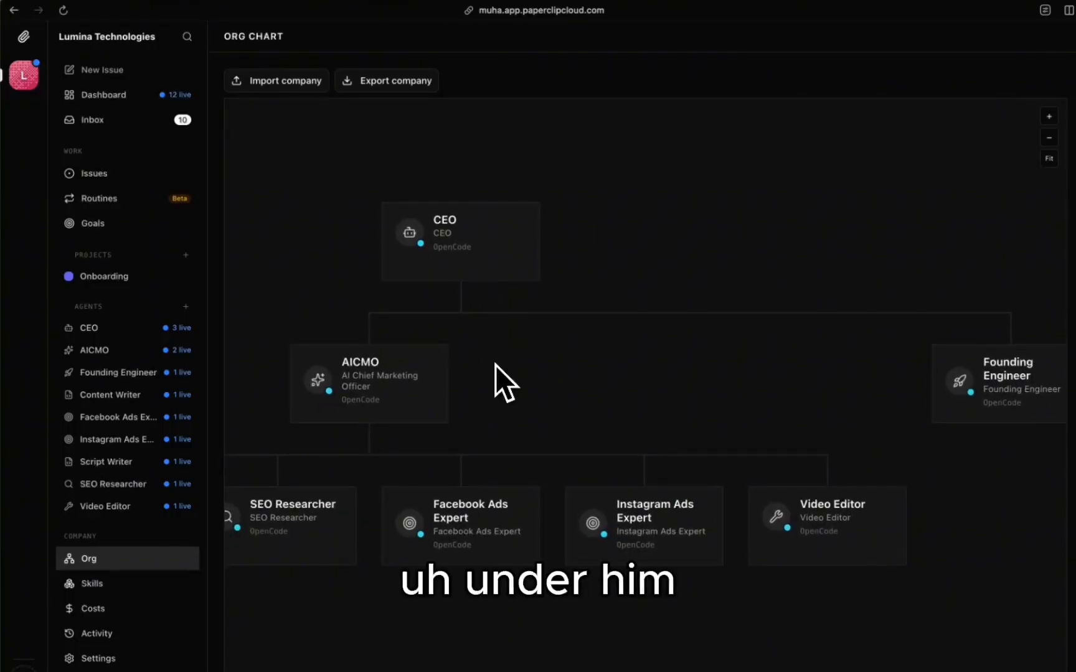
drag(667, 362, 959, 219)
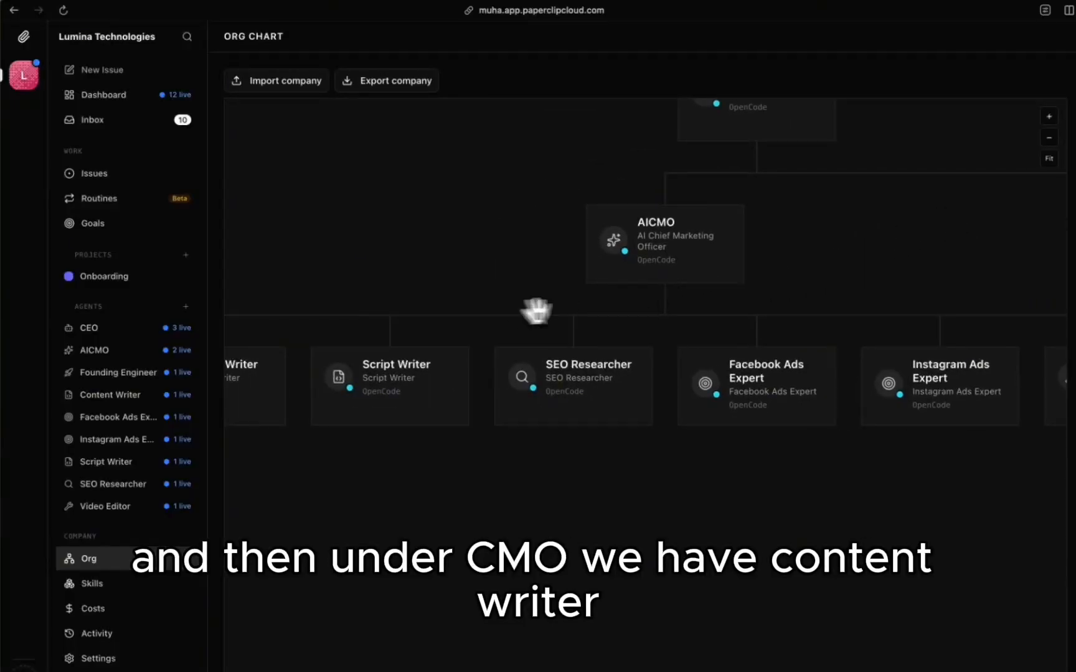
Step: Inspect the Content Writer, Instagram Ads Expert and Video Editor cards, then open the issues list
drag(538, 308, 634, 302)
drag(793, 517, 676, 508)
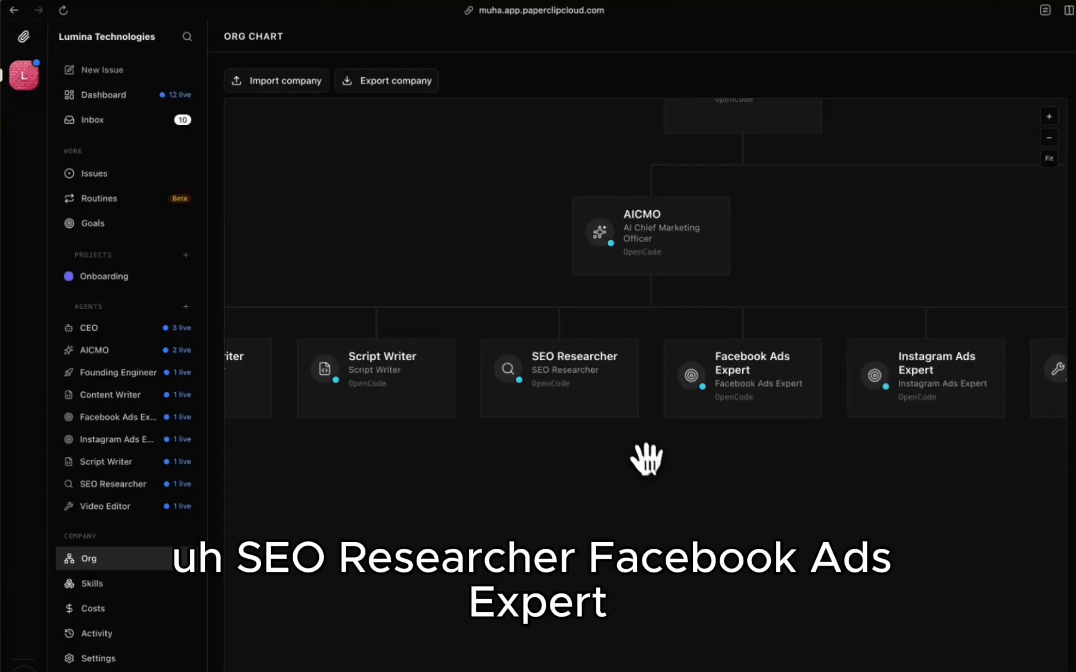
drag(804, 468, 602, 458)
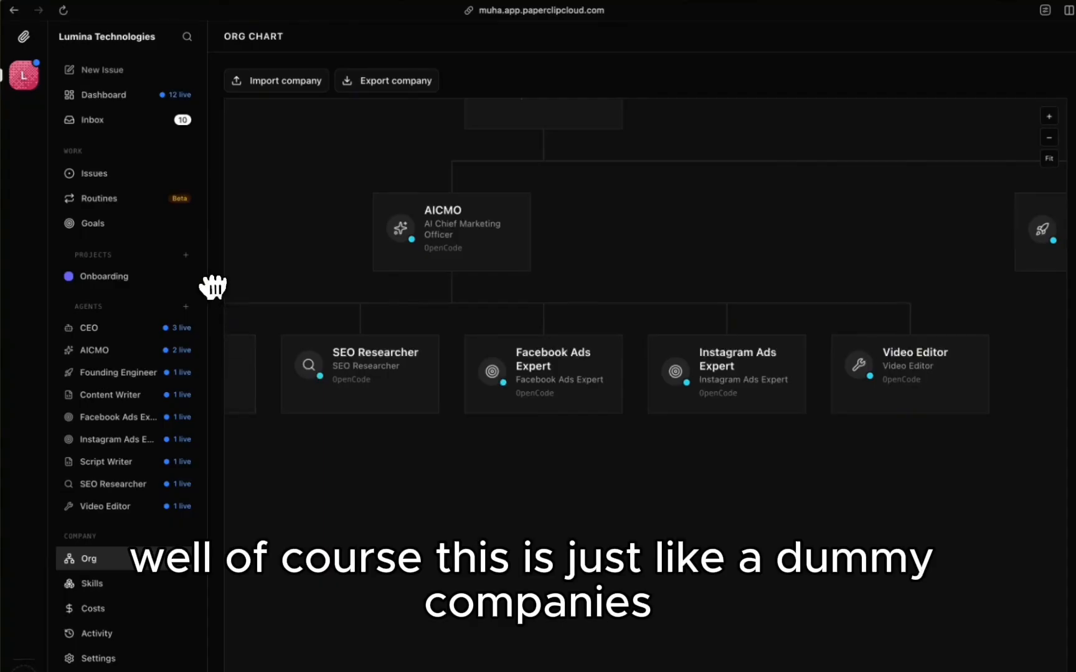
click(123, 176)
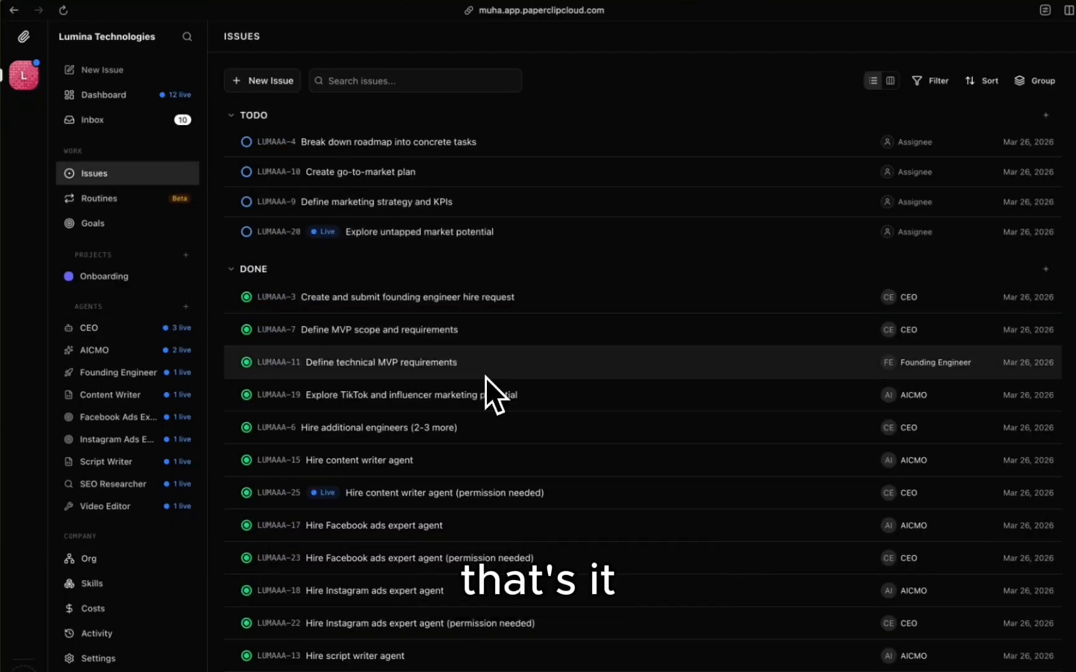